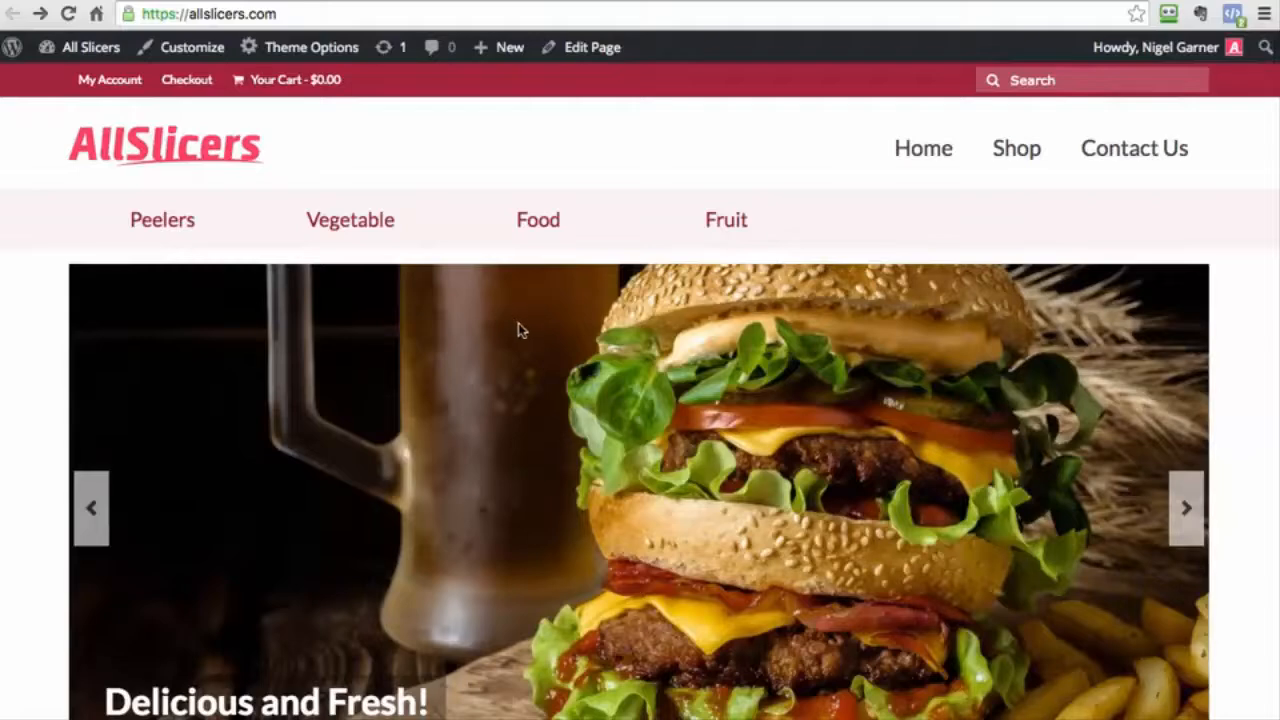
- Look over the popular products on the store's home page and view the French Fry Potato Chip Cutter product page
{"action": "scroll", "coordinate": [518, 323], "scroll_direction": "down", "scroll_amount": 5}
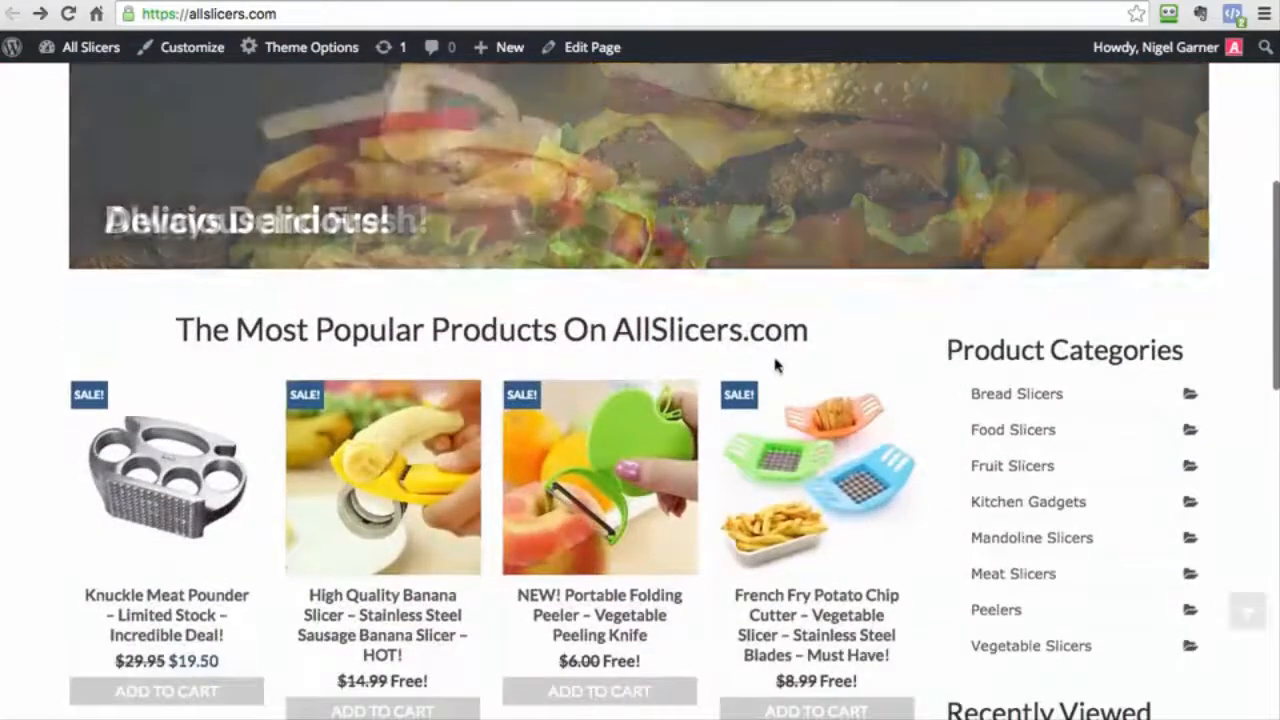
{"action": "scroll", "coordinate": [700, 372], "scroll_direction": "down", "scroll_amount": 1}
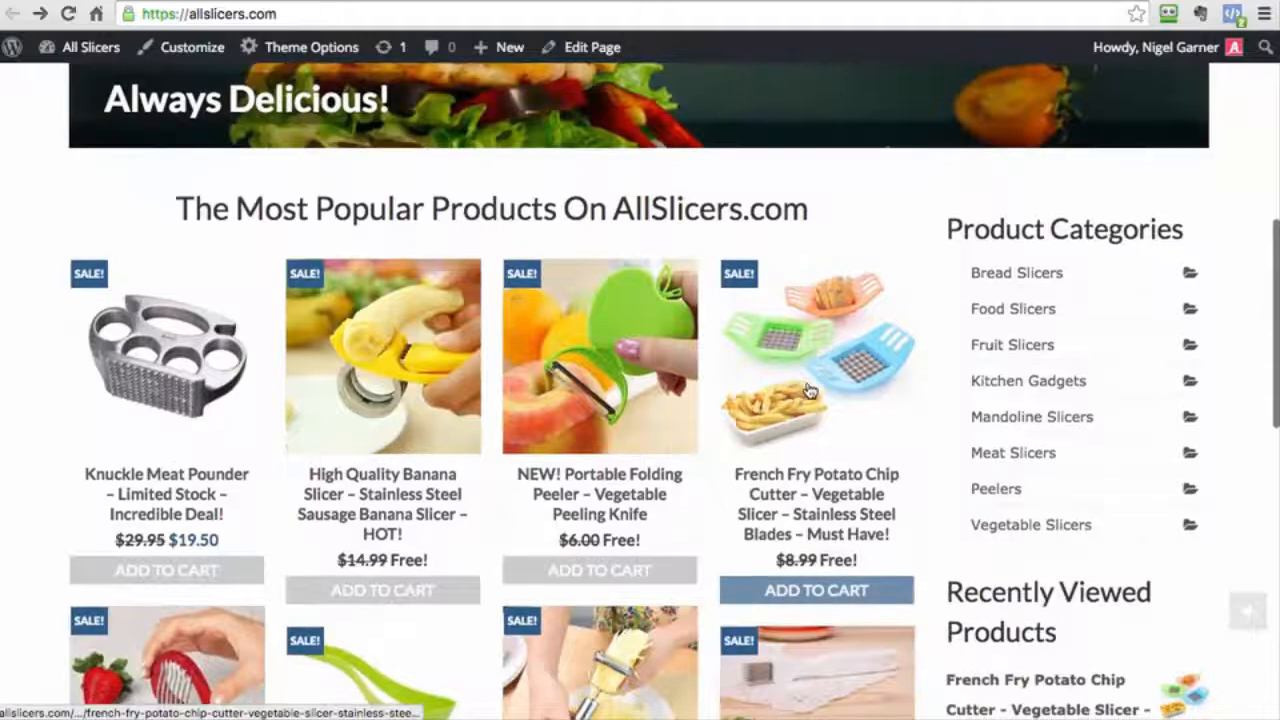
{"action": "scroll", "coordinate": [805, 388], "scroll_direction": "down", "scroll_amount": 1}
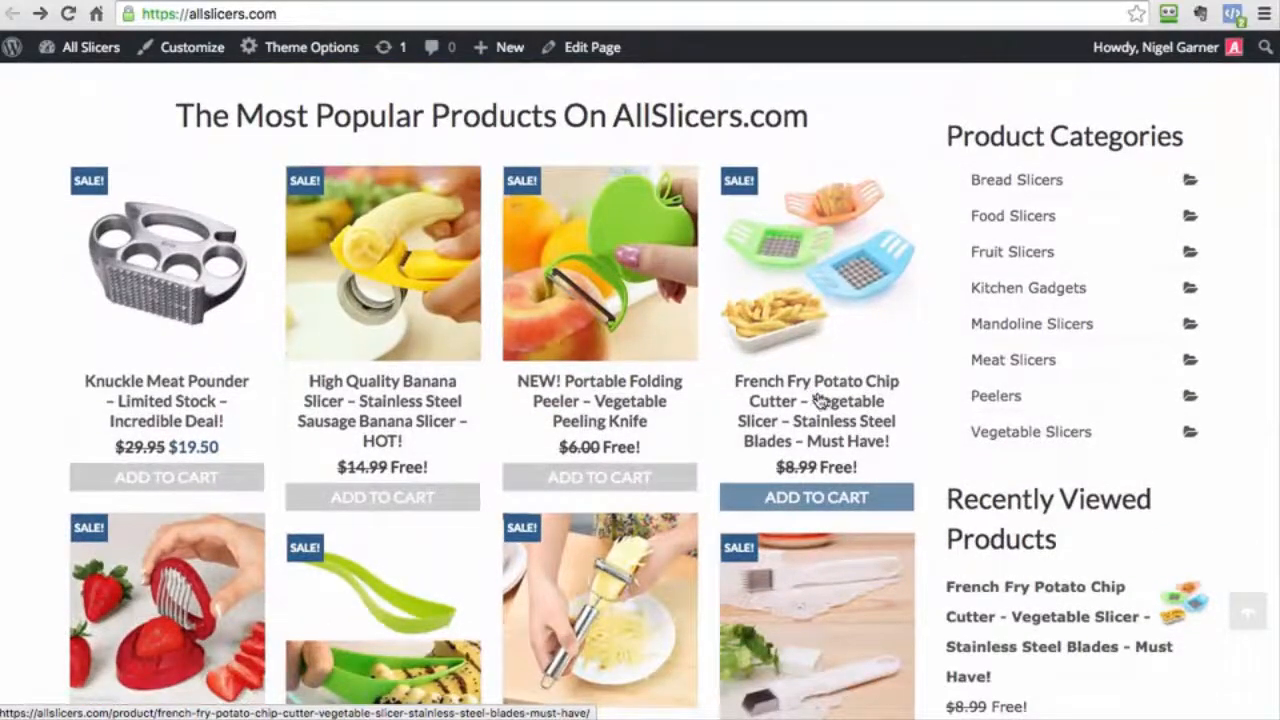
{"action": "scroll", "coordinate": [510, 371], "scroll_direction": "up", "scroll_amount": 1}
{"action": "scroll", "coordinate": [510, 371], "scroll_direction": "down", "scroll_amount": 2}
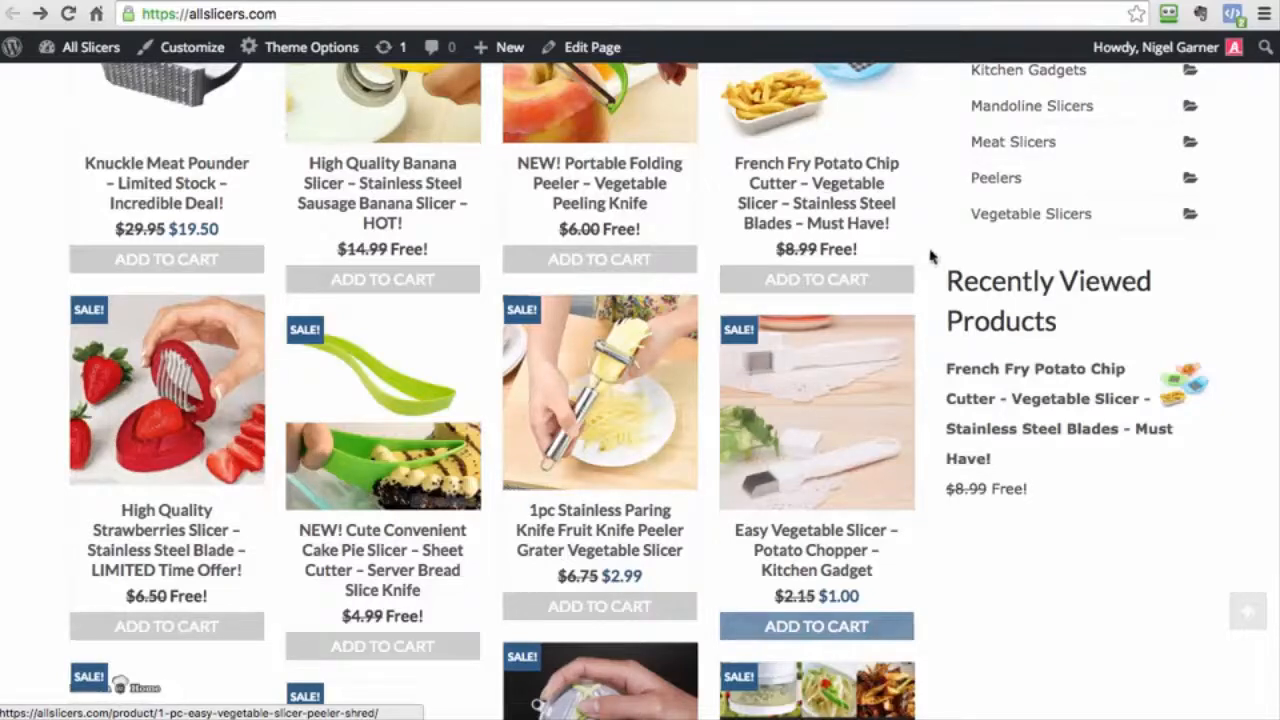
{"action": "left_click", "coordinate": [822, 185]}
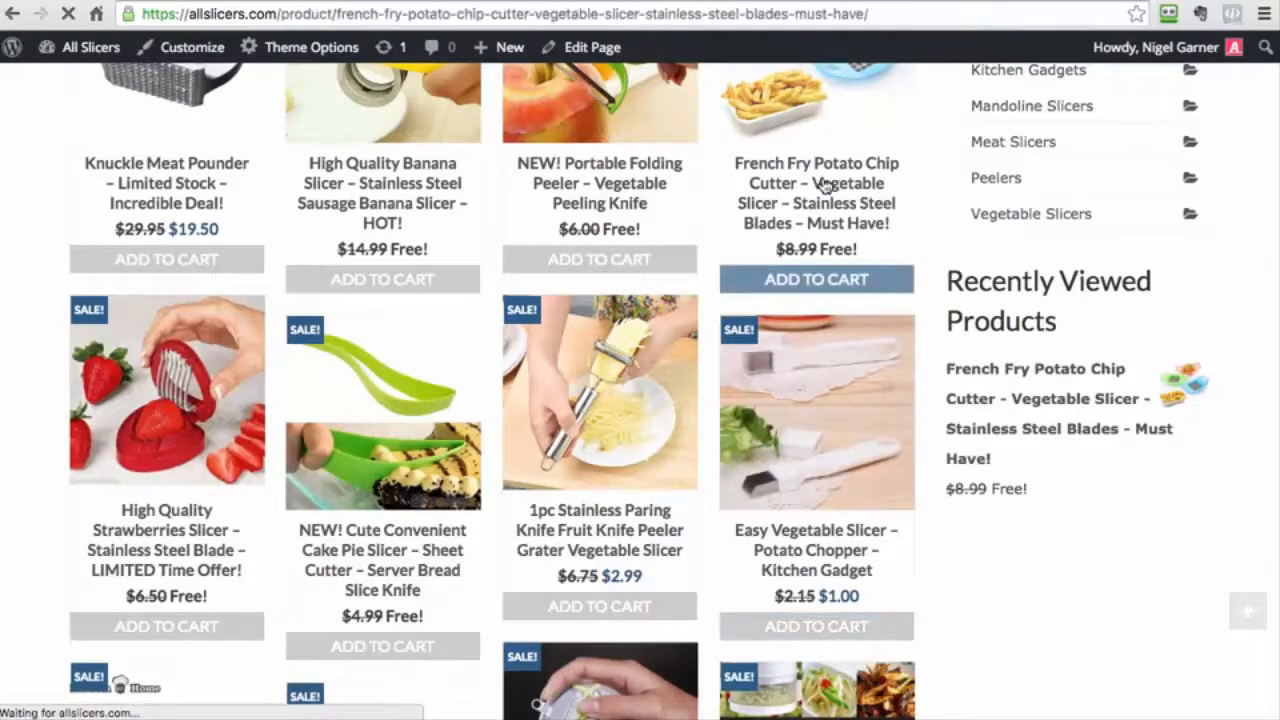
{"action": "scroll", "coordinate": [601, 396], "scroll_direction": "down", "scroll_amount": 2}
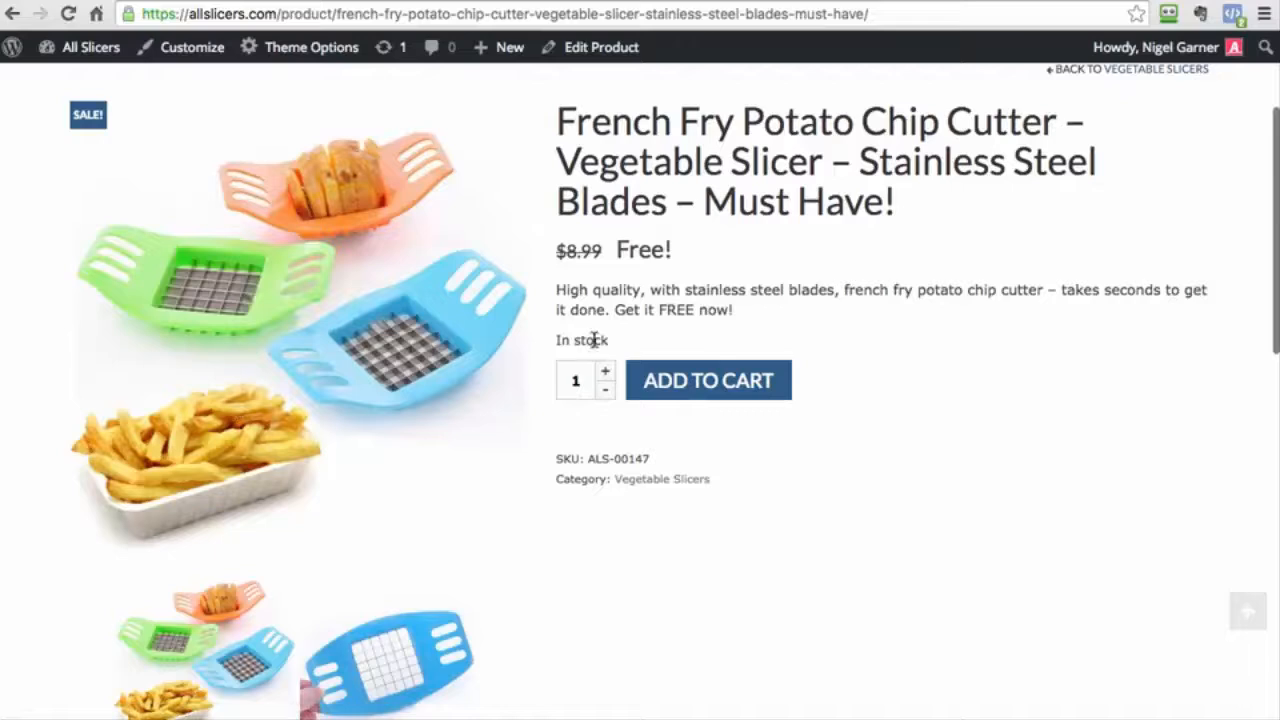
{"action": "scroll", "coordinate": [640, 312], "scroll_direction": "up", "scroll_amount": 2}
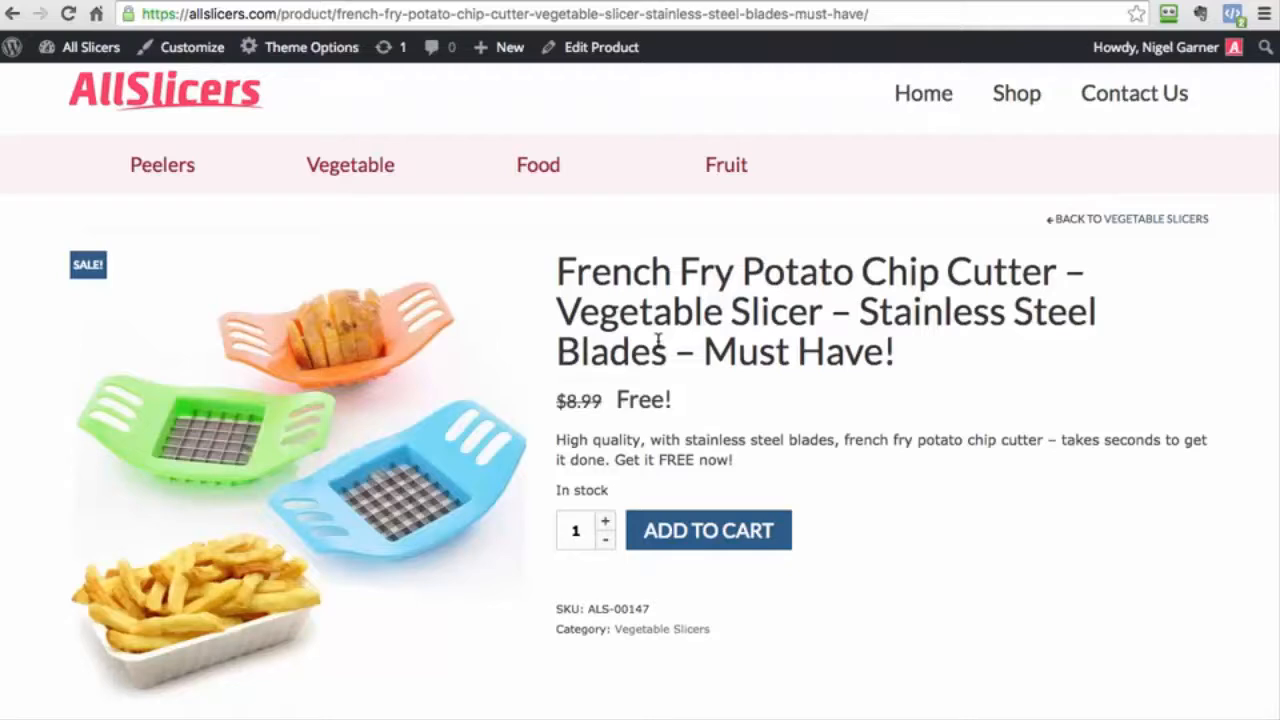
- Switch to the site's WordPress admin and open the WP Traffic App Explorer page
{"action": "left_click", "coordinate": [572, 1]}
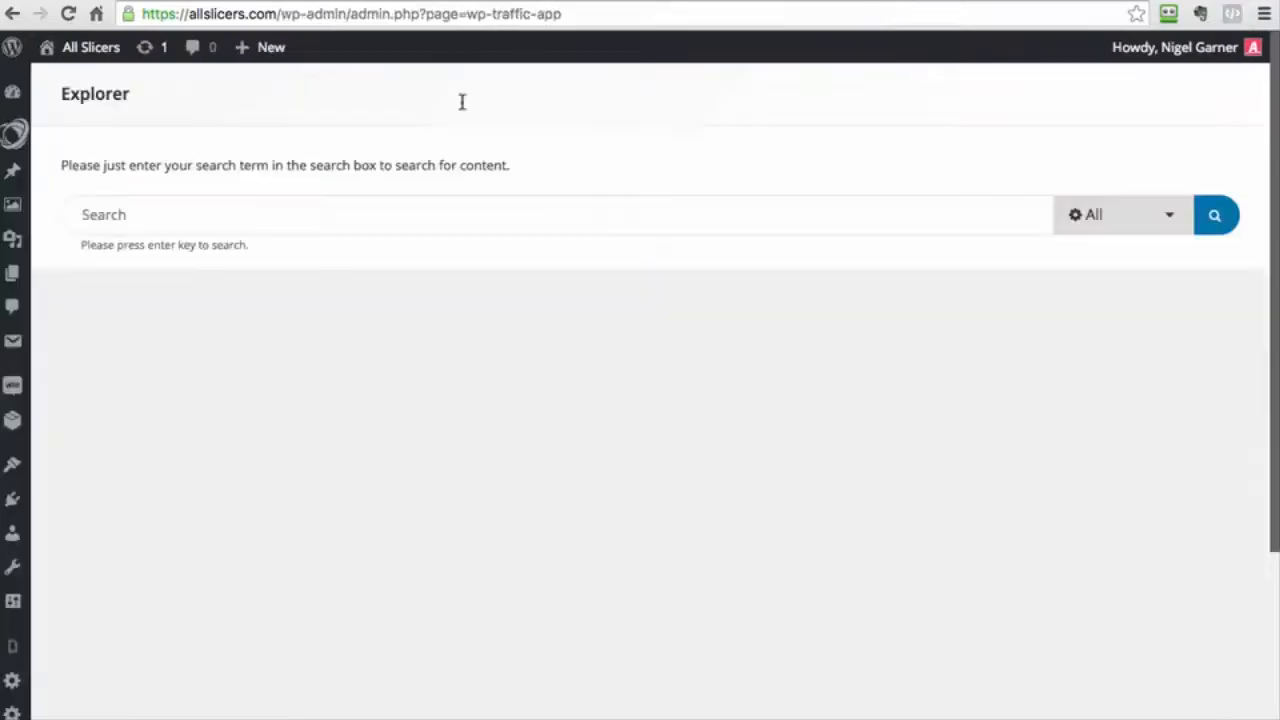
{"action": "scroll", "coordinate": [278, 323], "scroll_direction": "down", "scroll_amount": 2}
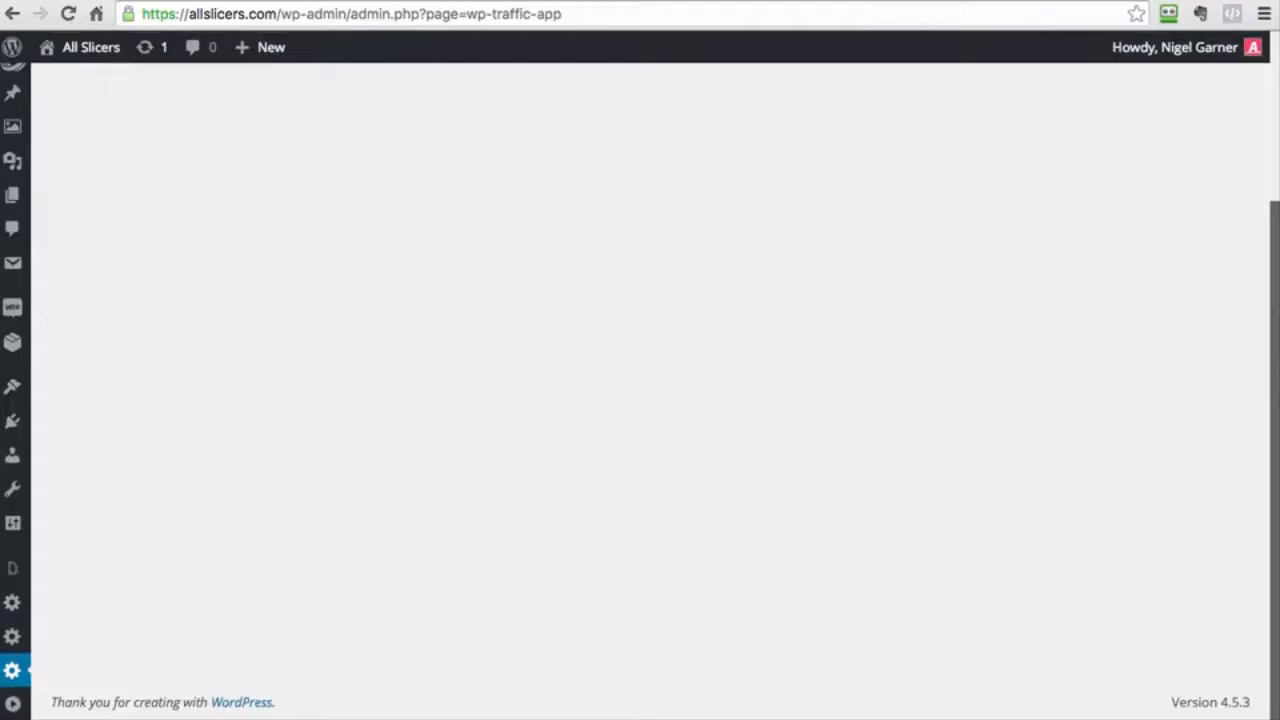
{"action": "left_click", "coordinate": [190, 1]}
{"action": "left_click", "coordinate": [20, 698]}
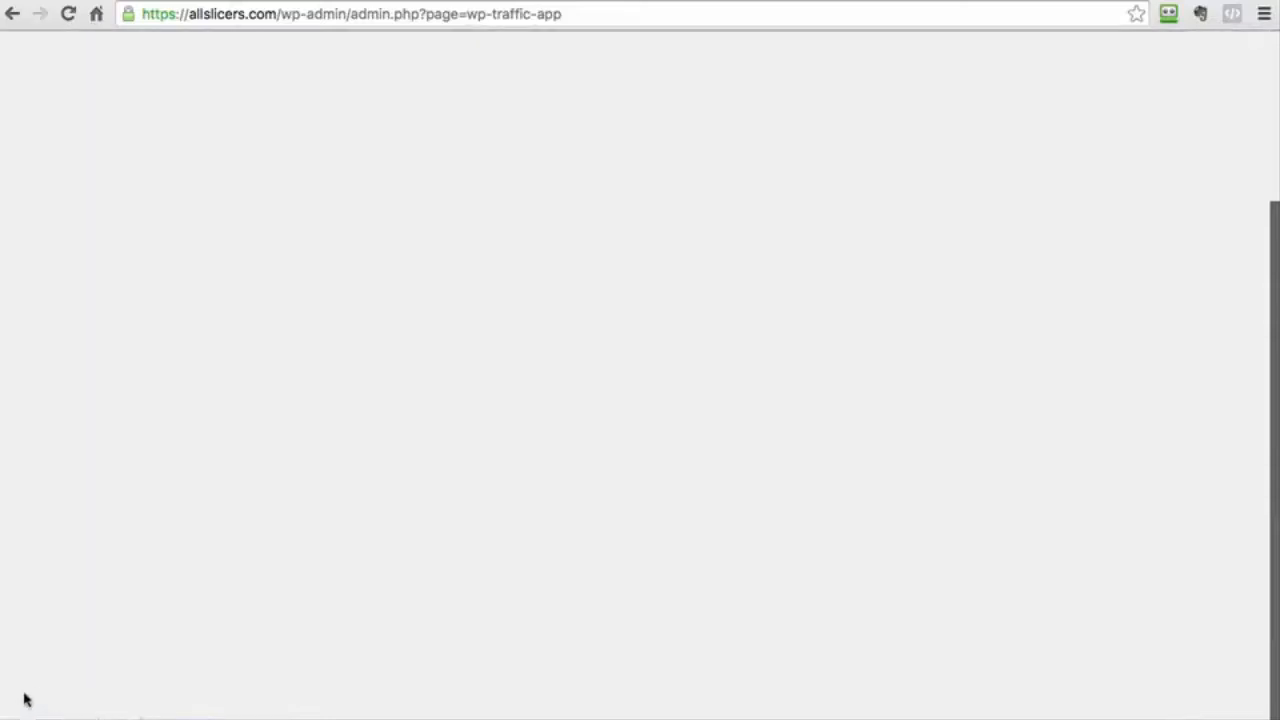
{"action": "mouse_move", "coordinate": [30, 672]}
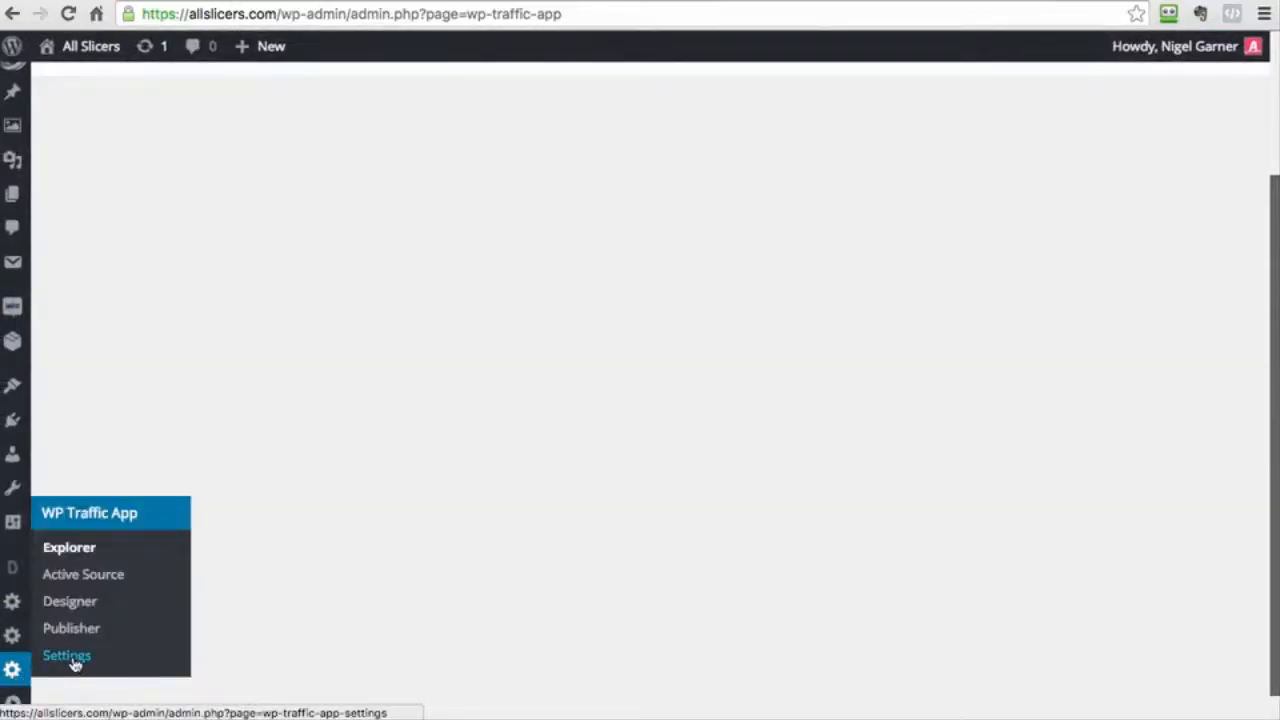
{"action": "left_click", "coordinate": [106, 556]}
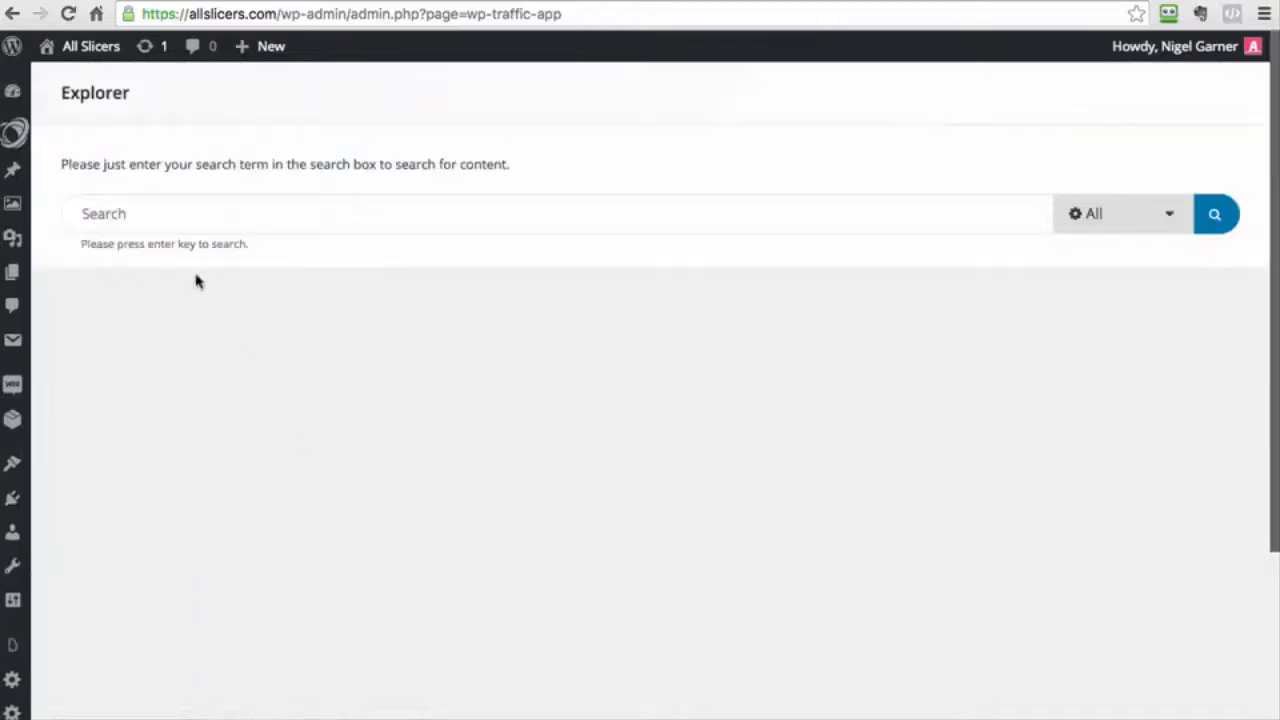
- Search the Explorer for "French Fries" content with the source set to All
{"action": "left_click", "coordinate": [190, 214]}
{"action": "scroll", "coordinate": [308, 209], "scroll_direction": "down", "scroll_amount": 1}
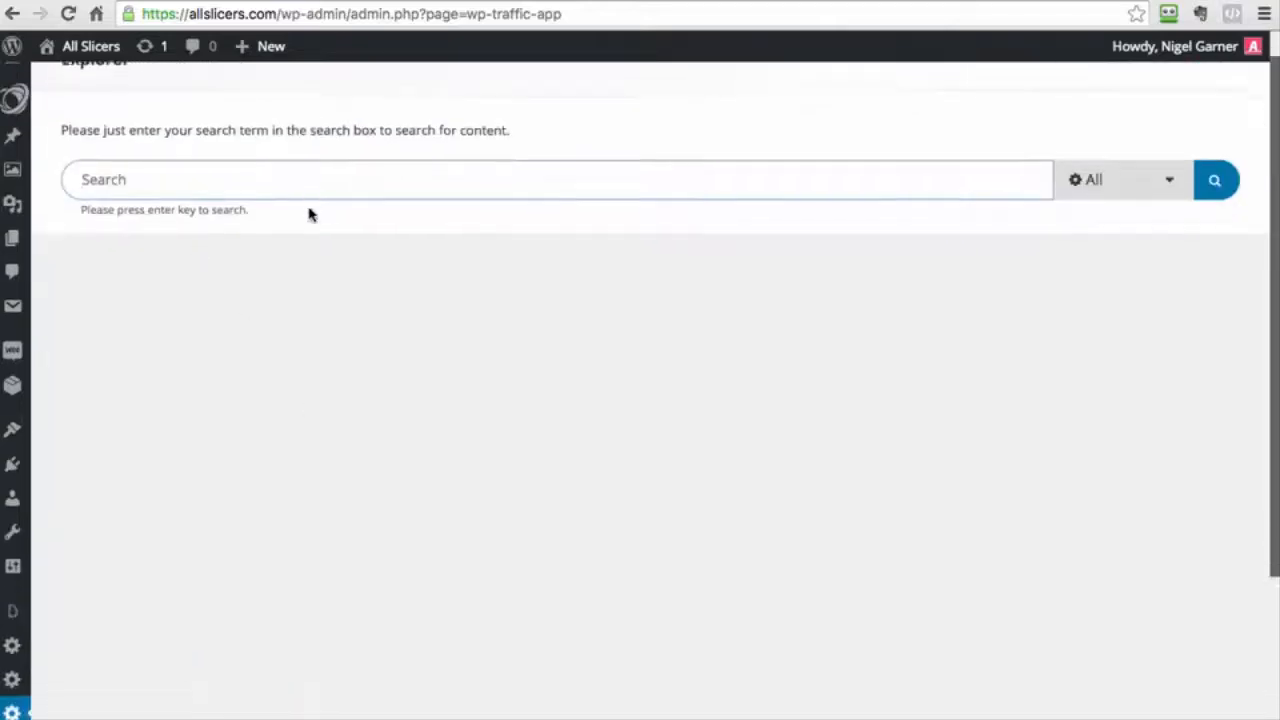
{"action": "scroll", "coordinate": [298, 236], "scroll_direction": "up", "scroll_amount": 1}
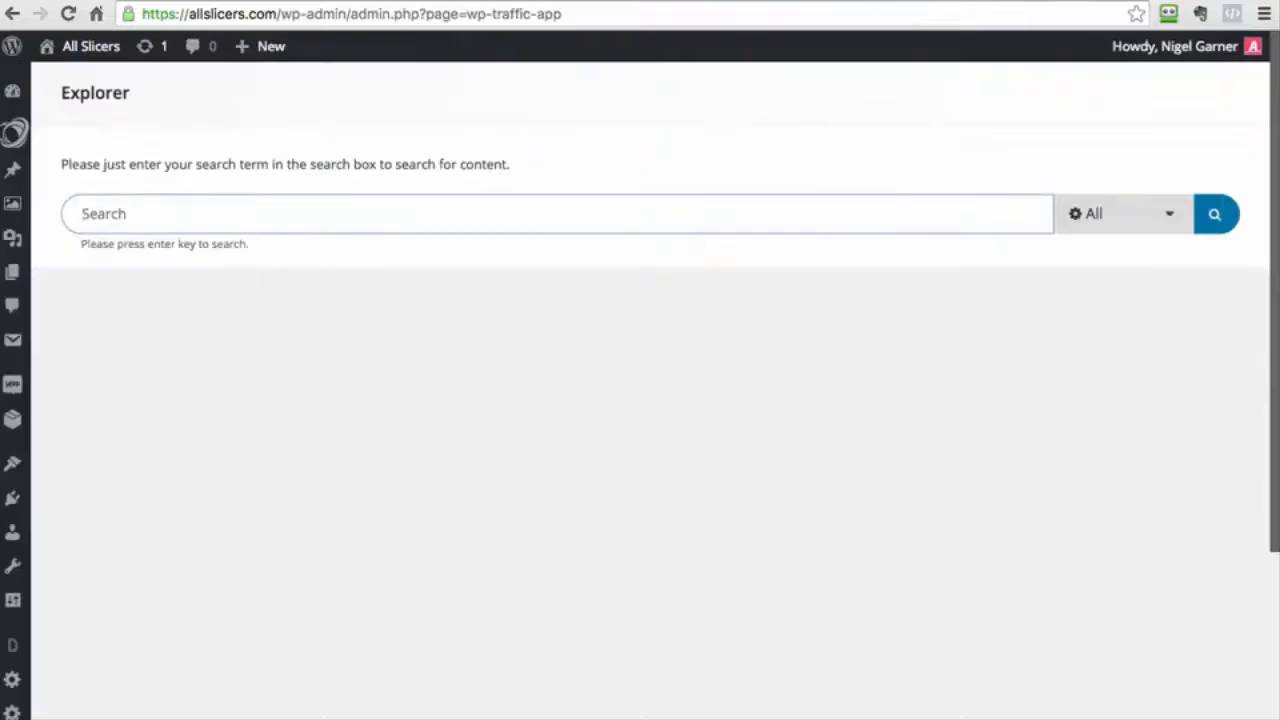
{"action": "type", "text": "French Fry"}
{"action": "left_click", "coordinate": [1170, 217]}
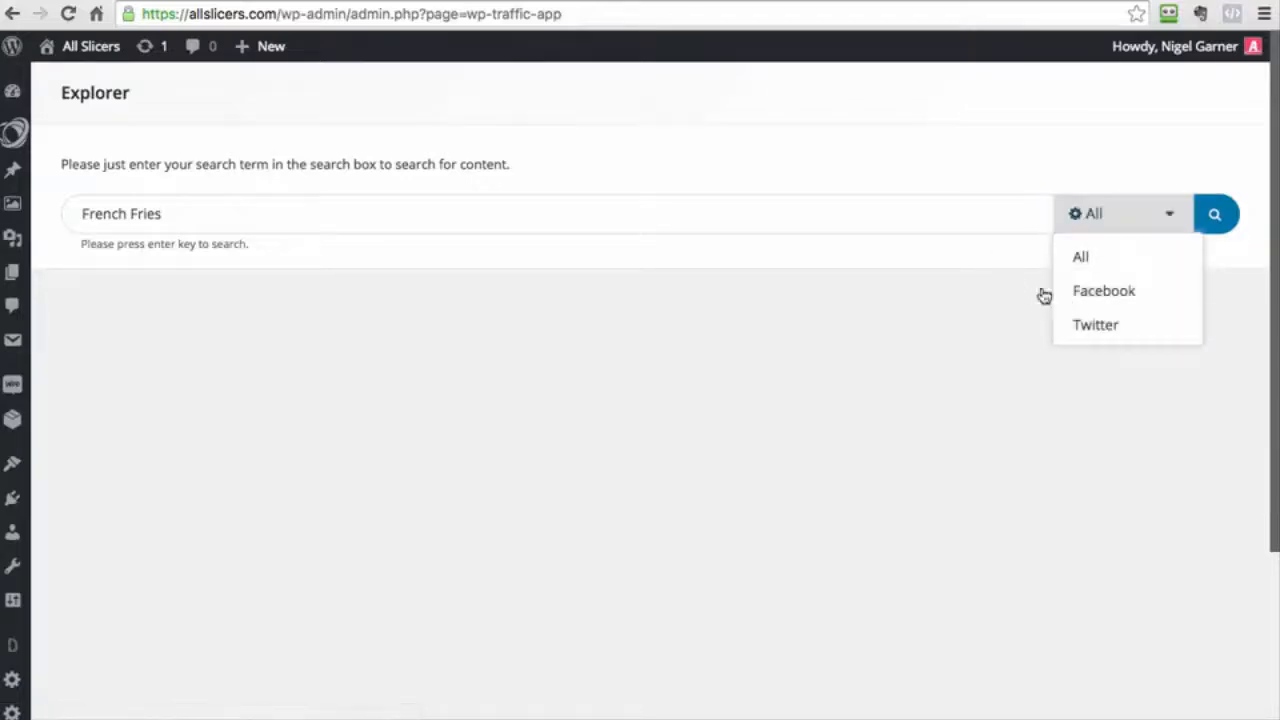
{"action": "left_click", "coordinate": [1090, 257]}
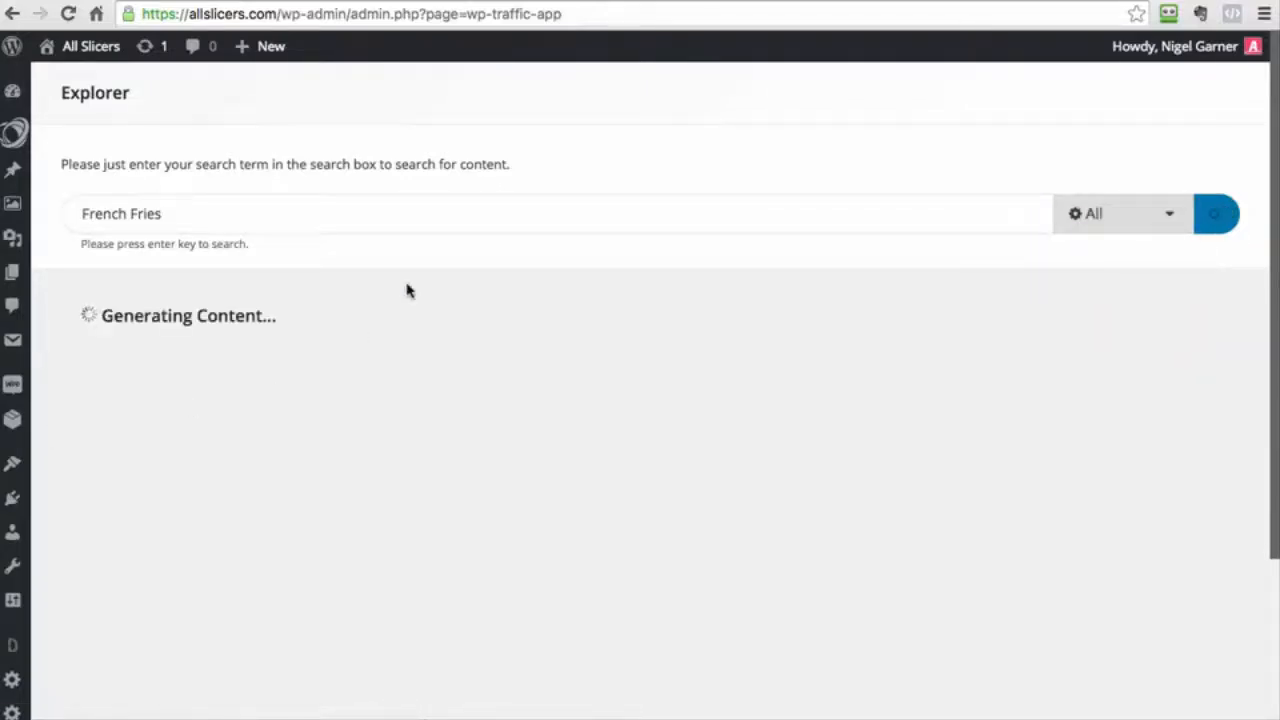
- Filter the French Fries posts to Images and sort them by Likes
{"action": "scroll", "coordinate": [400, 369], "scroll_direction": "down", "scroll_amount": 3}
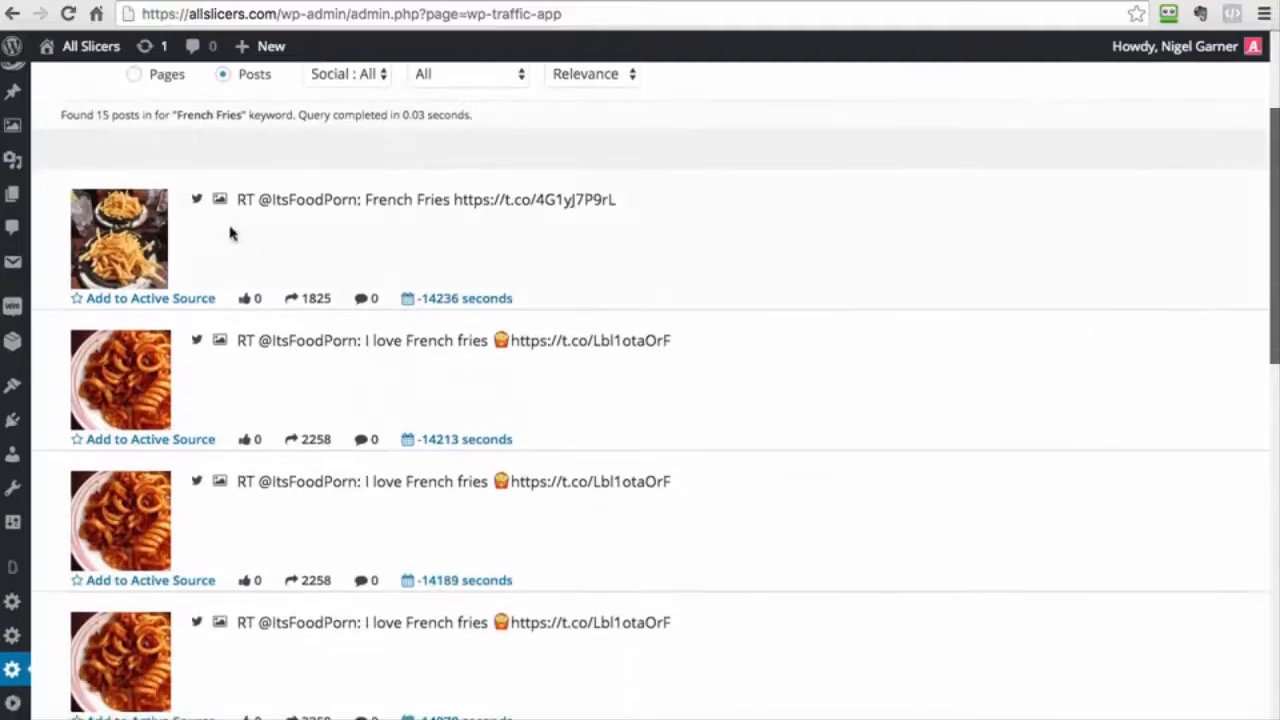
{"action": "scroll", "coordinate": [223, 320], "scroll_direction": "down", "scroll_amount": 14}
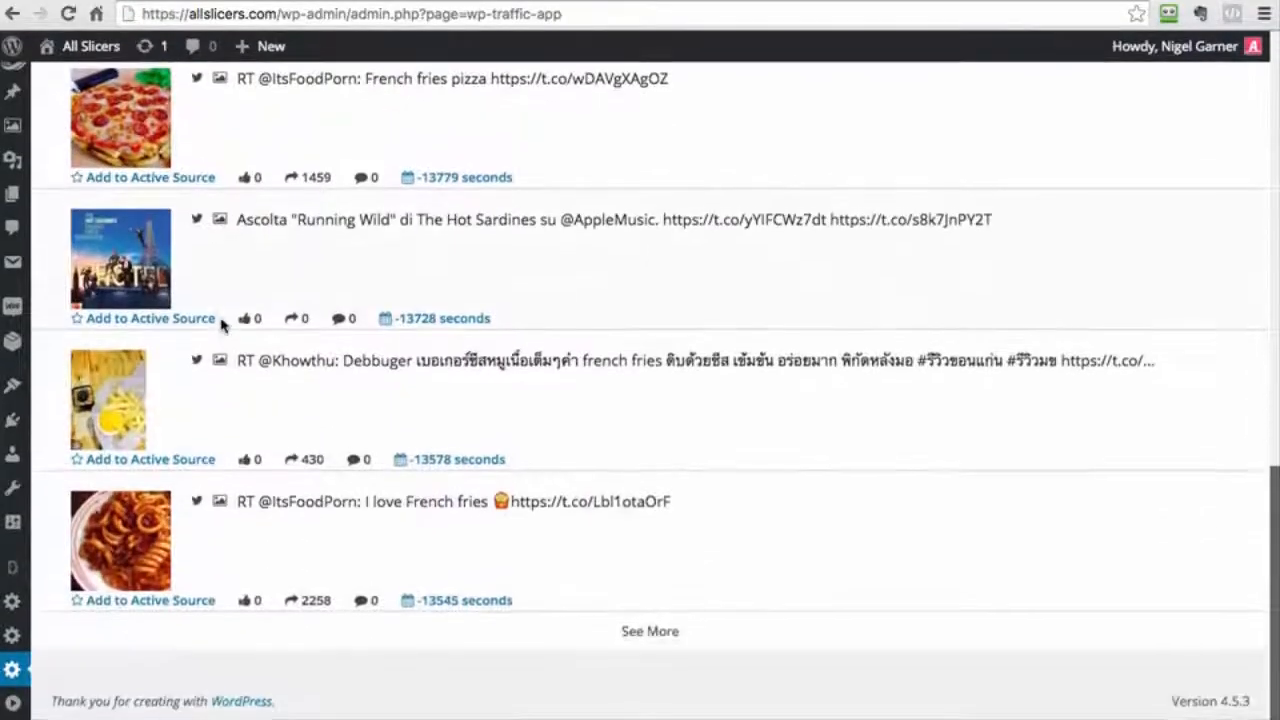
{"action": "scroll", "coordinate": [223, 320], "scroll_direction": "up", "scroll_amount": 15}
{"action": "left_click", "coordinate": [476, 207]}
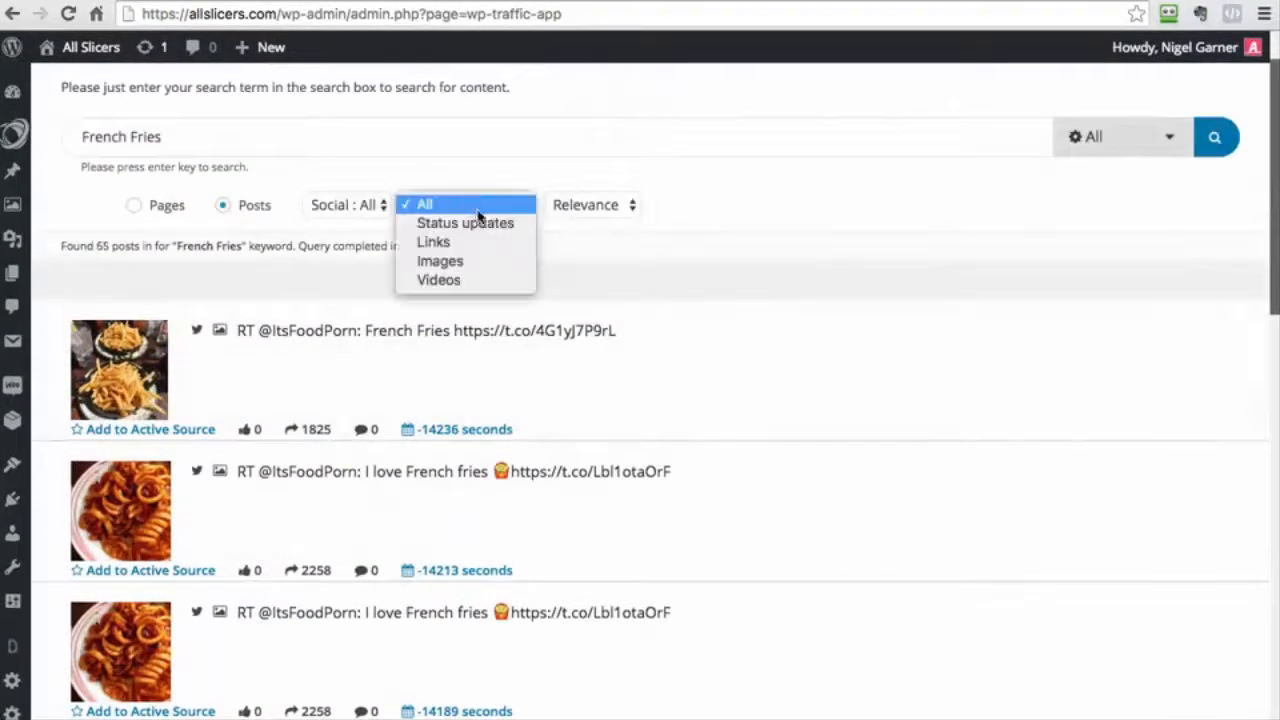
{"action": "left_click", "coordinate": [450, 261]}
{"action": "left_click", "coordinate": [583, 207]}
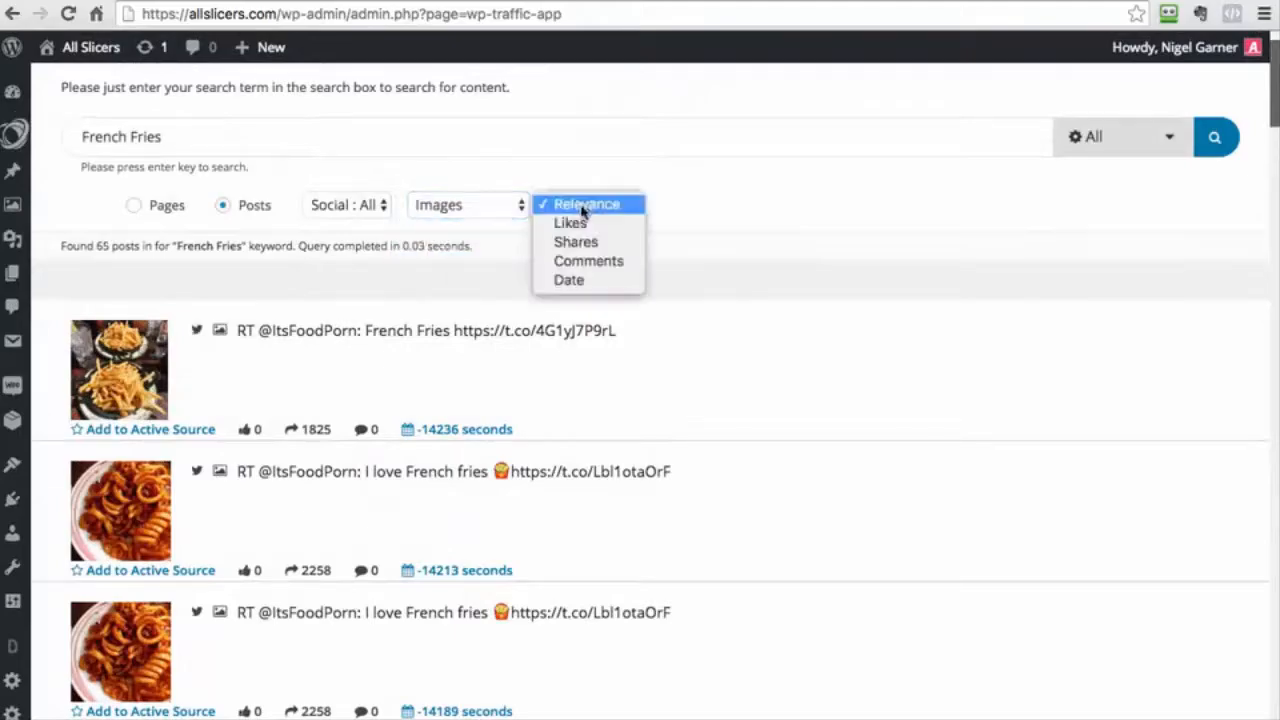
{"action": "left_click", "coordinate": [580, 224]}
{"action": "scroll", "coordinate": [493, 425], "scroll_direction": "down", "scroll_amount": 10}
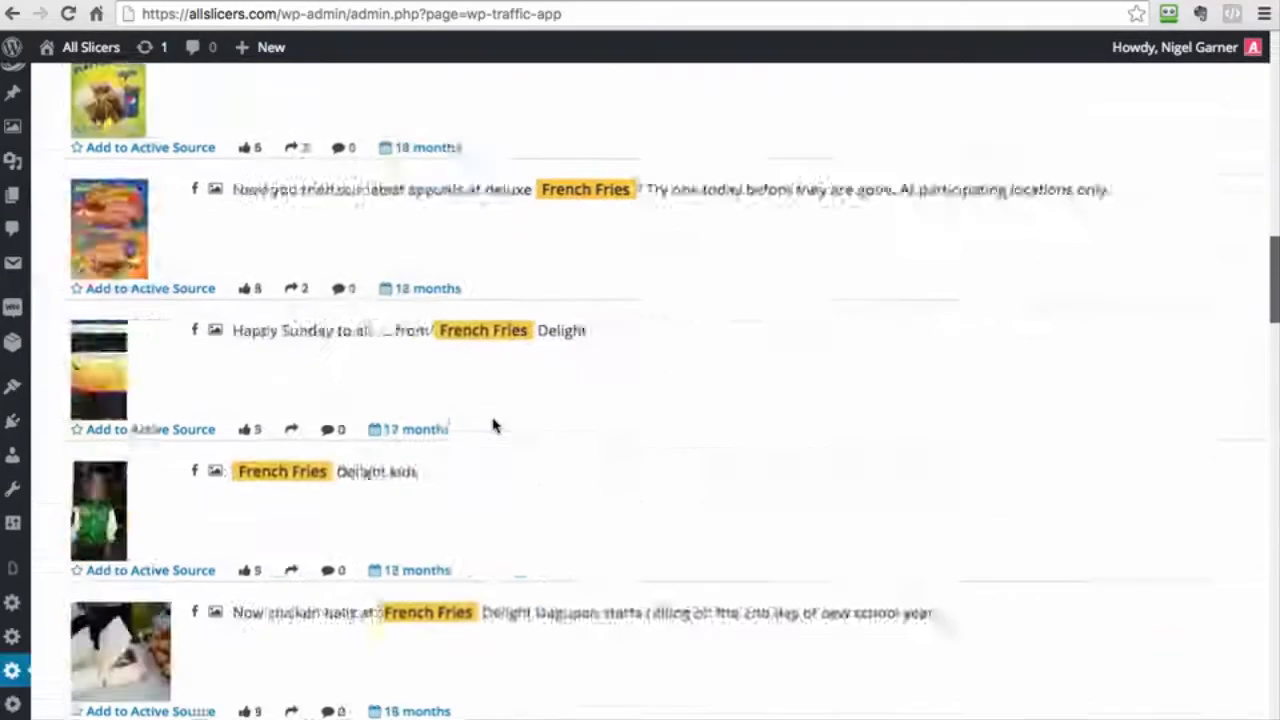
{"action": "scroll", "coordinate": [493, 425], "scroll_direction": "down", "scroll_amount": 15}
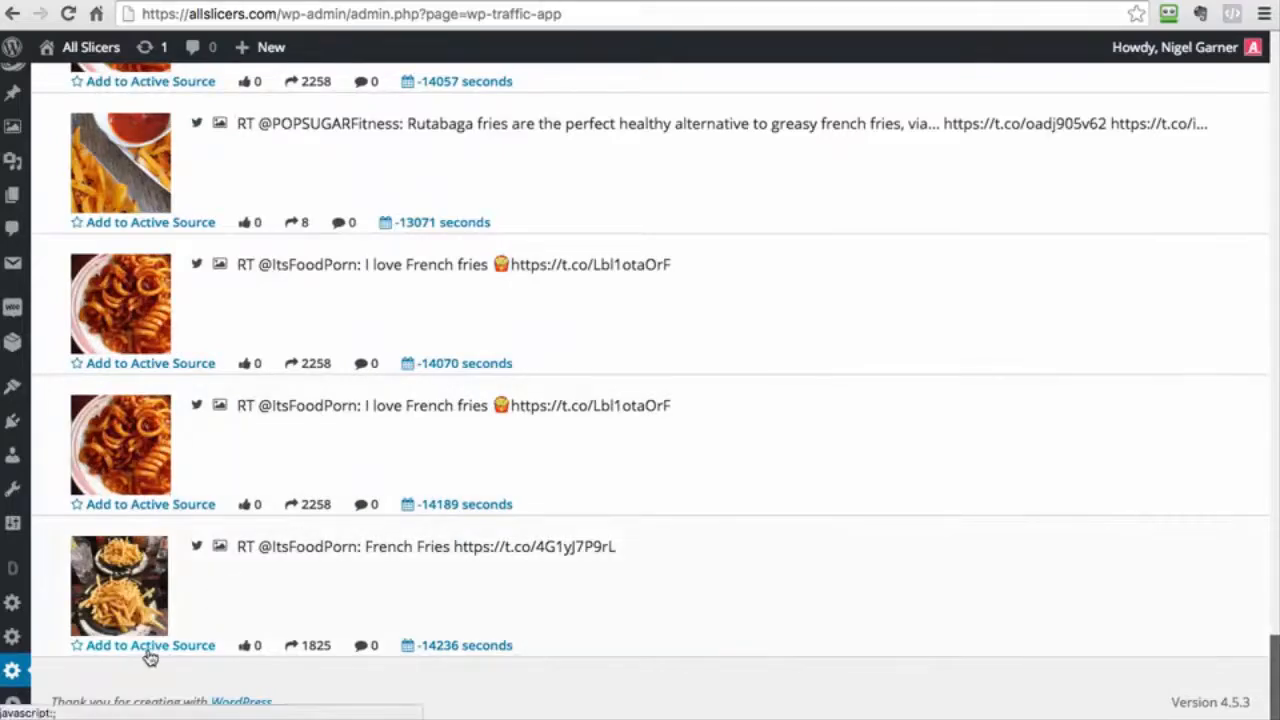
{"action": "left_click", "coordinate": [110, 646]}
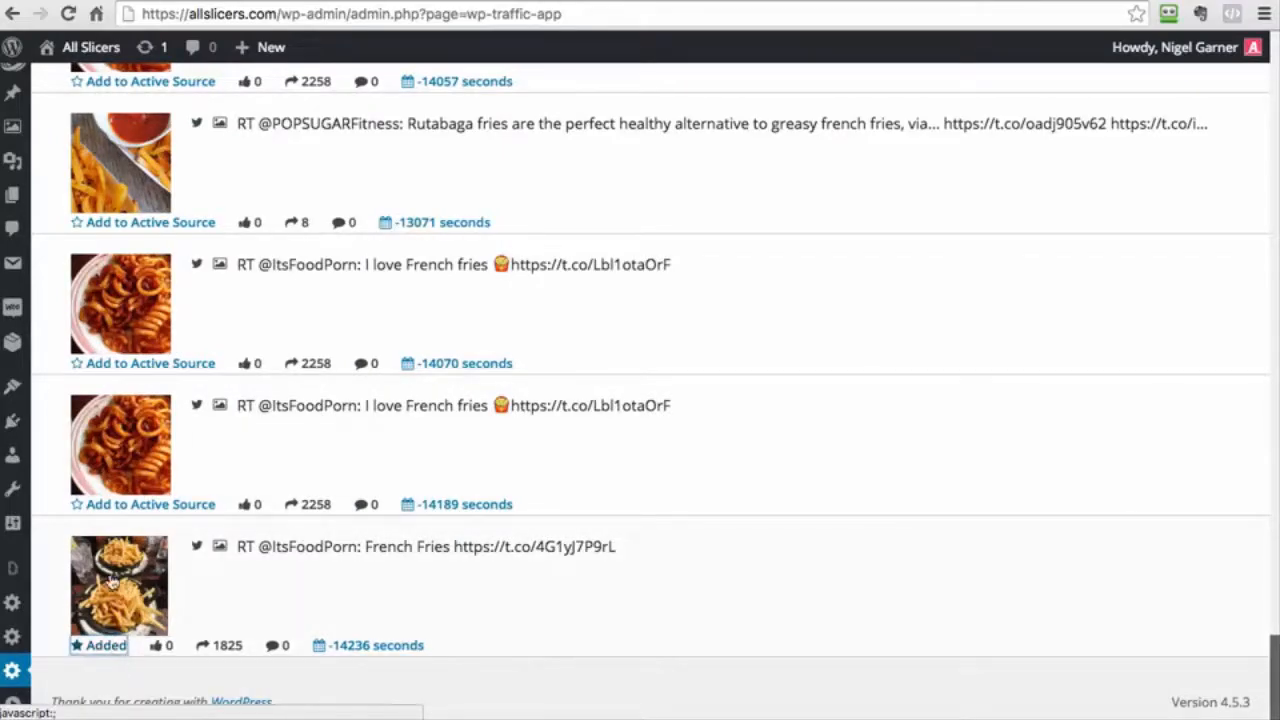
{"action": "scroll", "coordinate": [120, 450], "scroll_direction": "up", "scroll_amount": 2}
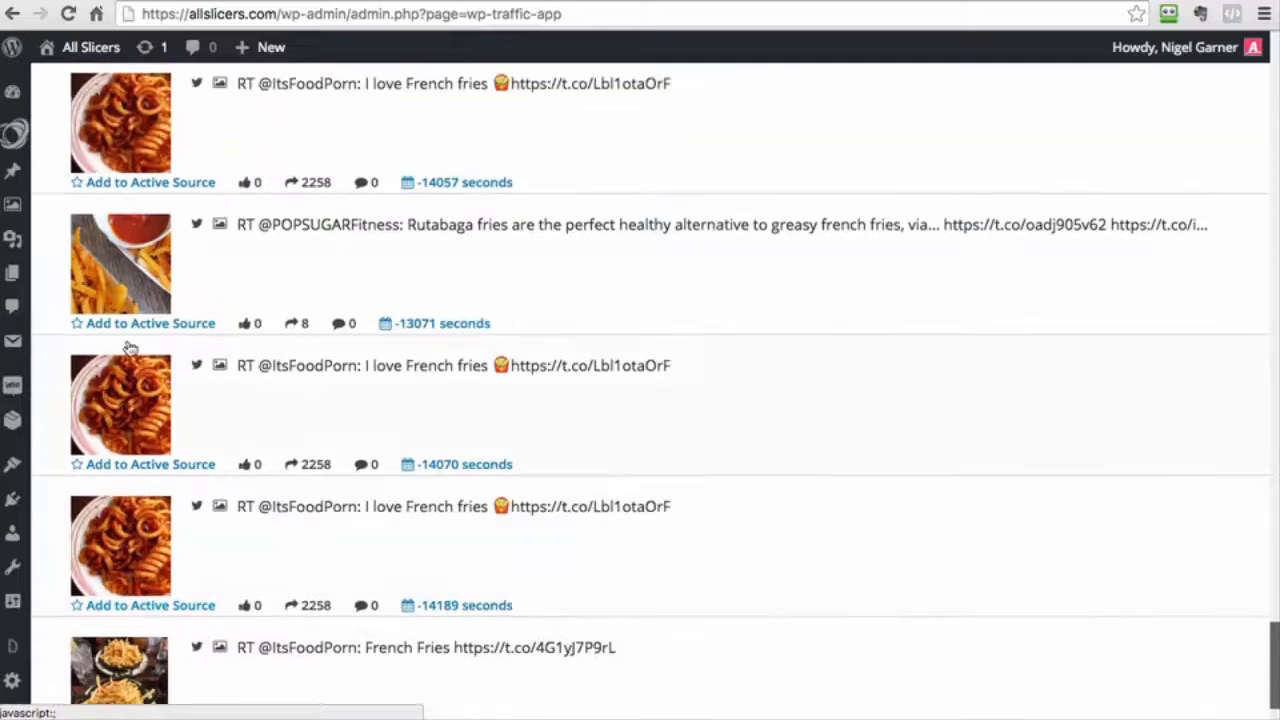
- Add the "french fries -key to my heart" post showing fries with ketchup to Active Source
{"action": "scroll", "coordinate": [266, 323], "scroll_direction": "up", "scroll_amount": 8}
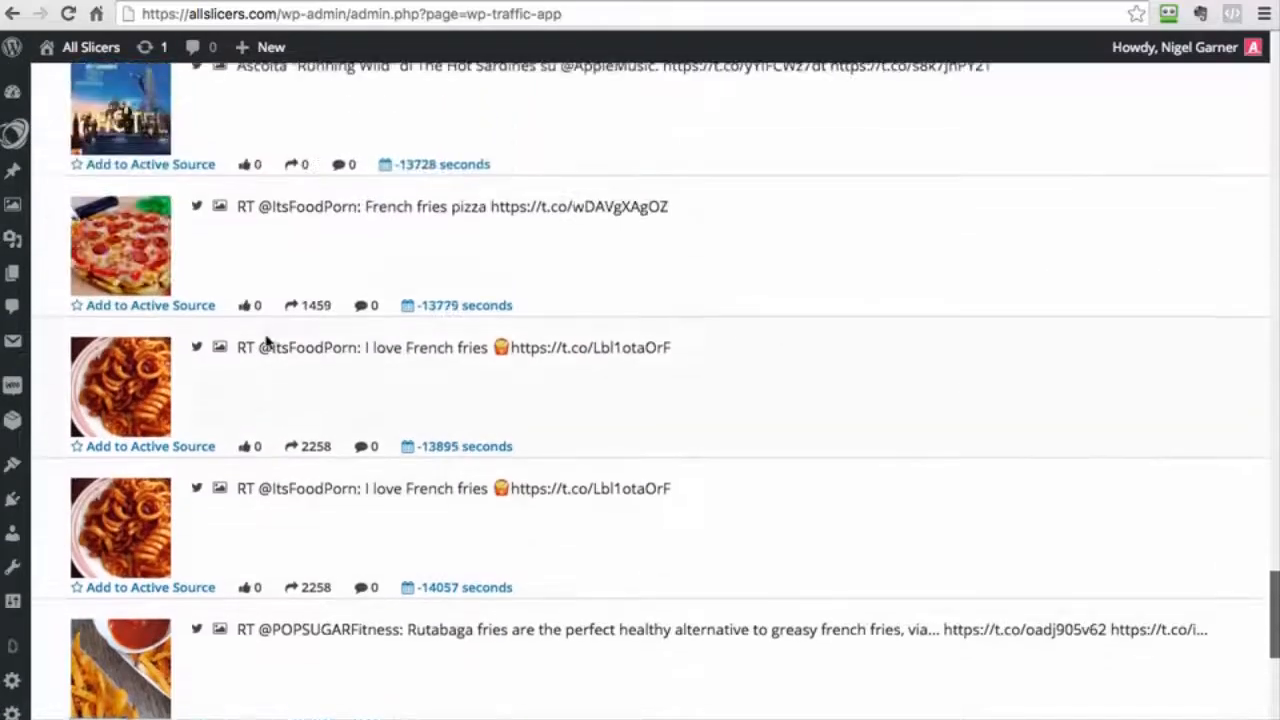
{"action": "scroll", "coordinate": [199, 356], "scroll_direction": "up", "scroll_amount": 7}
{"action": "scroll", "coordinate": [150, 450], "scroll_direction": "down", "scroll_amount": 2}
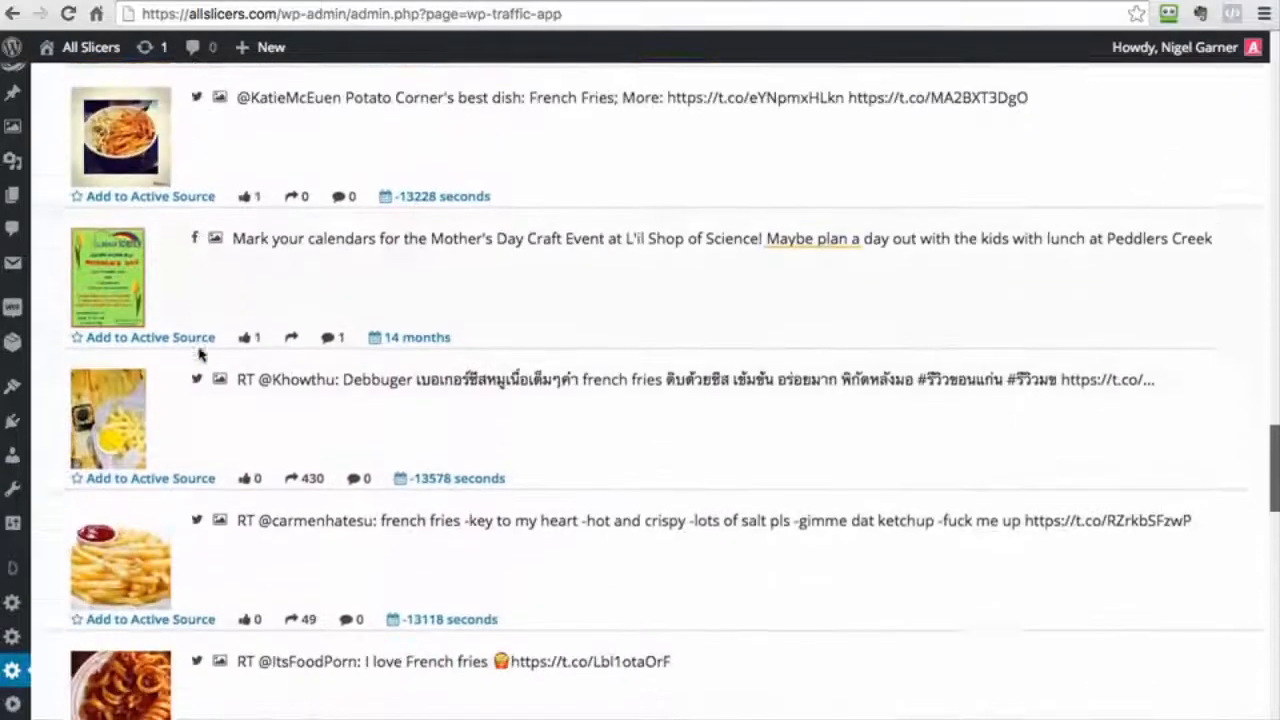
{"action": "left_click", "coordinate": [123, 564]}
- Add the Facebook post "Gusto mo ba ng flavored French Fries?" to Active Source
{"action": "scroll", "coordinate": [200, 450], "scroll_direction": "up", "scroll_amount": 3}
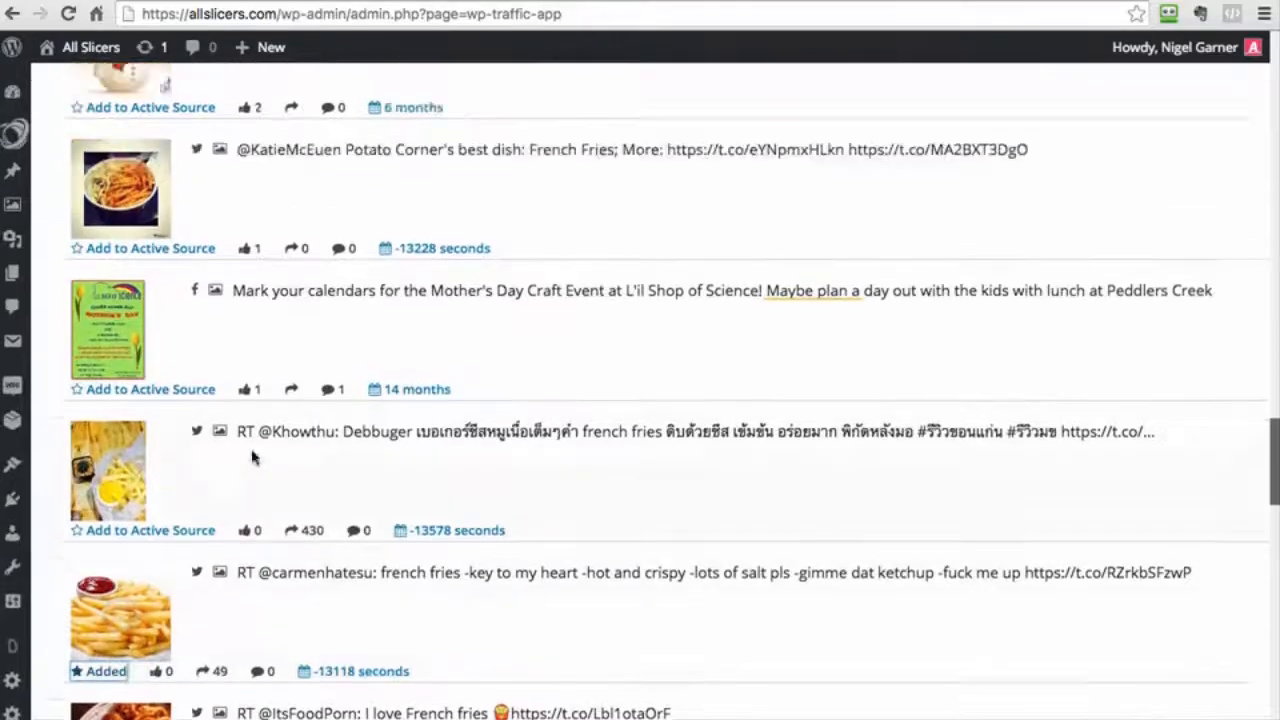
{"action": "scroll", "coordinate": [254, 430], "scroll_direction": "up", "scroll_amount": 8}
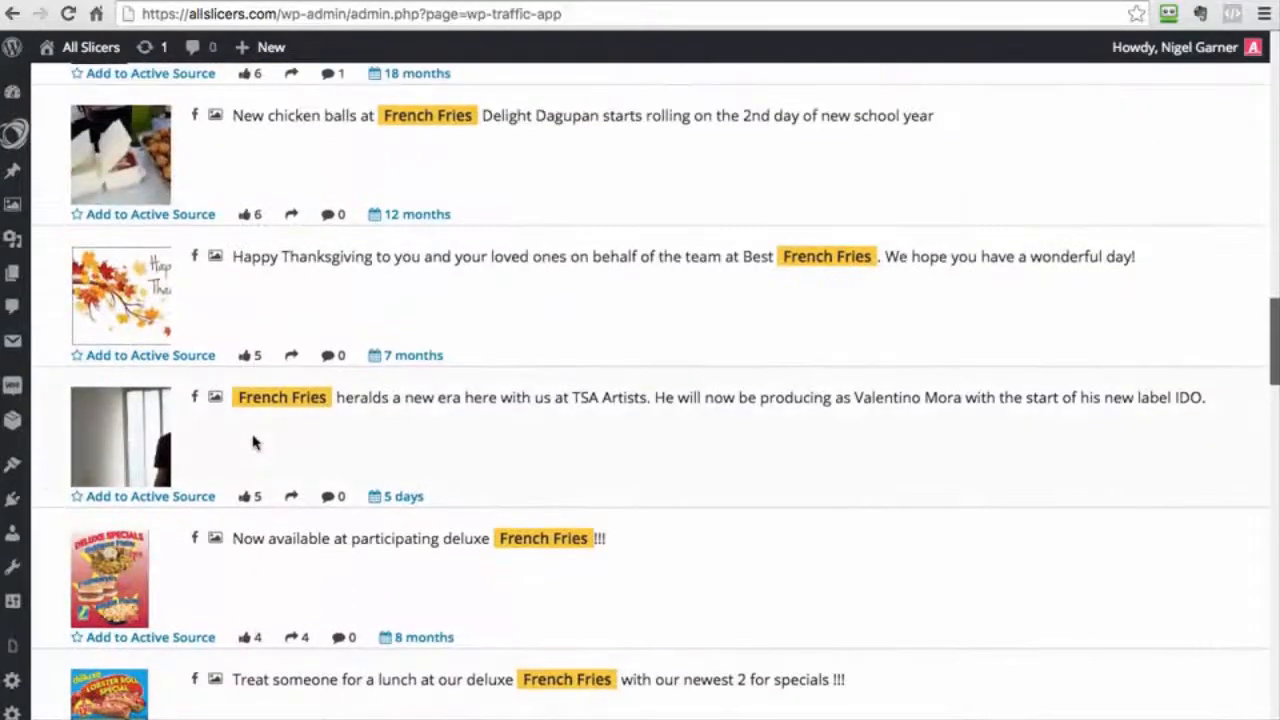
{"action": "scroll", "coordinate": [261, 521], "scroll_direction": "up", "scroll_amount": 11}
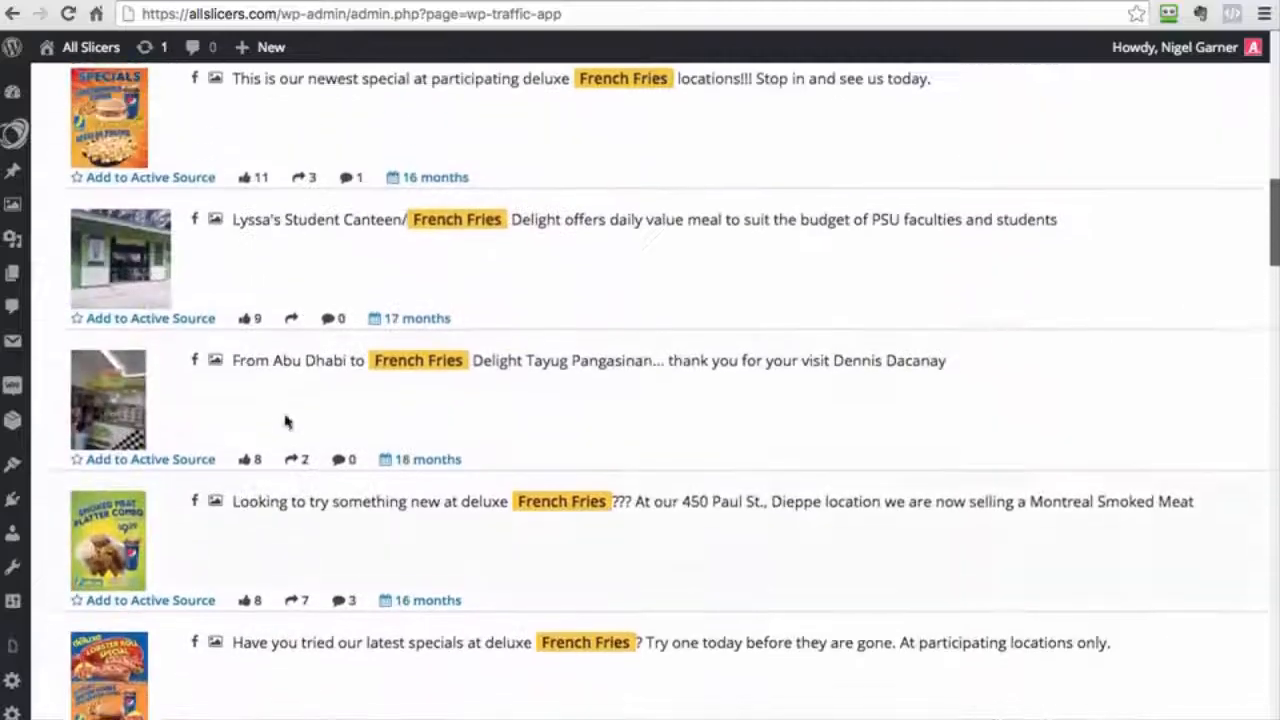
{"action": "scroll", "coordinate": [285, 420], "scroll_direction": "up", "scroll_amount": 5}
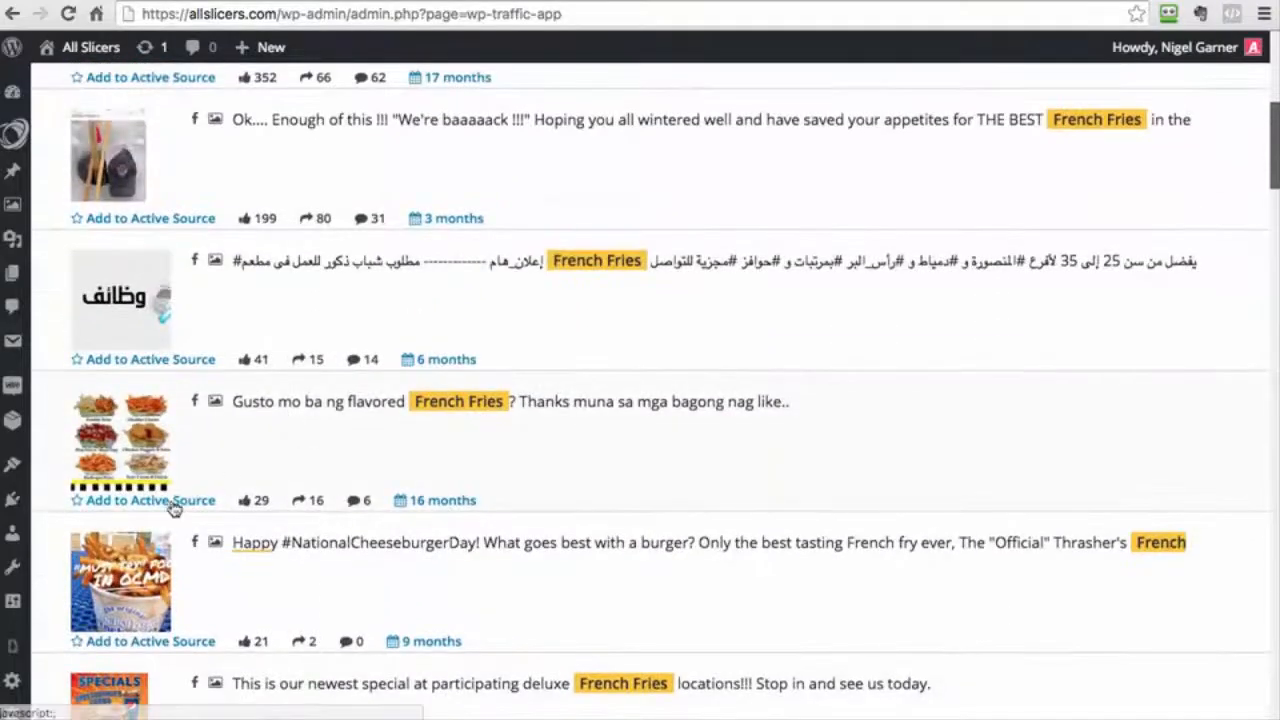
{"action": "left_click", "coordinate": [155, 500]}
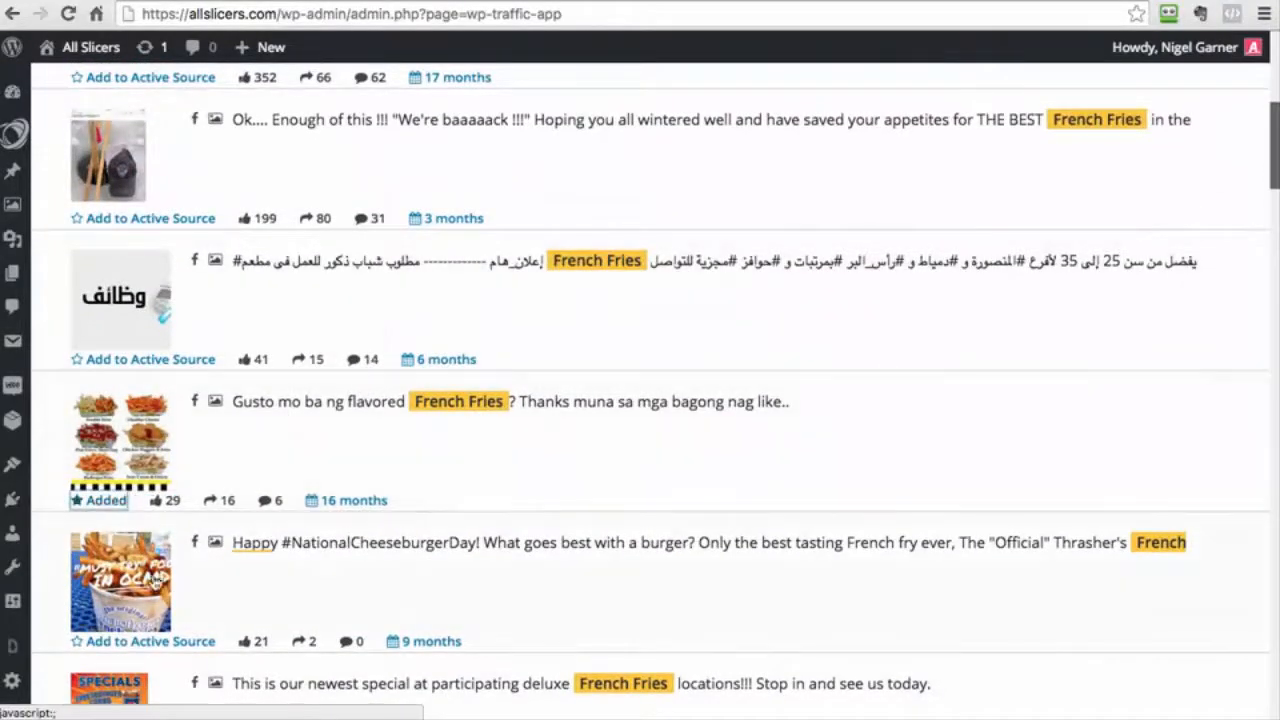
- Open the WP Traffic App Active Source page with the content collected from the Explorer
{"action": "scroll", "coordinate": [121, 636], "scroll_direction": "down", "scroll_amount": 1}
{"action": "scroll", "coordinate": [121, 636], "scroll_direction": "down", "scroll_amount": 5}
{"action": "mouse_move", "coordinate": [11, 671]}
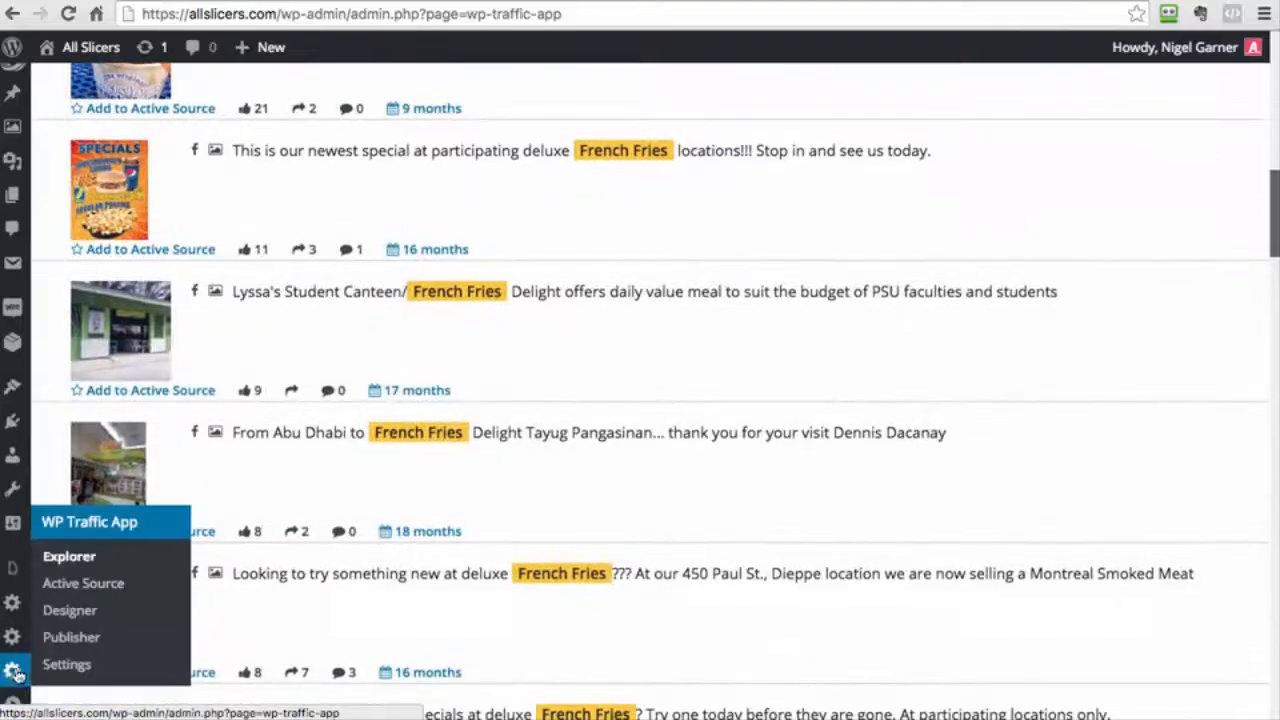
{"action": "left_click", "coordinate": [66, 590]}
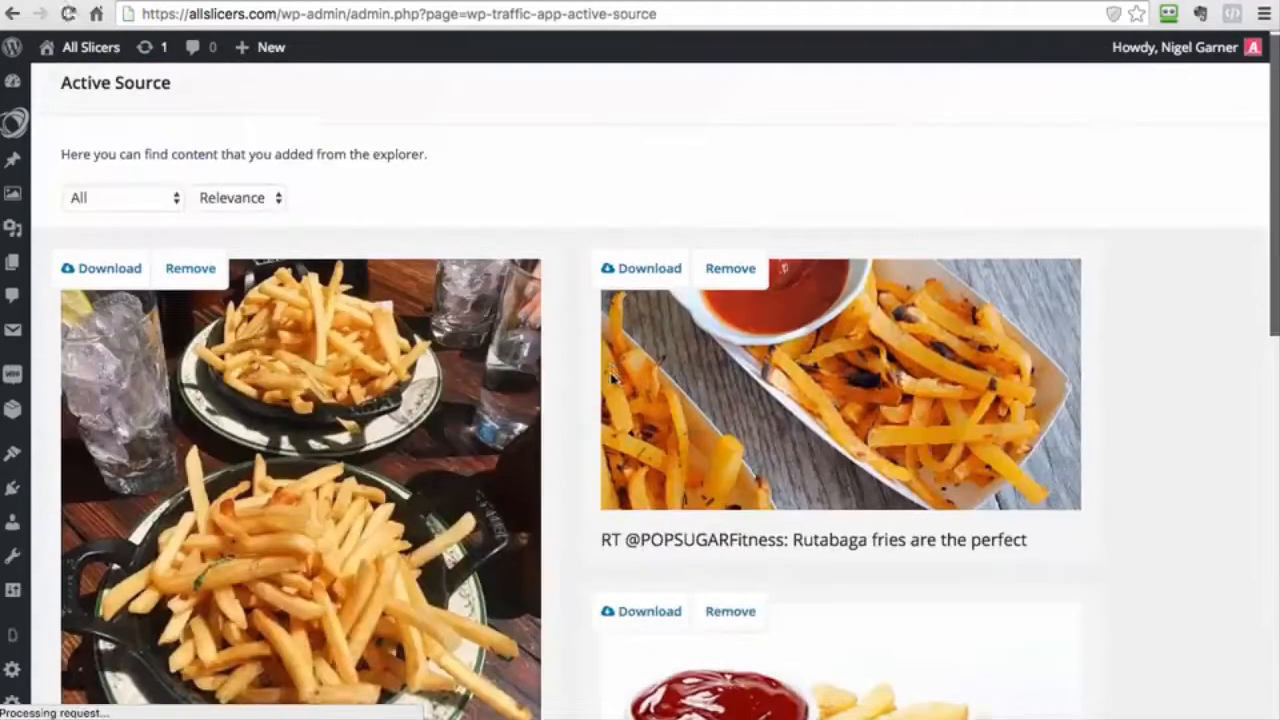
- Remove the "Gusto mo ba ng flavored French Fries?" post from the Active Source content
{"action": "scroll", "coordinate": [591, 427], "scroll_direction": "down", "scroll_amount": 5}
{"action": "scroll", "coordinate": [591, 427], "scroll_direction": "down", "scroll_amount": 8}
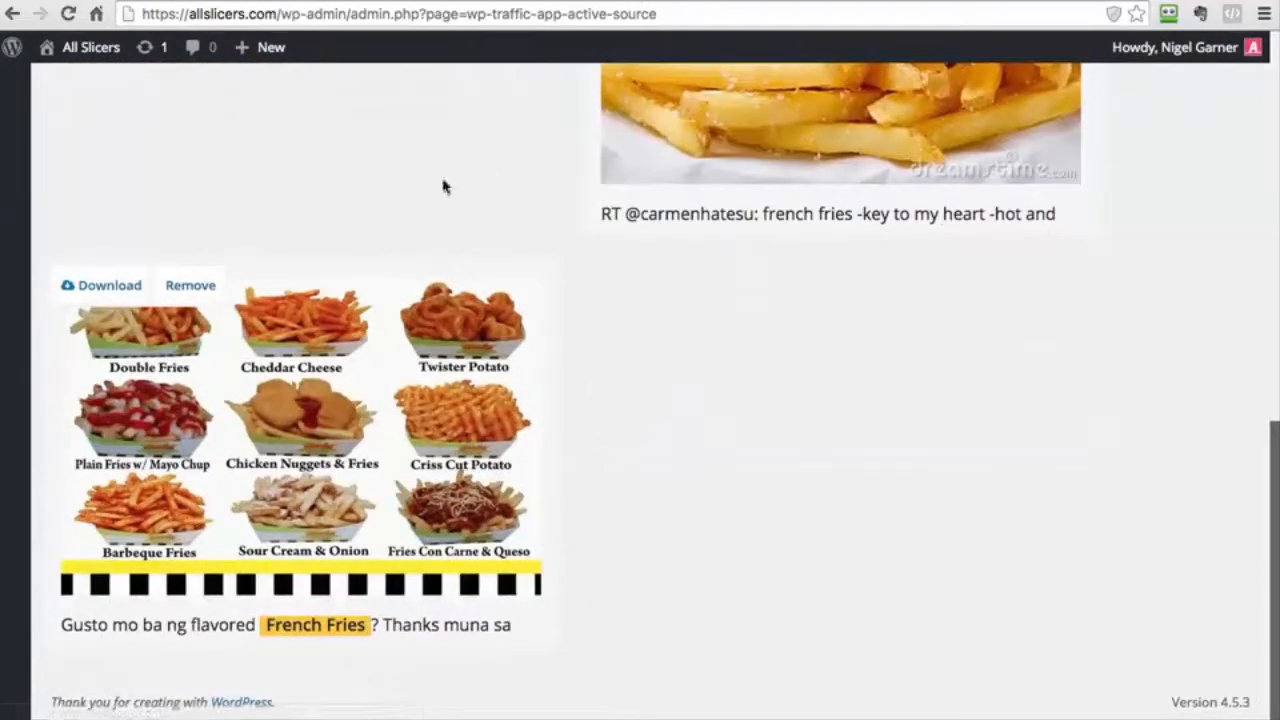
{"action": "left_click", "coordinate": [190, 285]}
{"action": "scroll", "coordinate": [606, 411], "scroll_direction": "up", "scroll_amount": 3}
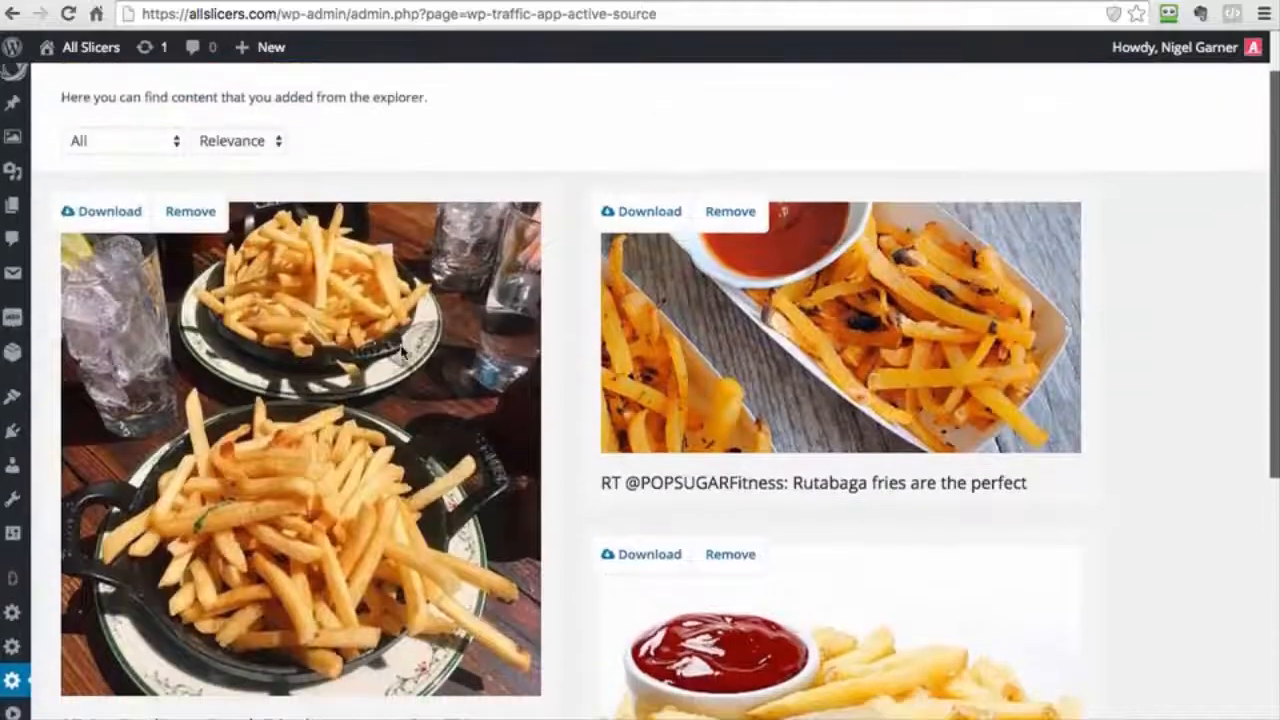
{"action": "scroll", "coordinate": [184, 248], "scroll_direction": "down", "scroll_amount": 1}
{"action": "left_click", "coordinate": [112, 148]}
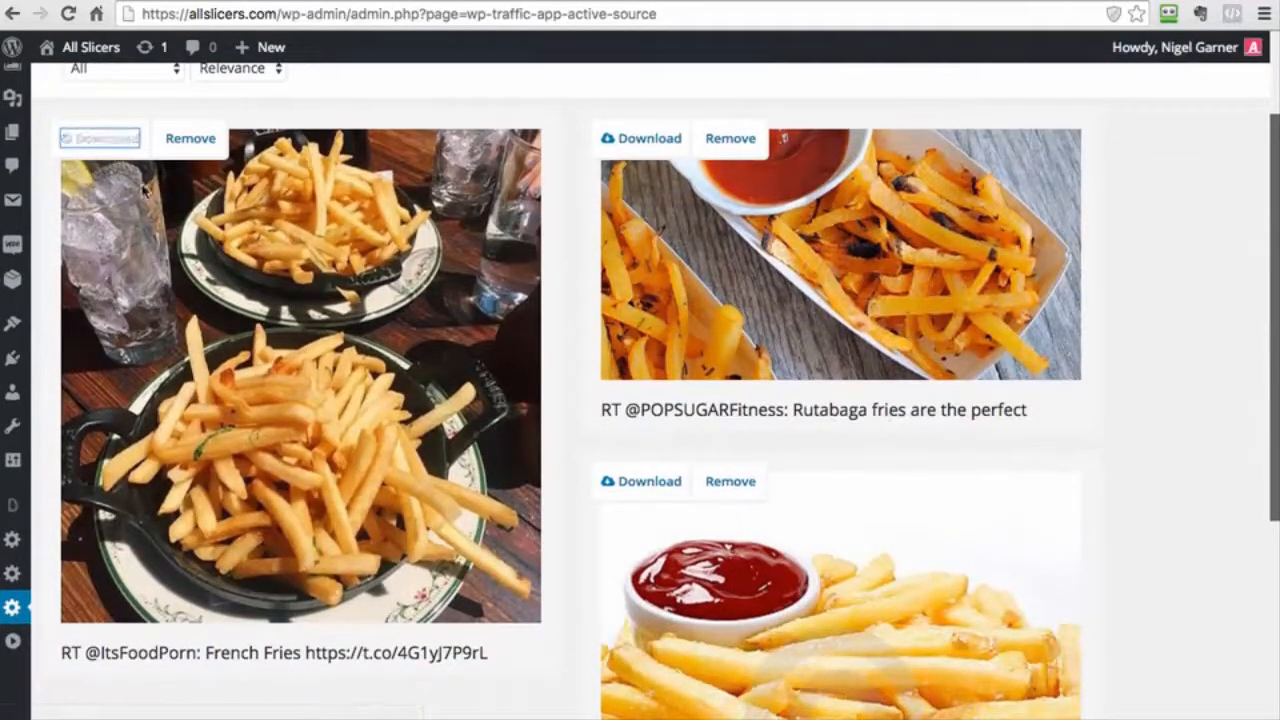
{"action": "left_click", "coordinate": [640, 148]}
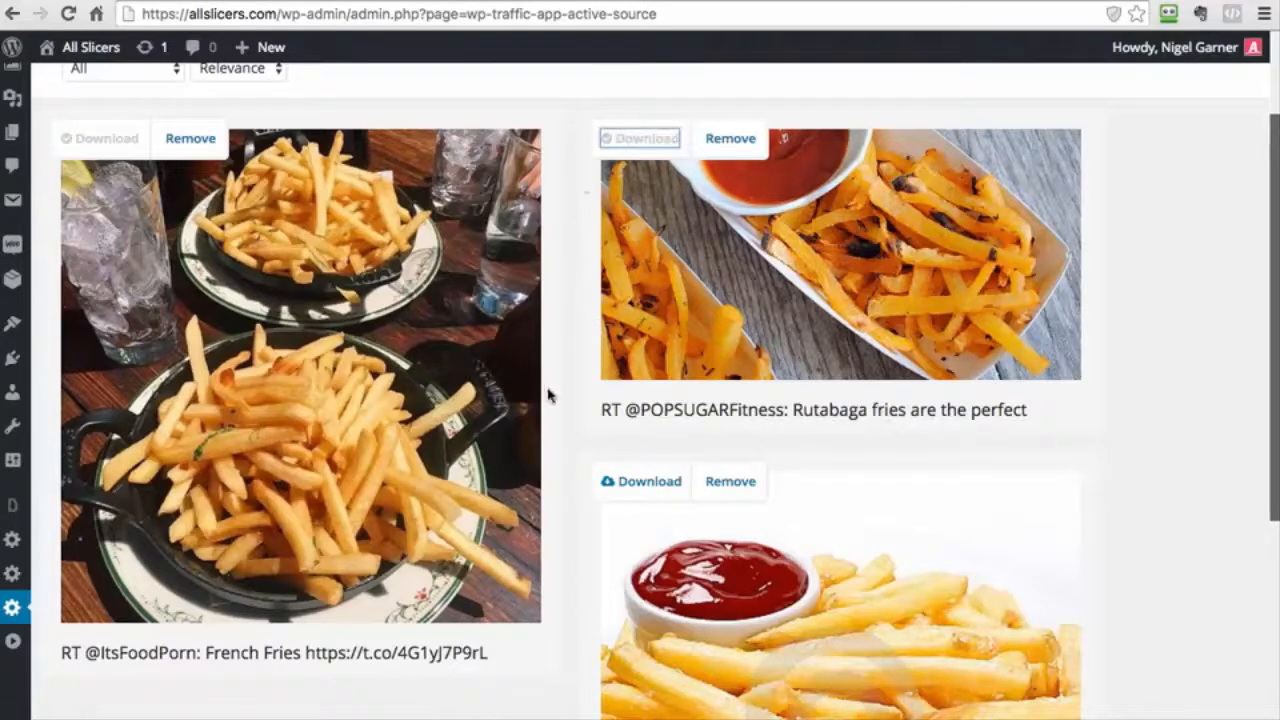
- Open the WP Traffic App Designer with the downloaded image of two plates of French fries
{"action": "scroll", "coordinate": [560, 397], "scroll_direction": "down", "scroll_amount": 3}
{"action": "mouse_move", "coordinate": [14, 446]}
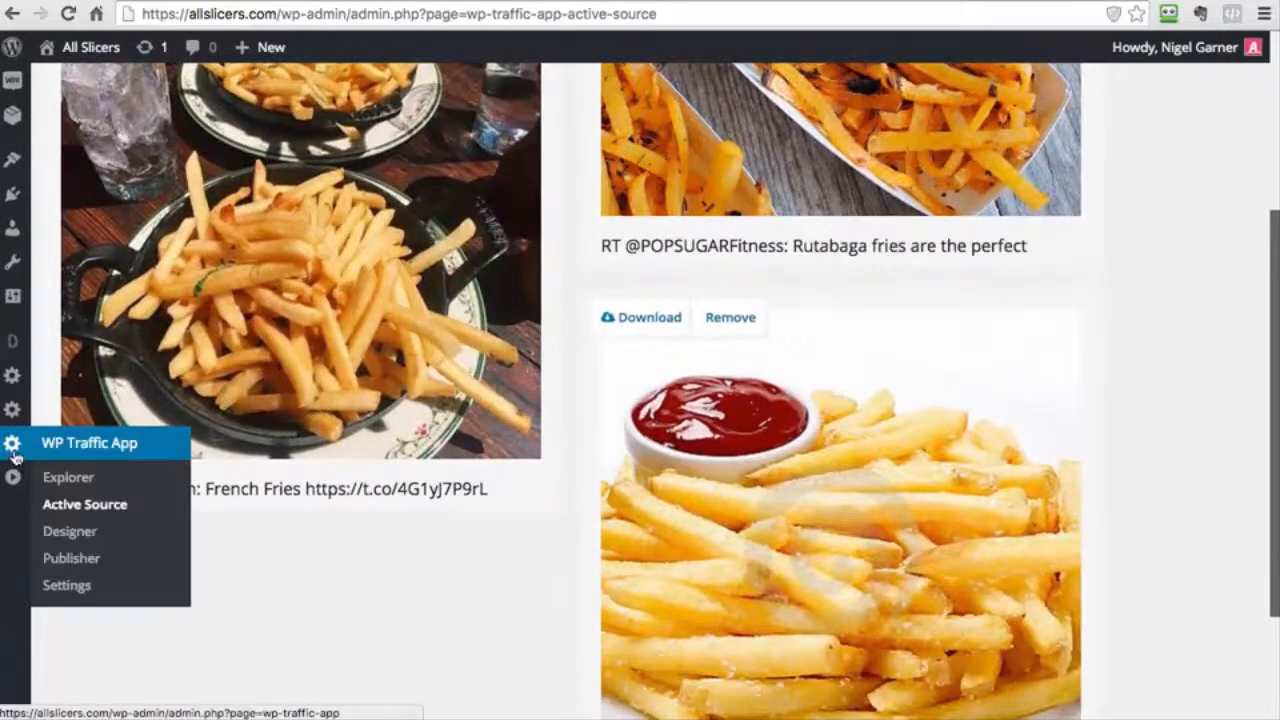
{"action": "left_click", "coordinate": [70, 530]}
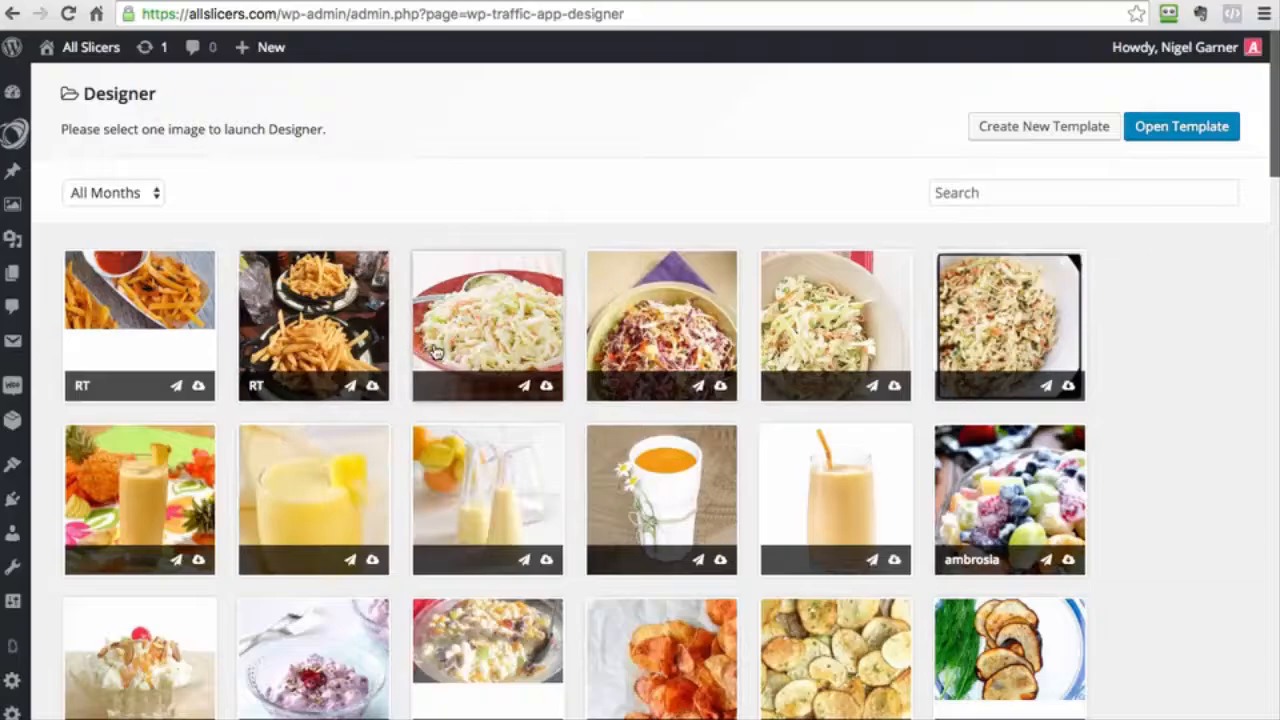
{"action": "scroll", "coordinate": [764, 388], "scroll_direction": "down", "scroll_amount": 12}
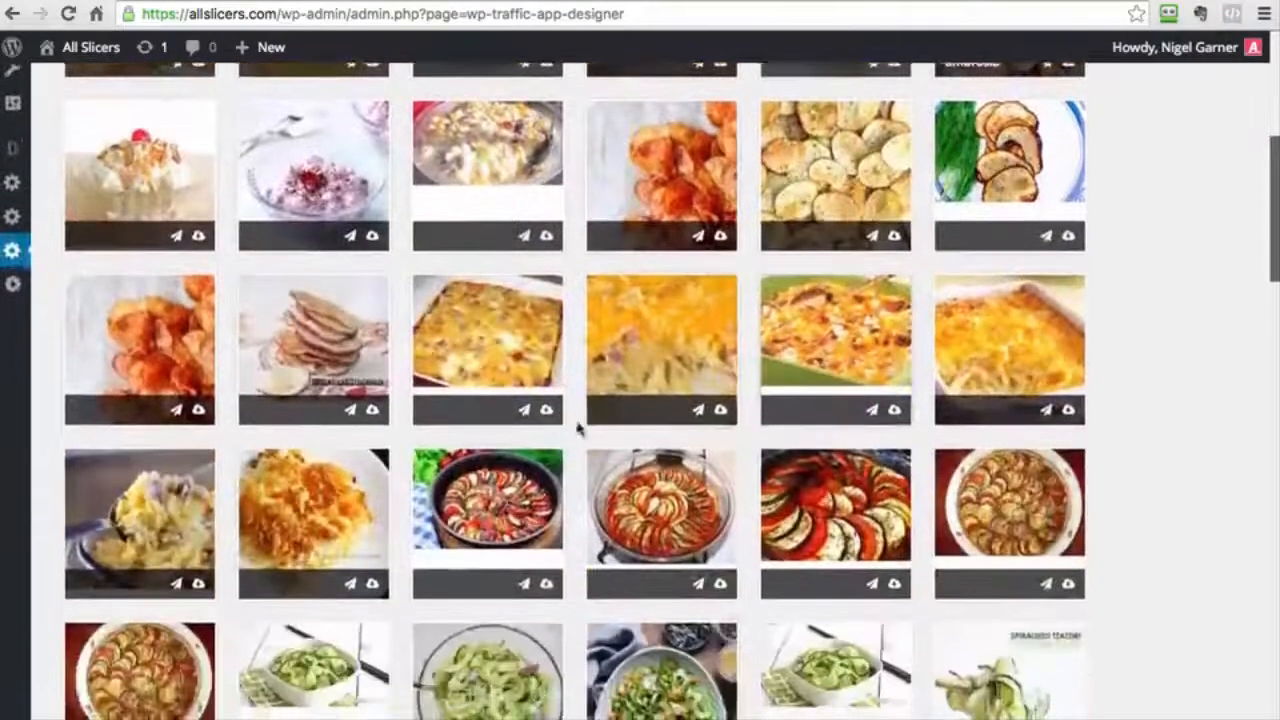
{"action": "scroll", "coordinate": [496, 238], "scroll_direction": "up", "scroll_amount": 12}
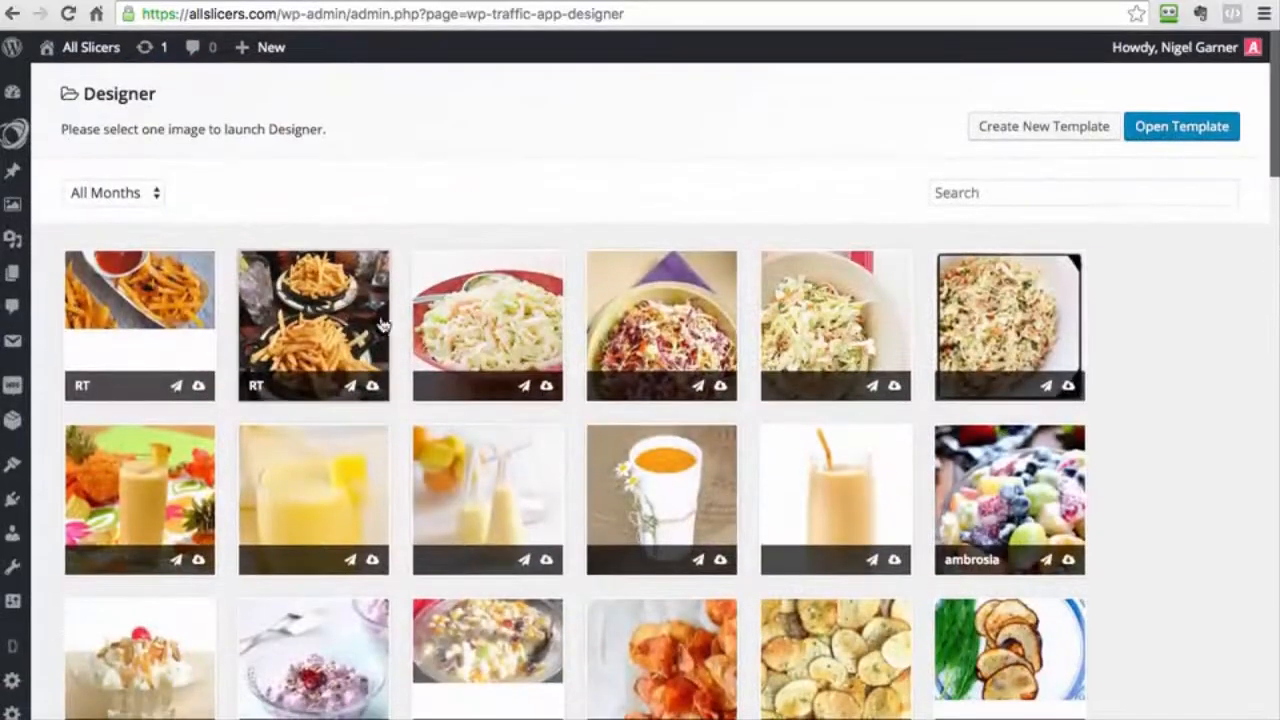
{"action": "left_click", "coordinate": [345, 321]}
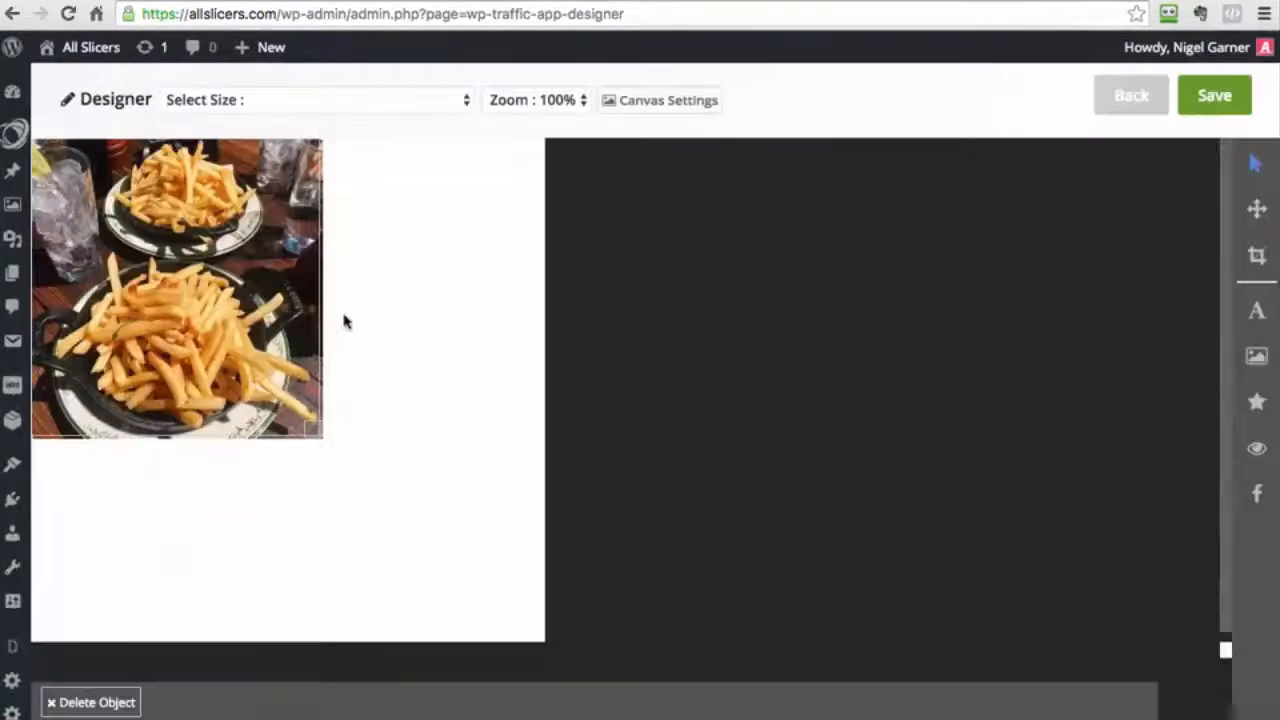
- Set the canvas size to Clicks to Website Ad (1200px x 628px) at 70% zoom and move the fries image inward from the corner
{"action": "left_click", "coordinate": [314, 105]}
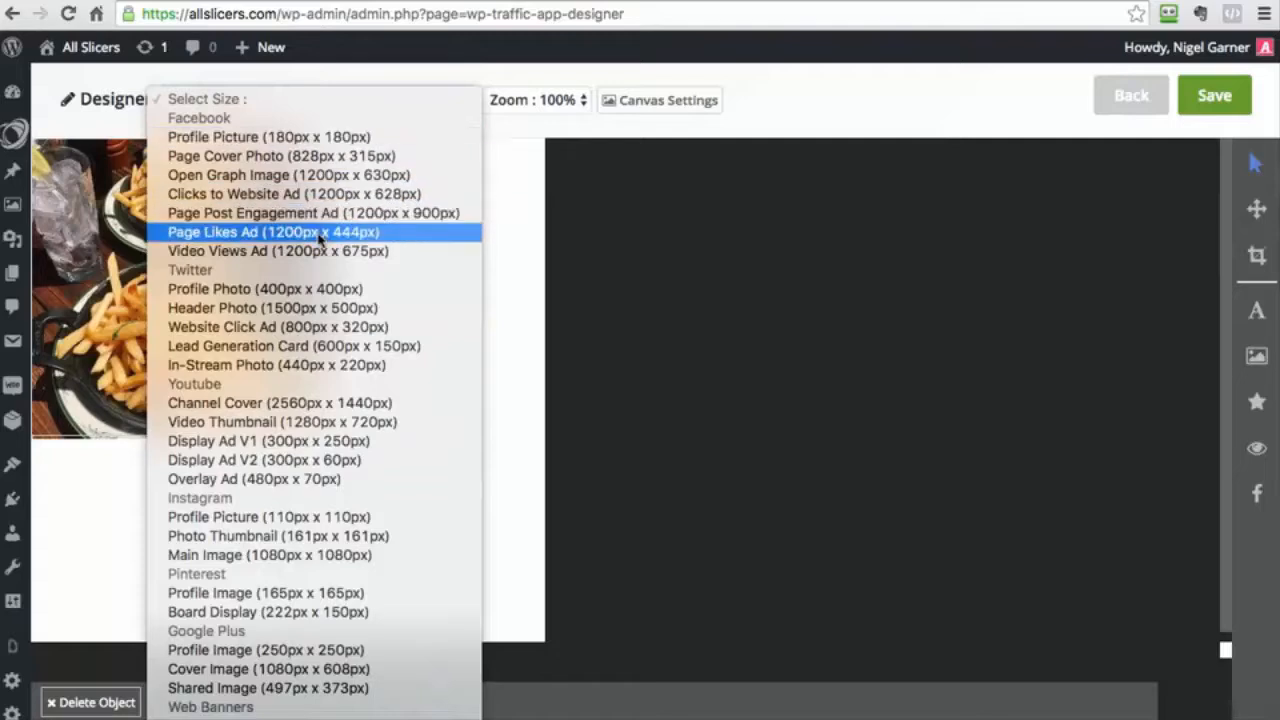
{"action": "left_click", "coordinate": [251, 197]}
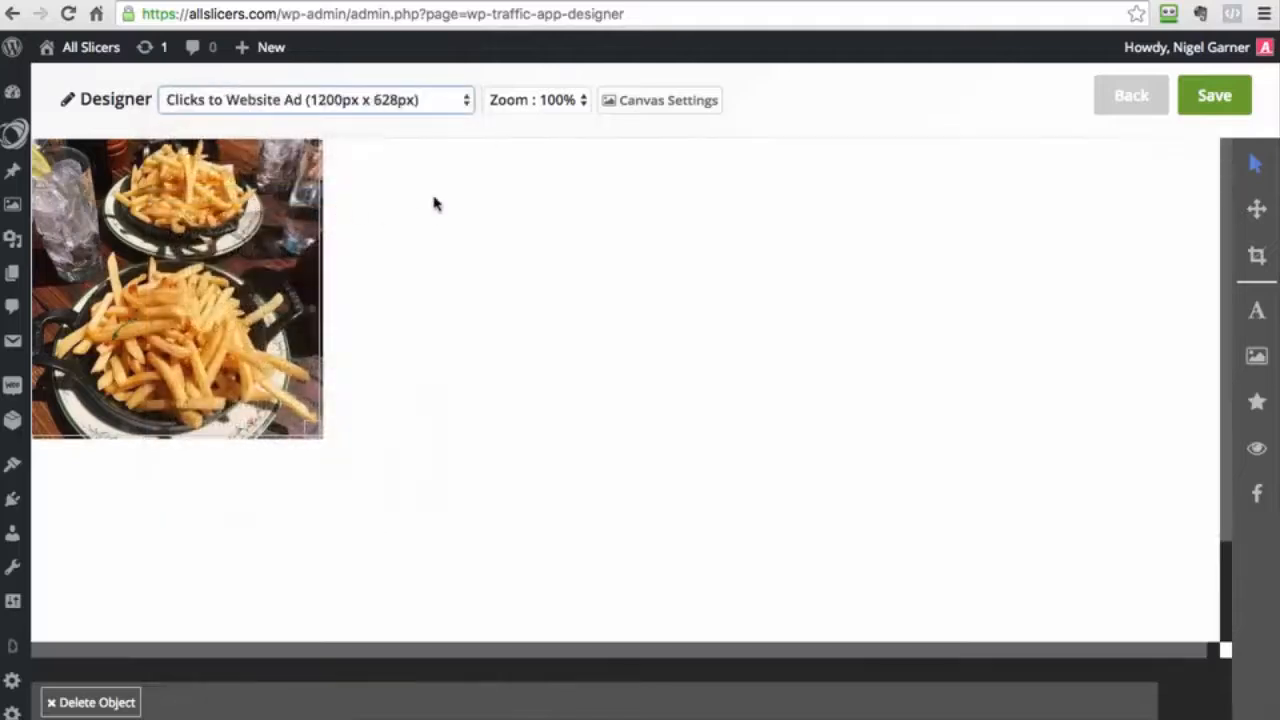
{"action": "left_click", "coordinate": [541, 104]}
{"action": "left_click", "coordinate": [524, 157]}
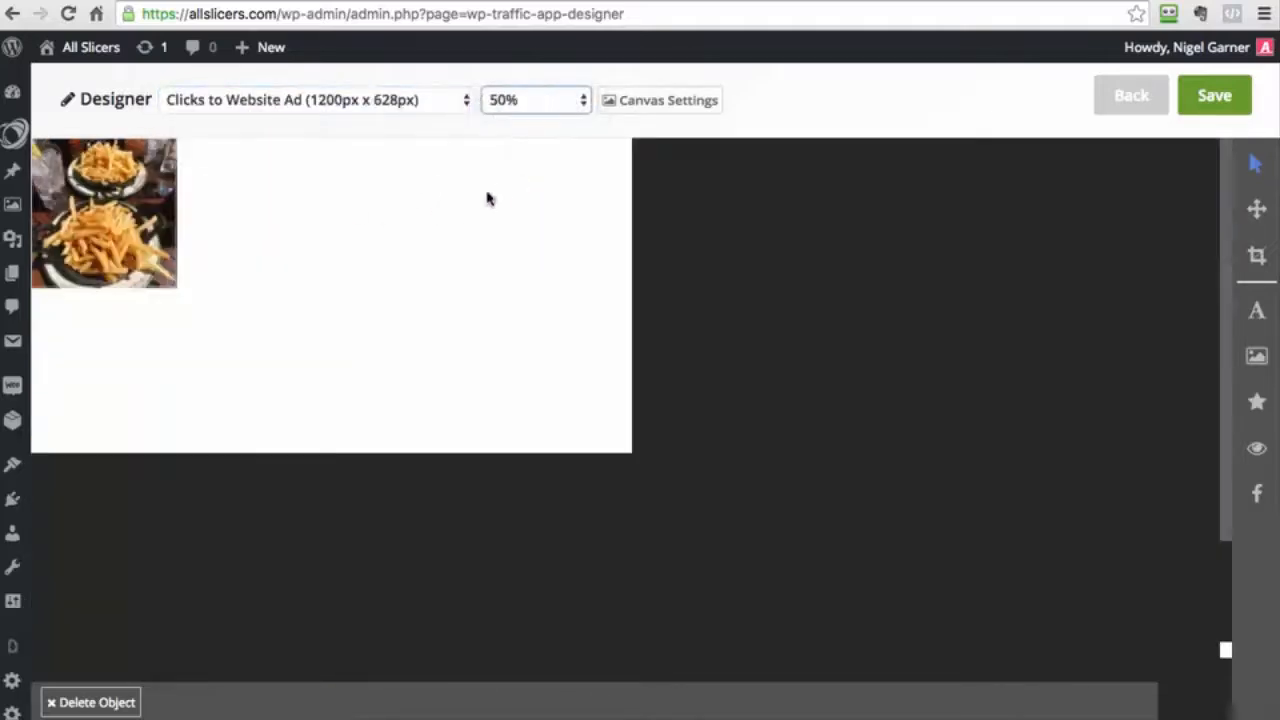
{"action": "left_click", "coordinate": [503, 100]}
{"action": "left_click", "coordinate": [545, 79]}
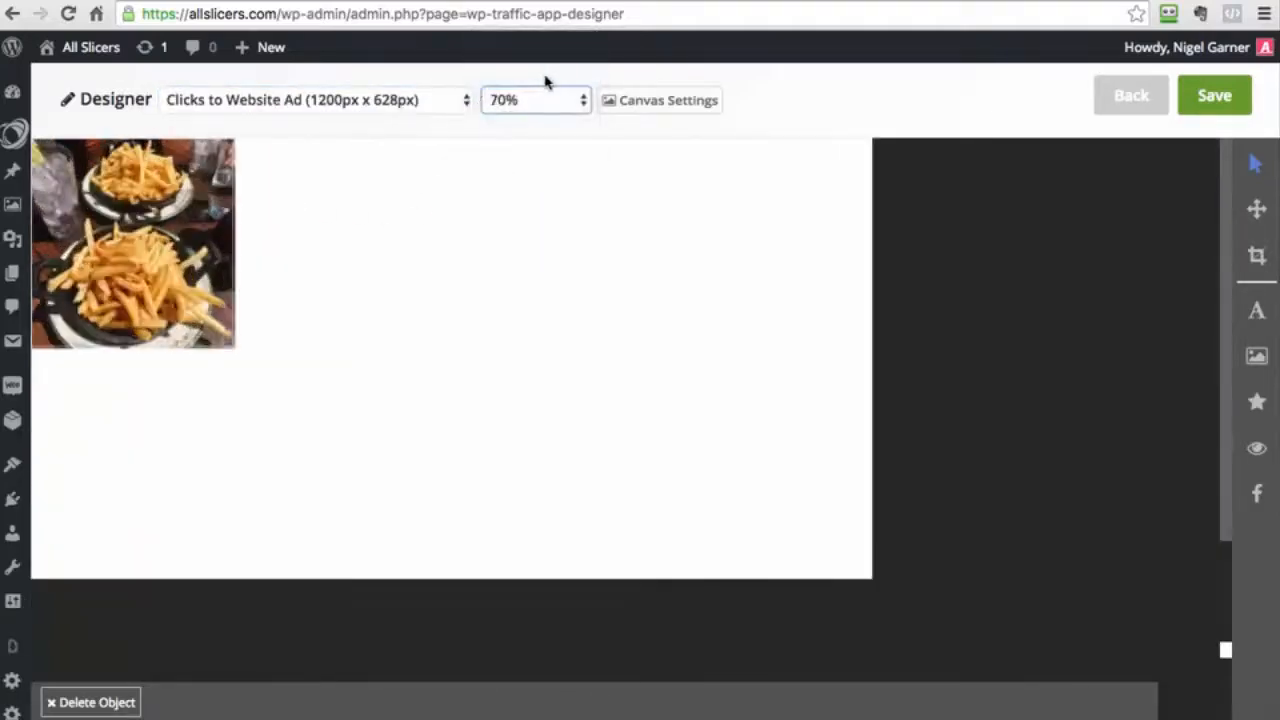
{"action": "left_click_drag", "start_coordinate": [199, 228], "coordinate": [506, 302]}
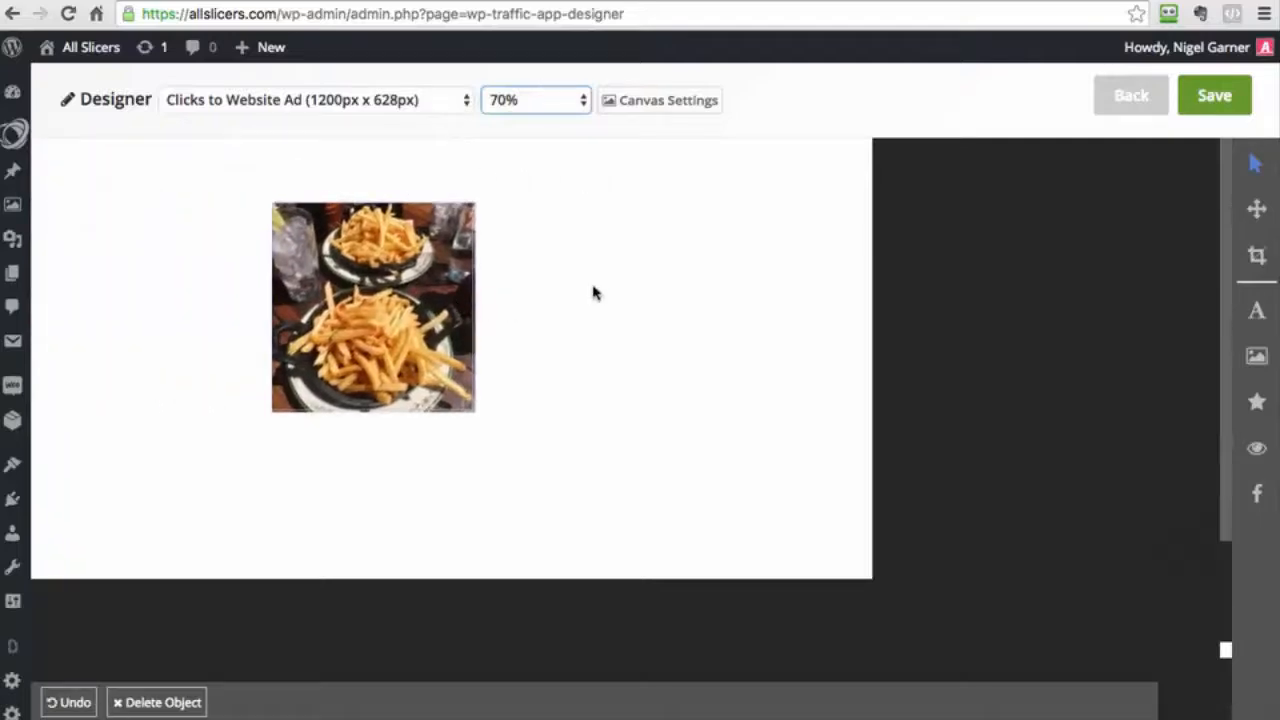
- Give the canvas a pale pink background and a slightly thicker red stroke
{"action": "left_click", "coordinate": [650, 99]}
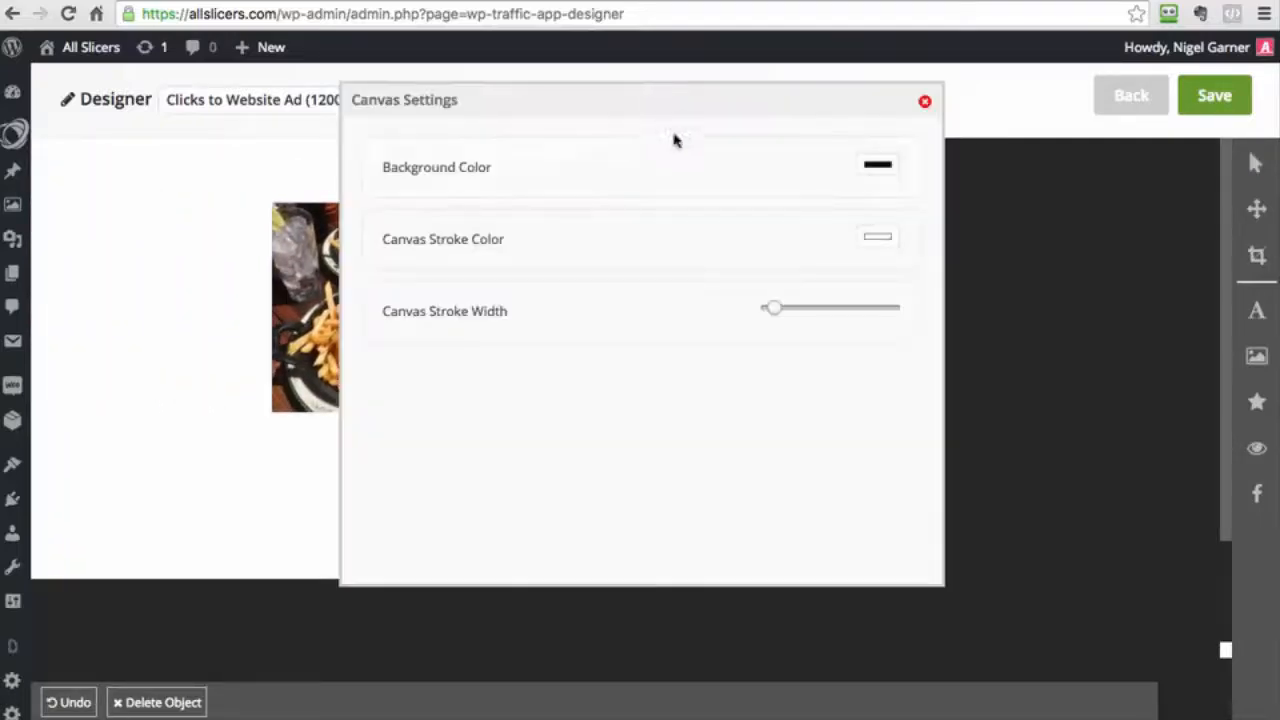
{"action": "left_click", "coordinate": [872, 165]}
{"action": "left_click_drag", "start_coordinate": [748, 468], "coordinate": [731, 446]}
{"action": "left_click", "coordinate": [737, 358]}
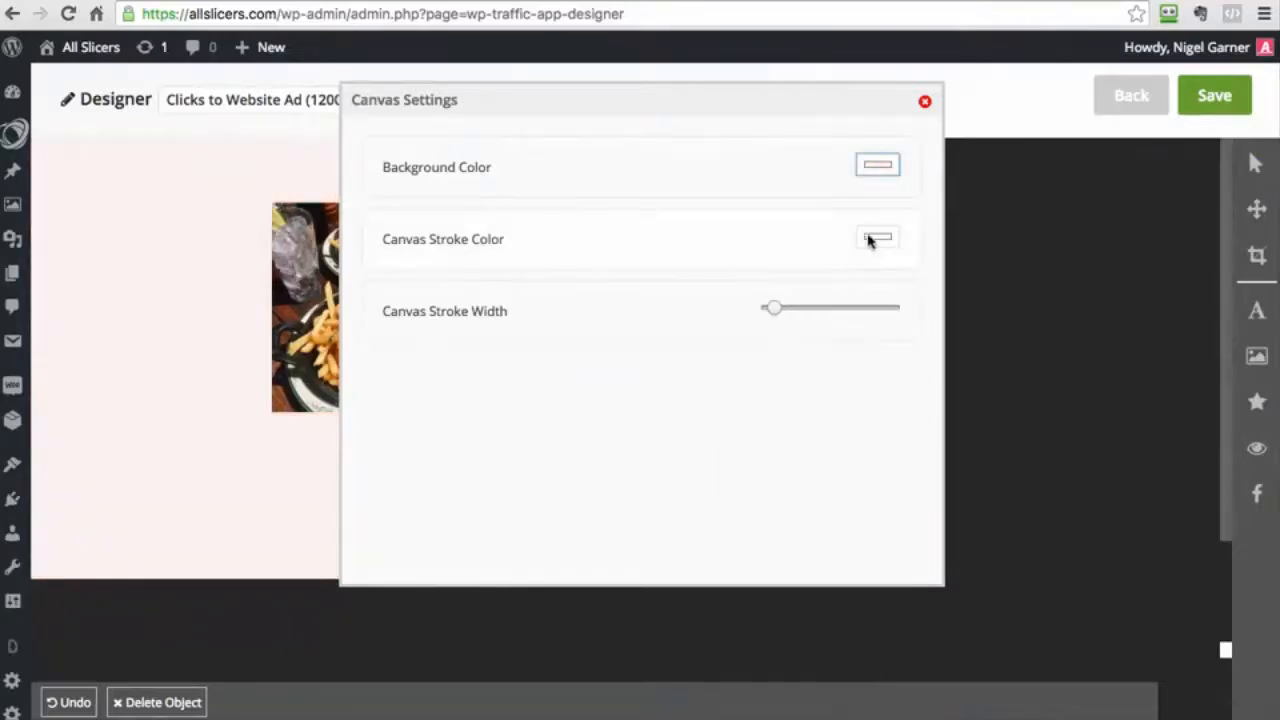
{"action": "left_click", "coordinate": [877, 237]}
{"action": "left_click", "coordinate": [807, 455]}
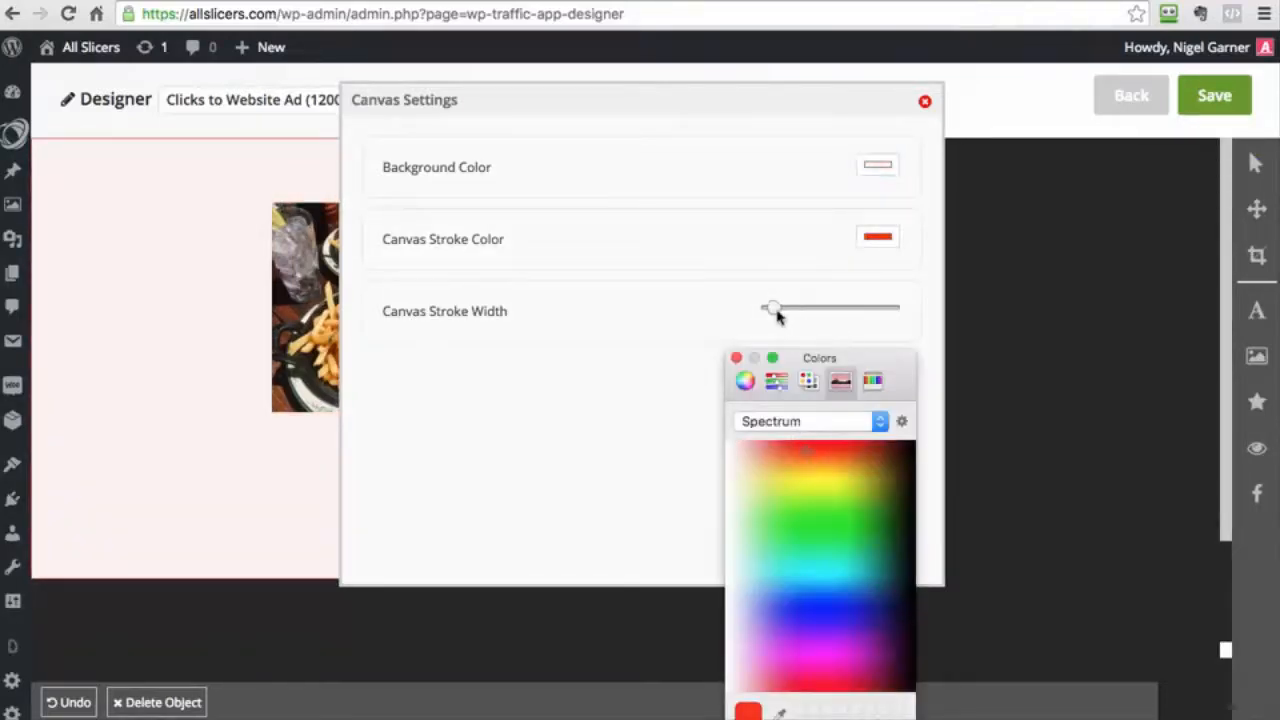
{"action": "mouse_move", "coordinate": [770, 306]}
{"action": "left_mouse_down"}
{"action": "mouse_move", "coordinate": [794, 314]}
{"action": "mouse_move", "coordinate": [777, 306]}
{"action": "left_mouse_up"}
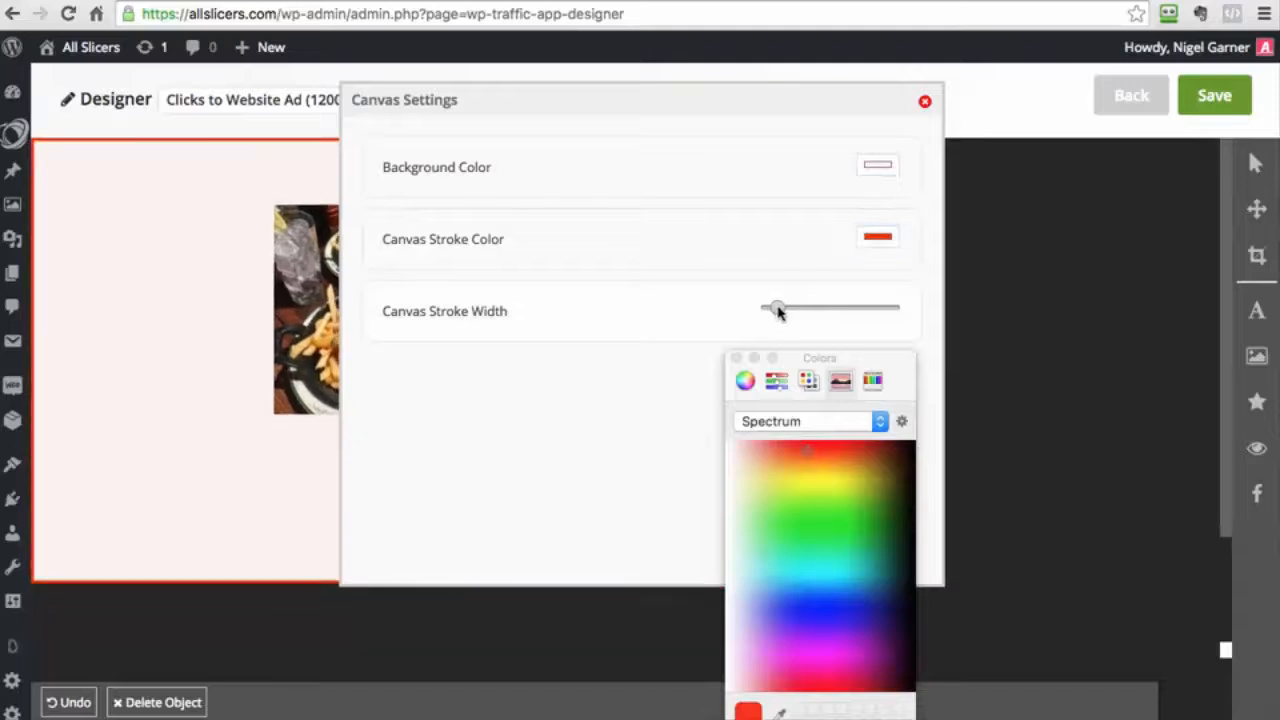
- Change the canvas background colour to a pale cream yellow and close the canvas settings
{"action": "left_click", "coordinate": [873, 168]}
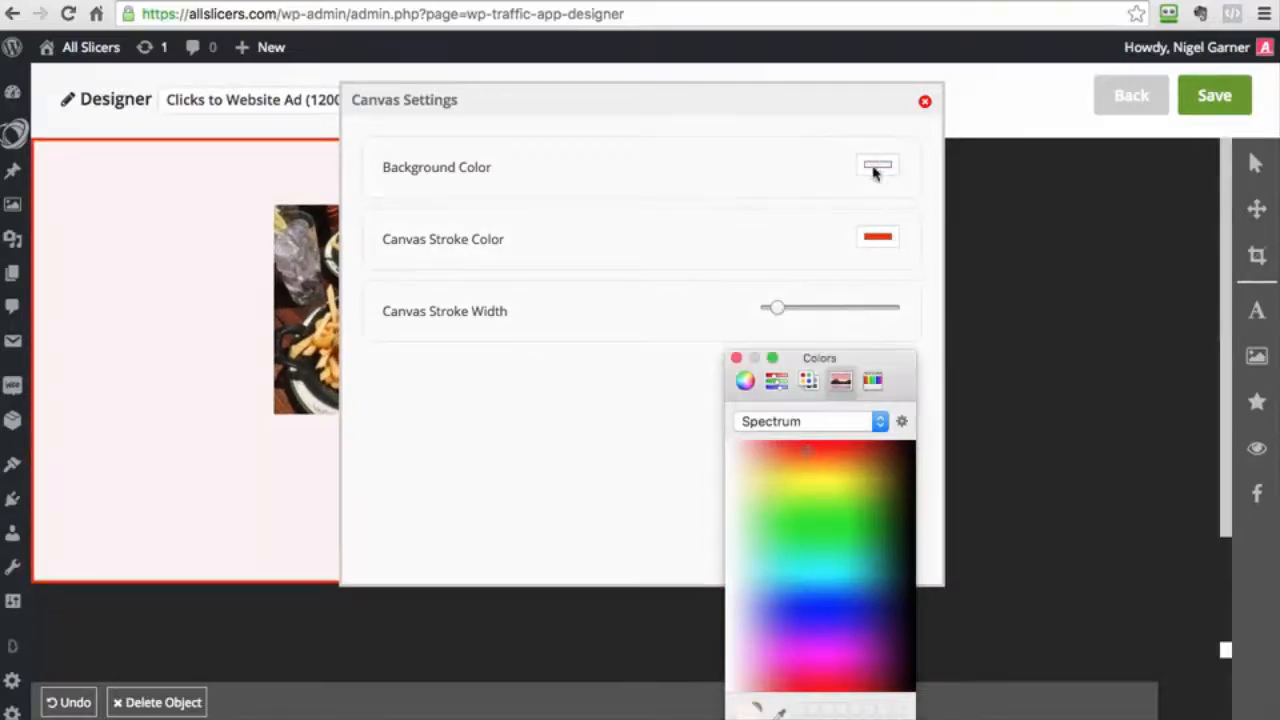
{"action": "left_click", "coordinate": [785, 484]}
{"action": "left_click_drag", "start_coordinate": [752, 484], "coordinate": [737, 484]}
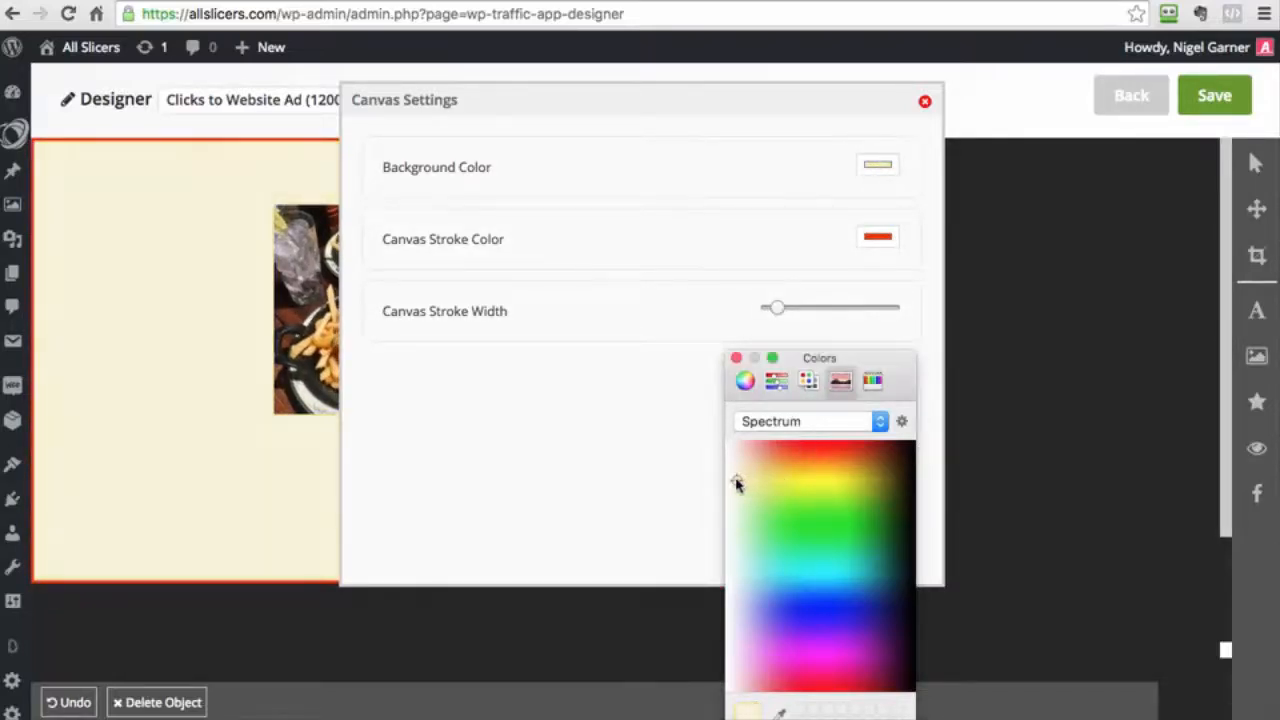
{"action": "left_click", "coordinate": [736, 358]}
{"action": "left_click", "coordinate": [925, 101]}
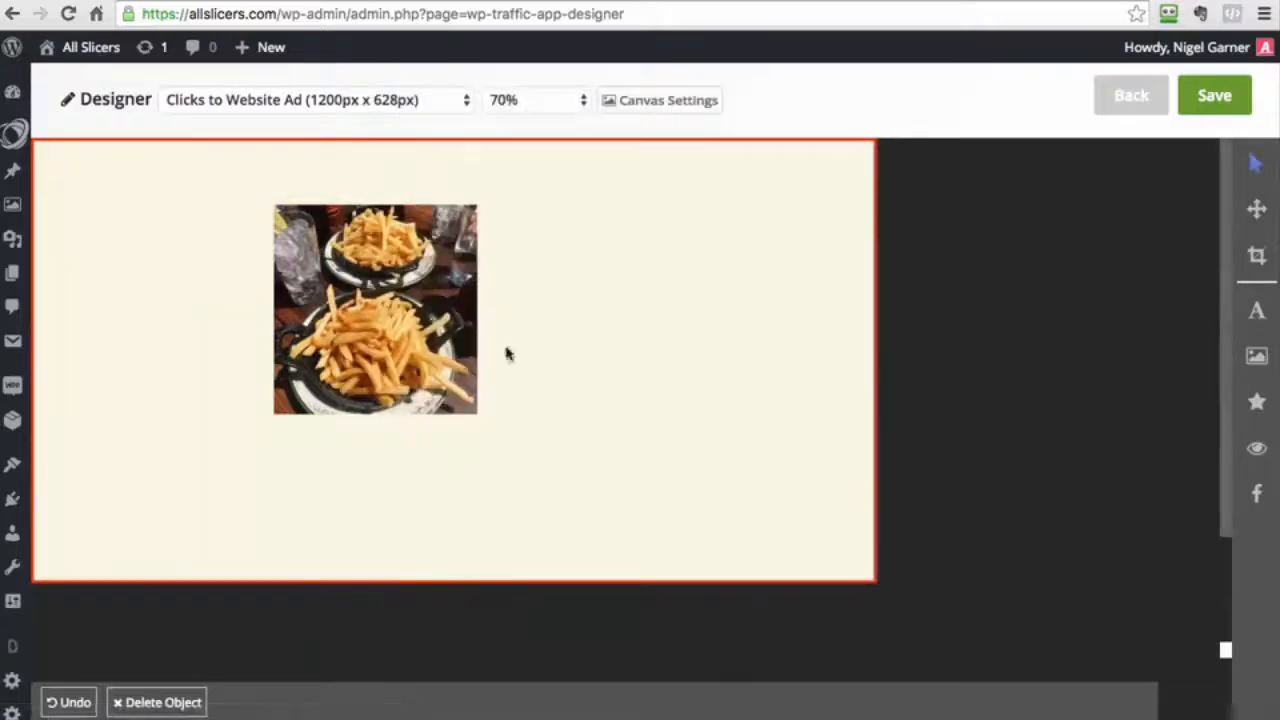
- Reposition the fries image in the upper left part of the canvas, leaving room for text beside it
{"action": "left_click_drag", "start_coordinate": [430, 322], "coordinate": [721, 313]}
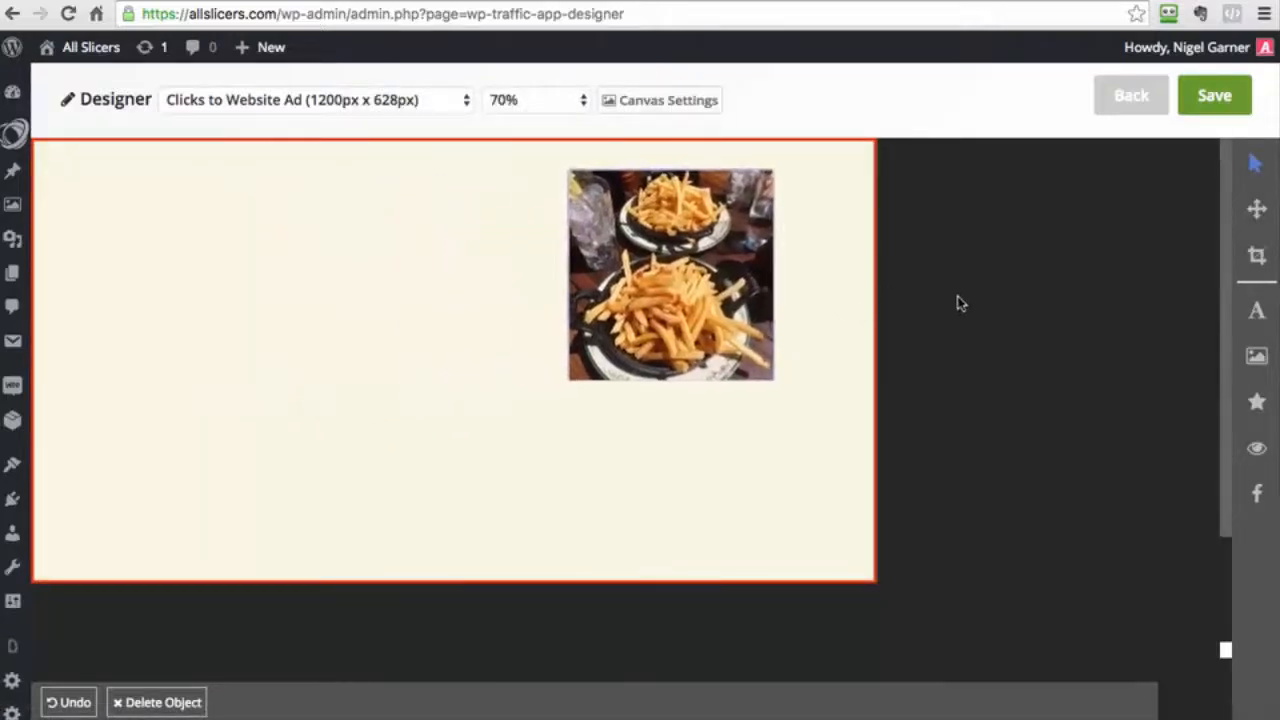
{"action": "left_click_drag", "start_coordinate": [692, 360], "coordinate": [606, 340]}
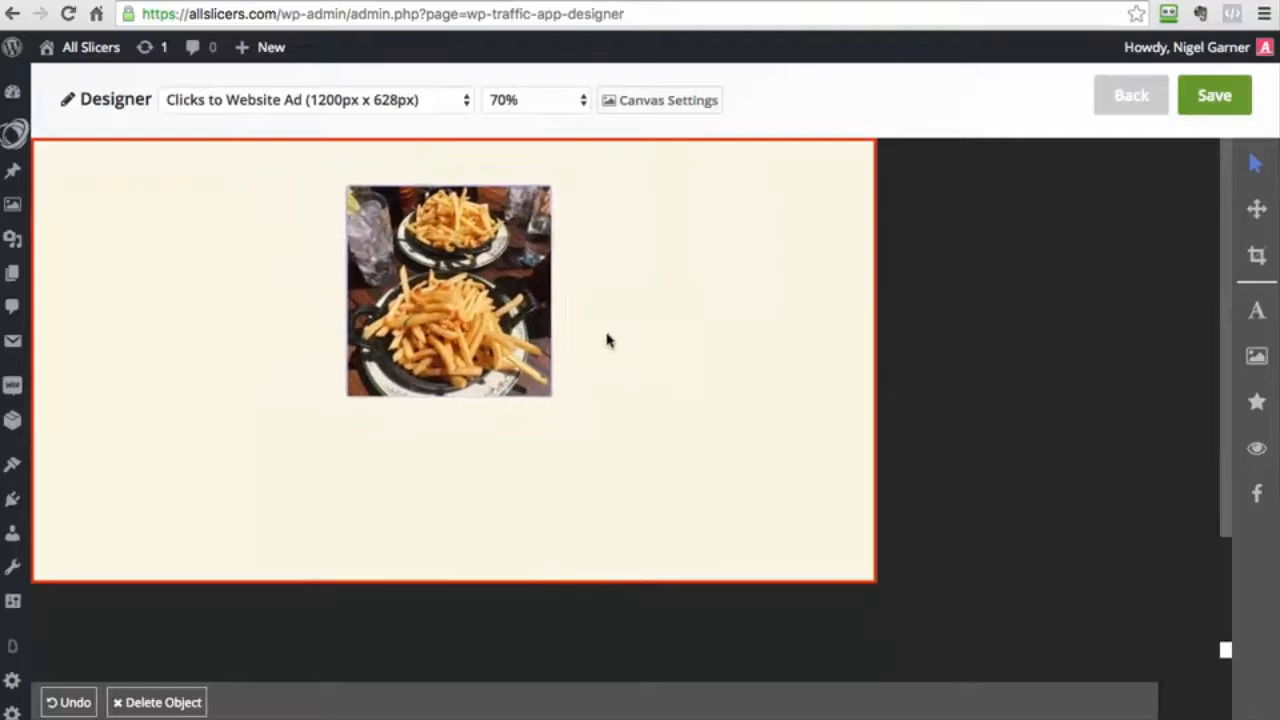
{"action": "left_click_drag", "start_coordinate": [546, 384], "coordinate": [366, 360]}
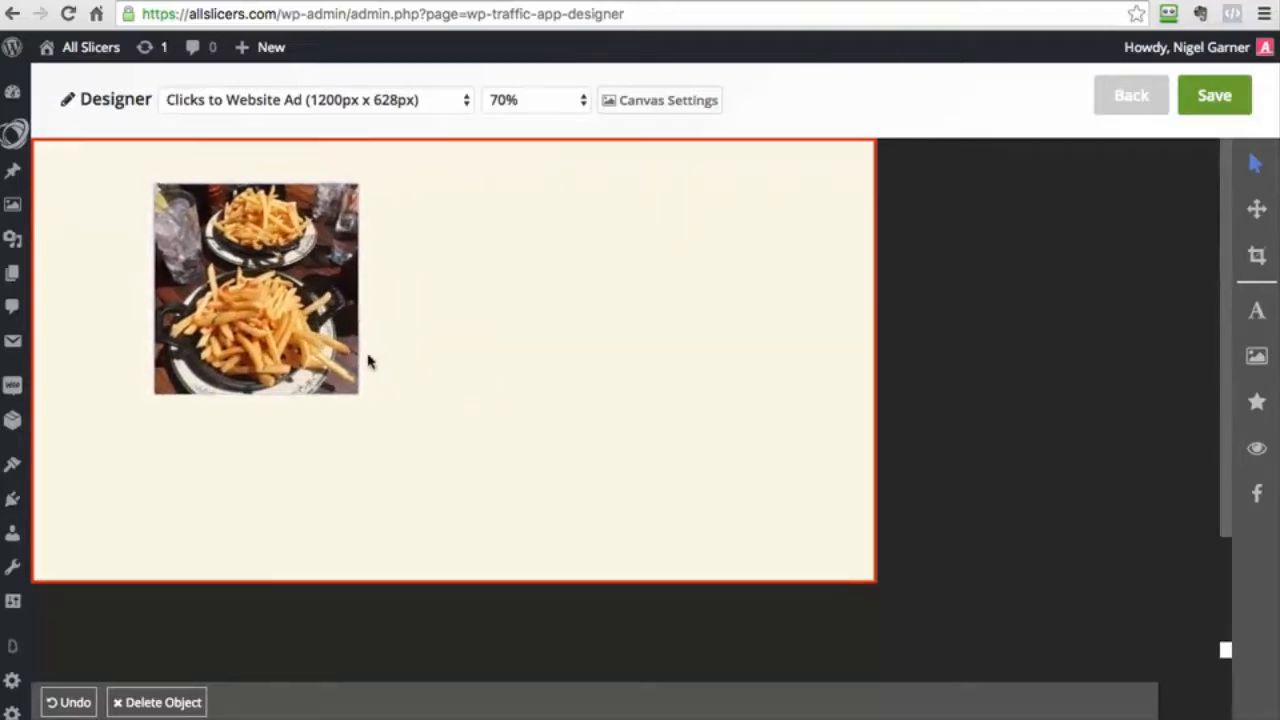
- Add the text "These Look Amazing! Don't You Want Them Now?" and place it to the right of the fries image
{"action": "left_click", "coordinate": [1256, 310]}
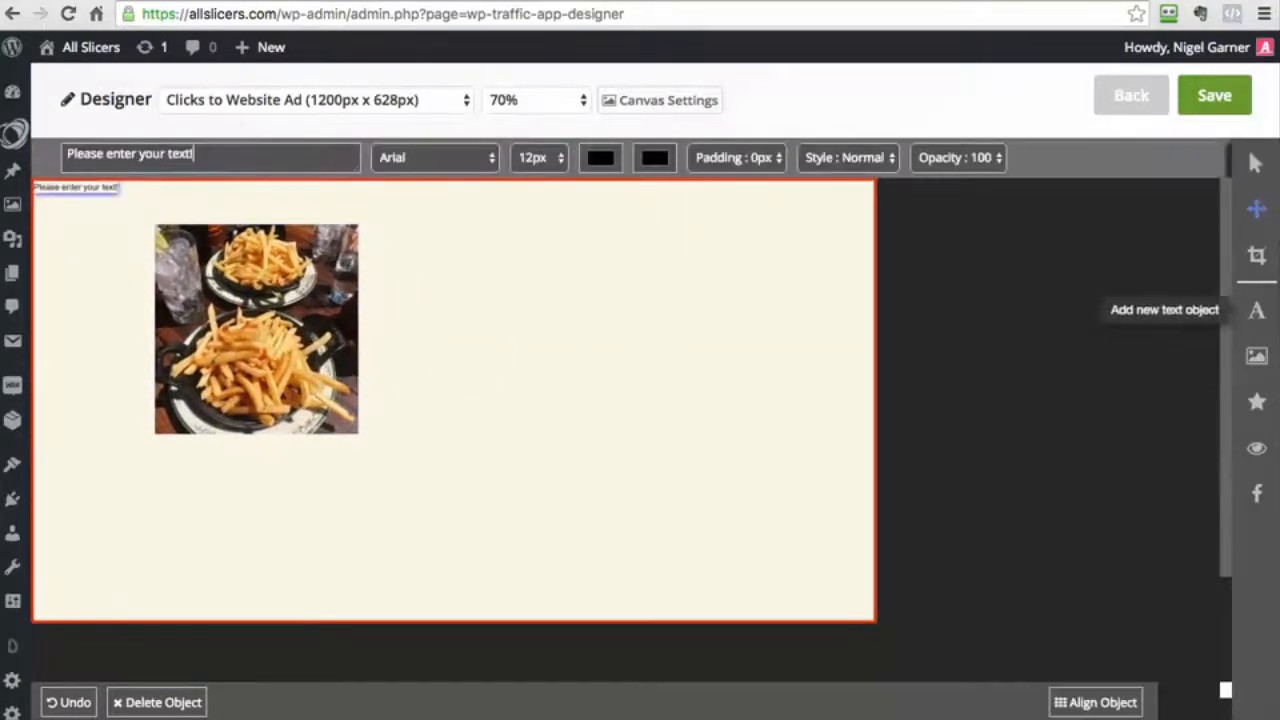
{"action": "triple_click", "coordinate": [203, 163]}
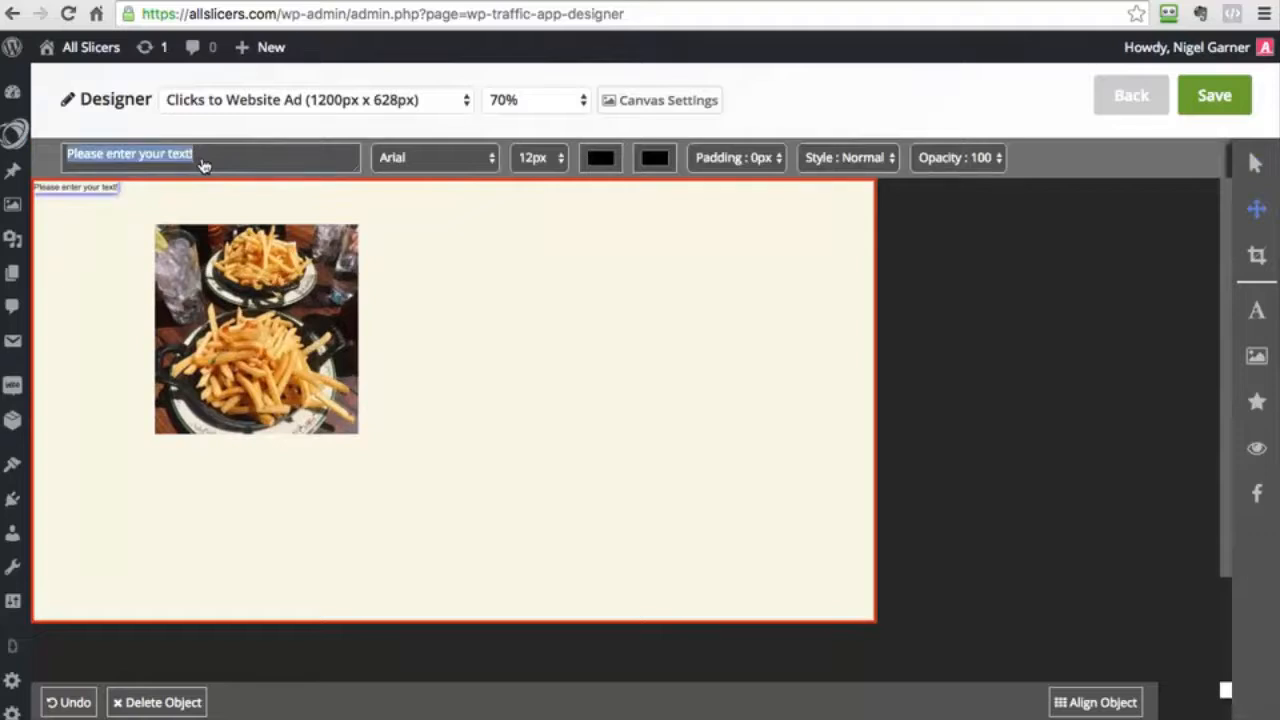
{"action": "type", "text": "Th"}
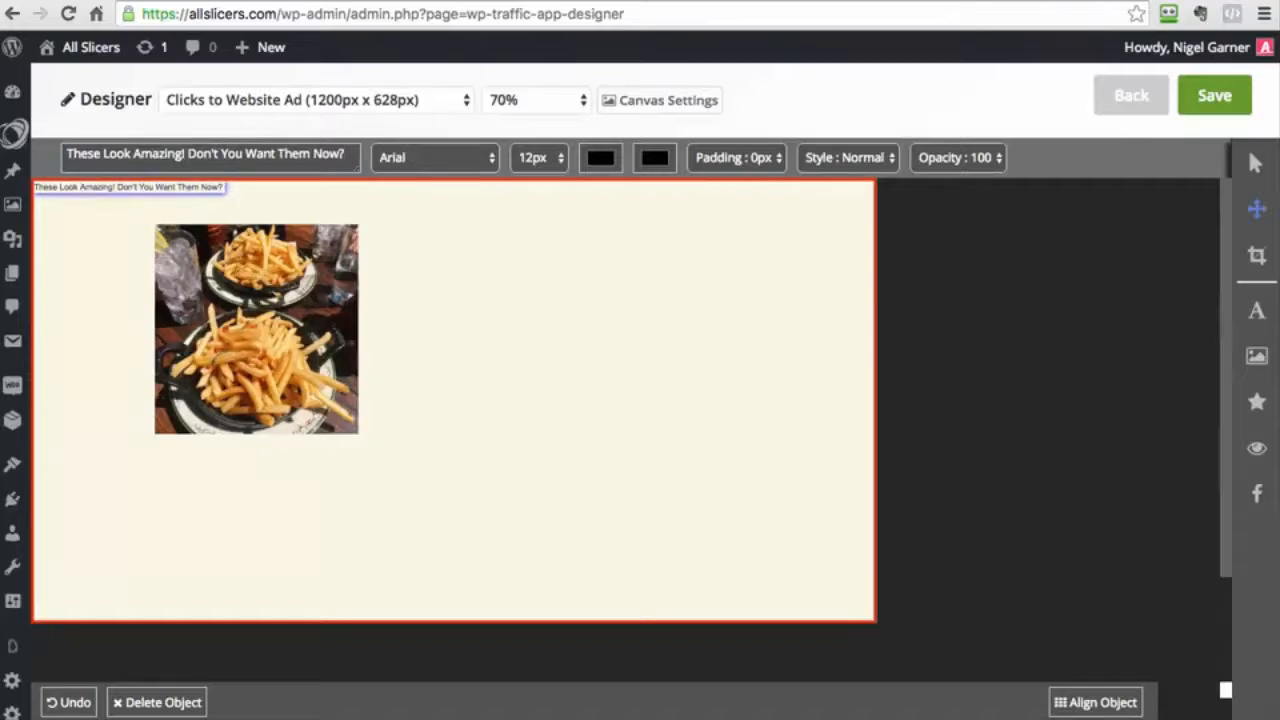
{"action": "left_click_drag", "start_coordinate": [130, 187], "coordinate": [567, 283]}
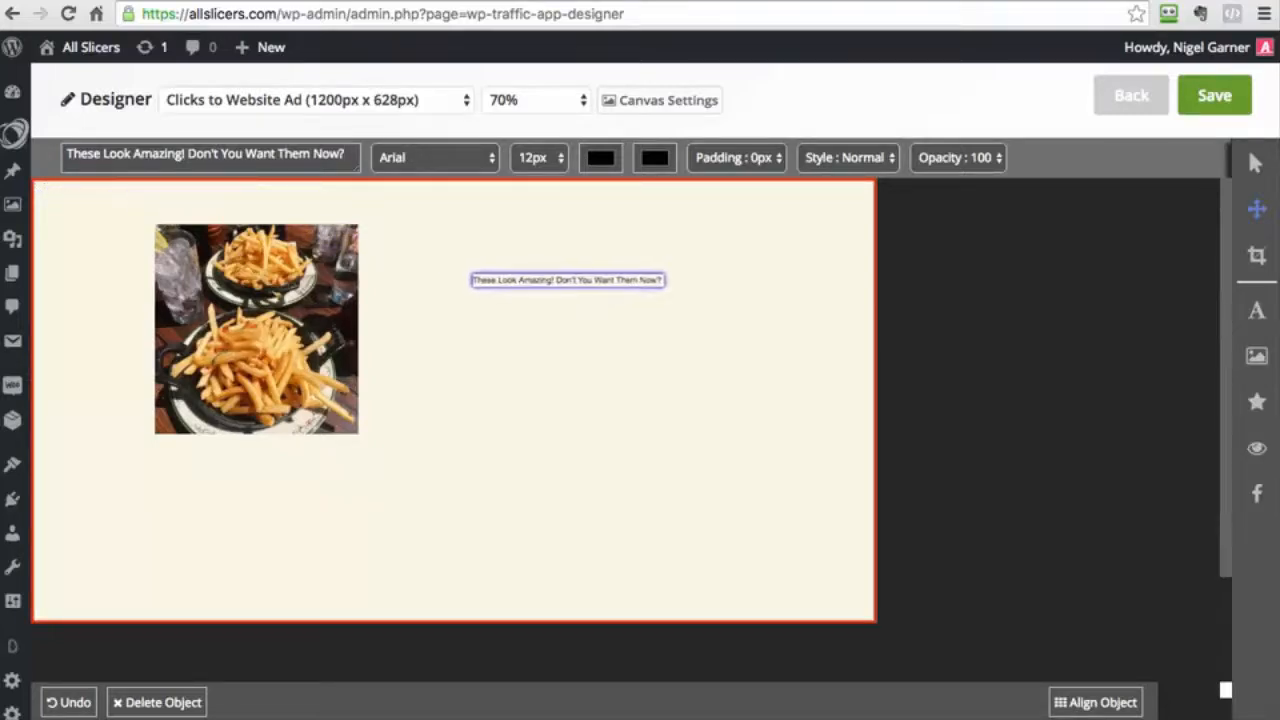
- Set the headline text's font to Roboto and its size to 36px
{"action": "left_click", "coordinate": [446, 164]}
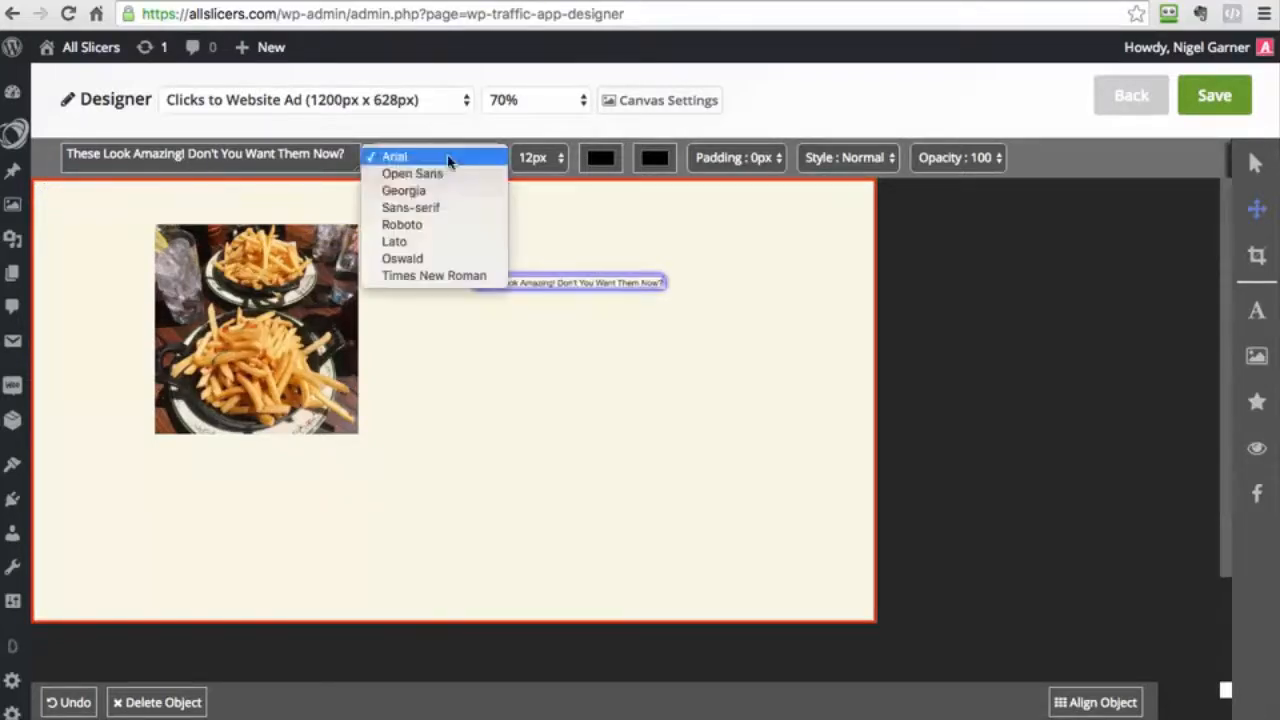
{"action": "left_click", "coordinate": [418, 226]}
{"action": "left_click", "coordinate": [537, 158]}
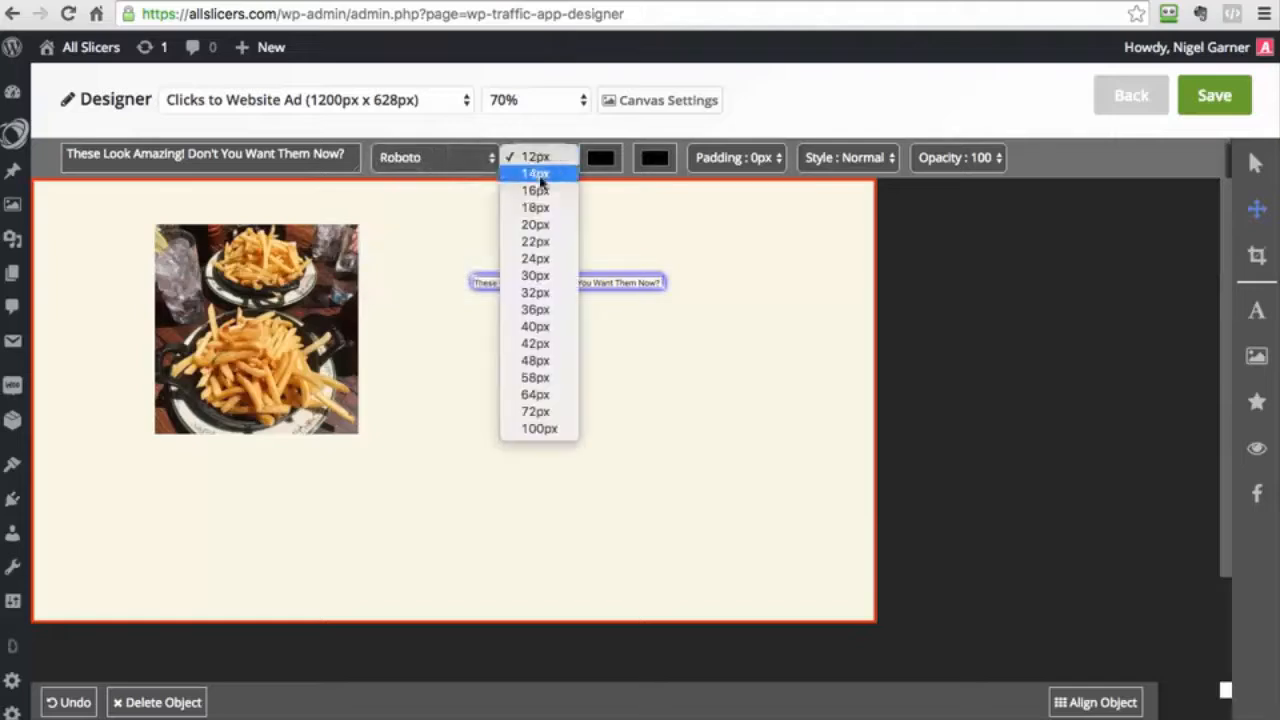
{"action": "left_click", "coordinate": [546, 313]}
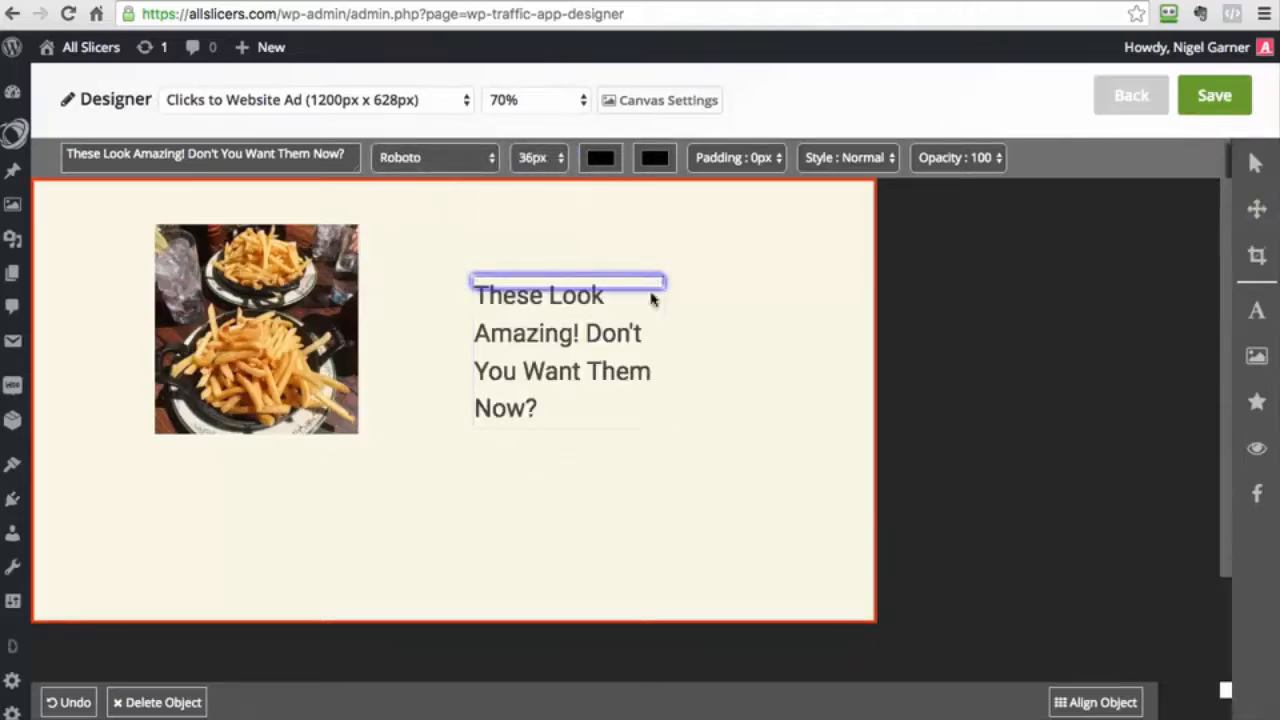
- Enlarge the headline's text box so the text fits on two lines and shift the box closer to the fries image
{"action": "left_click", "coordinate": [1259, 260]}
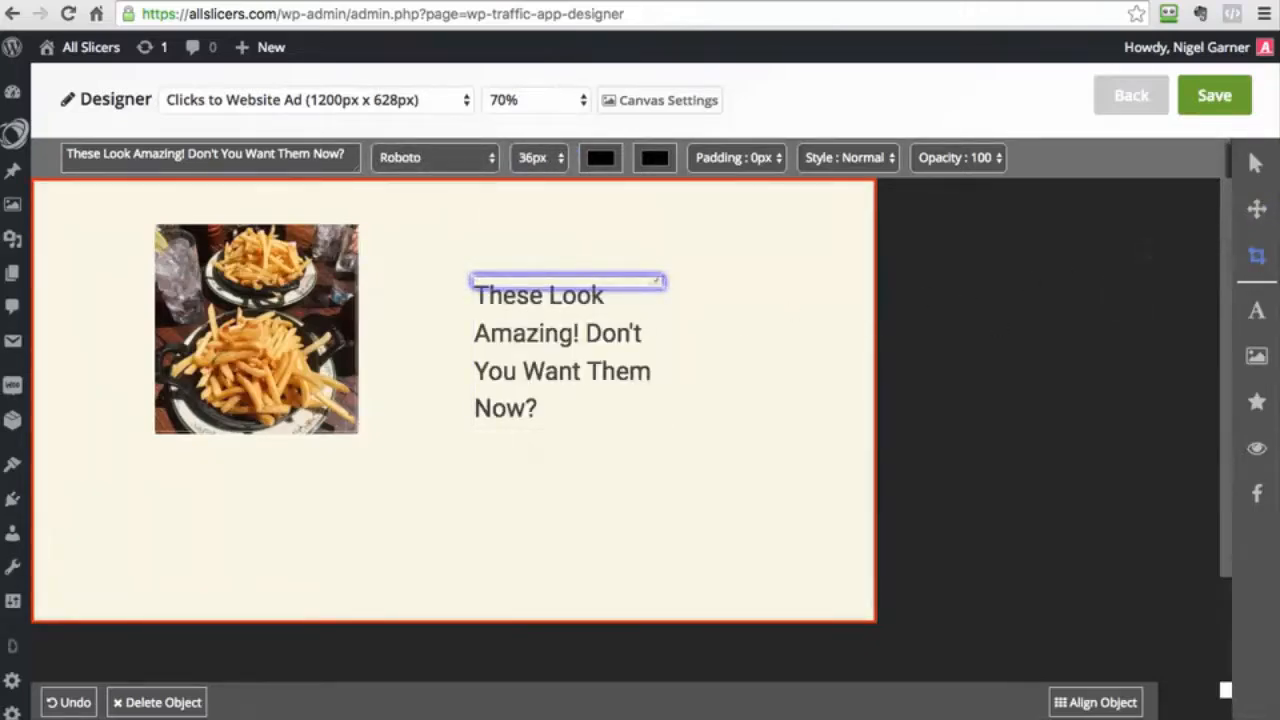
{"action": "left_click_drag", "start_coordinate": [665, 287], "coordinate": [840, 380]}
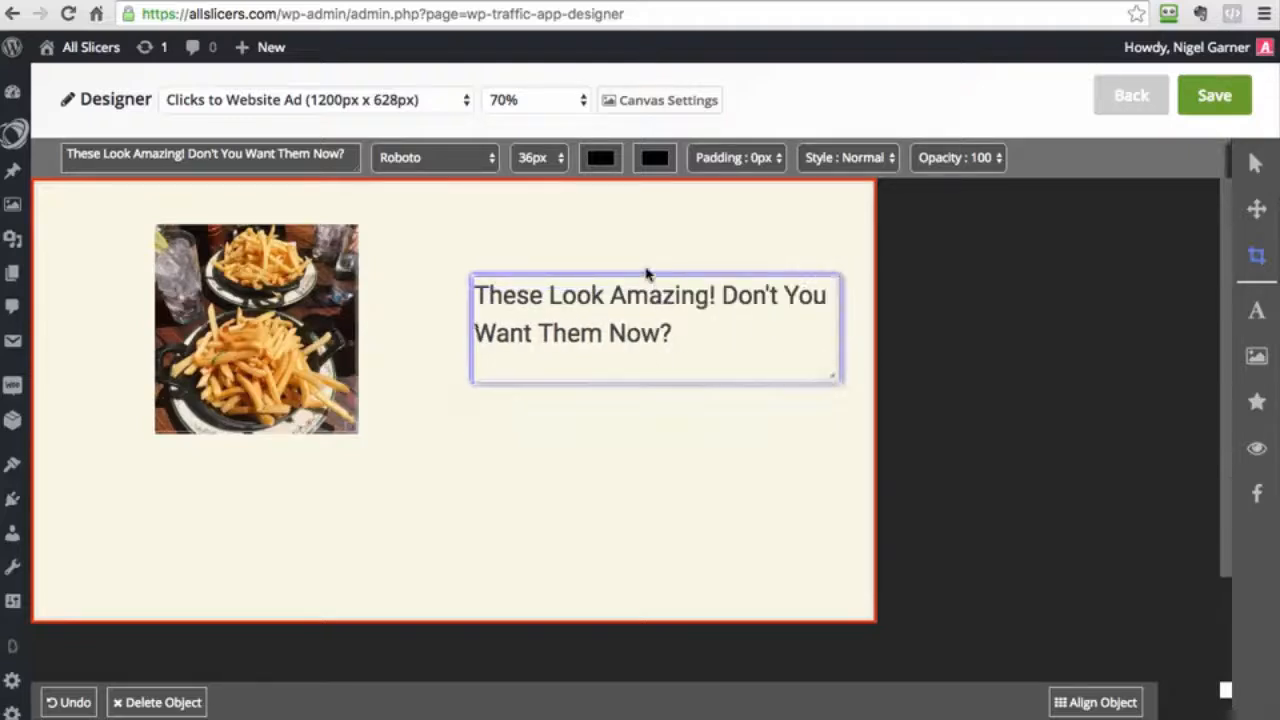
{"action": "left_click_drag", "start_coordinate": [646, 278], "coordinate": [756, 327]}
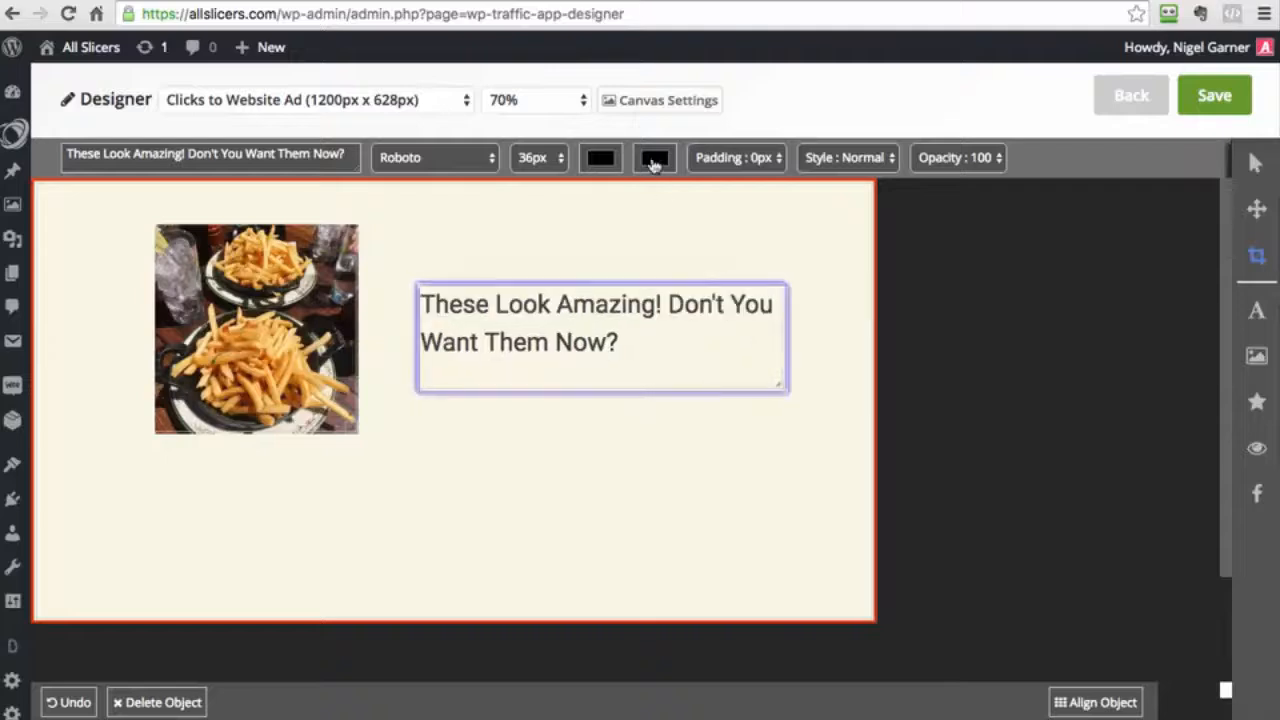
- Try red for the headline text, then set its colour to blue
{"action": "left_click", "coordinate": [600, 161]}
{"action": "left_click", "coordinate": [790, 450]}
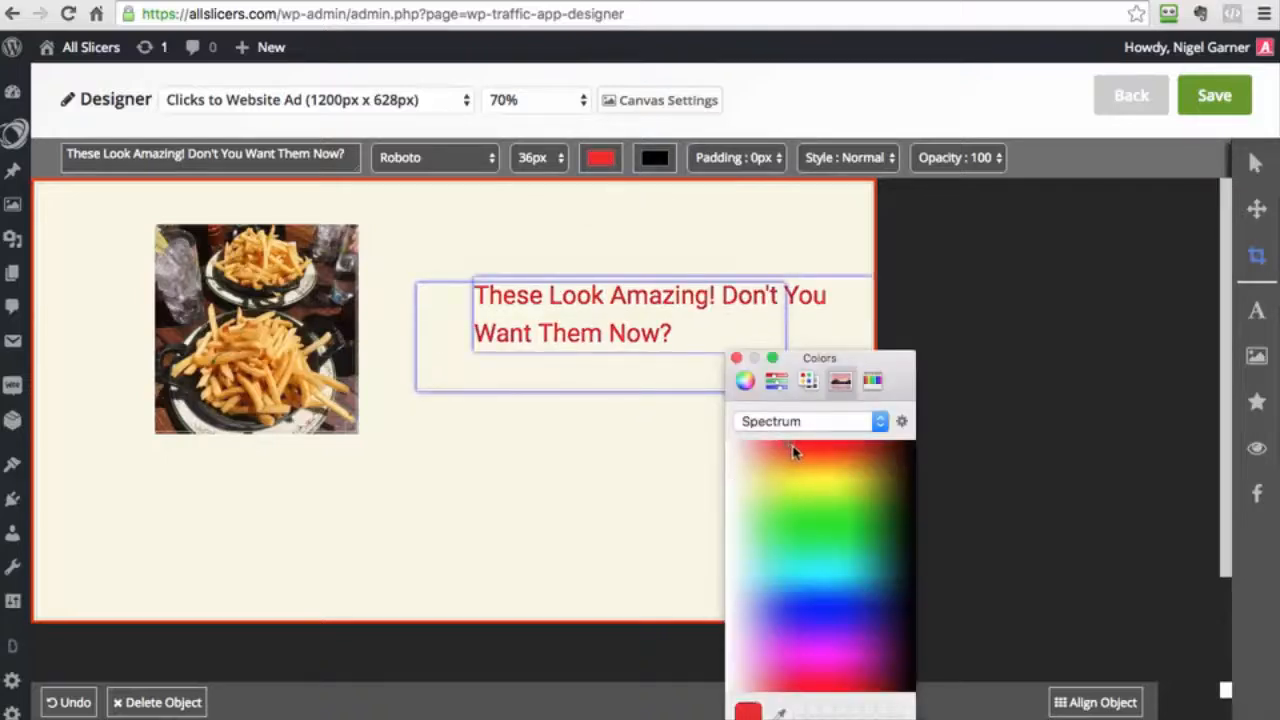
{"action": "left_click", "coordinate": [817, 502]}
{"action": "left_click", "coordinate": [843, 620]}
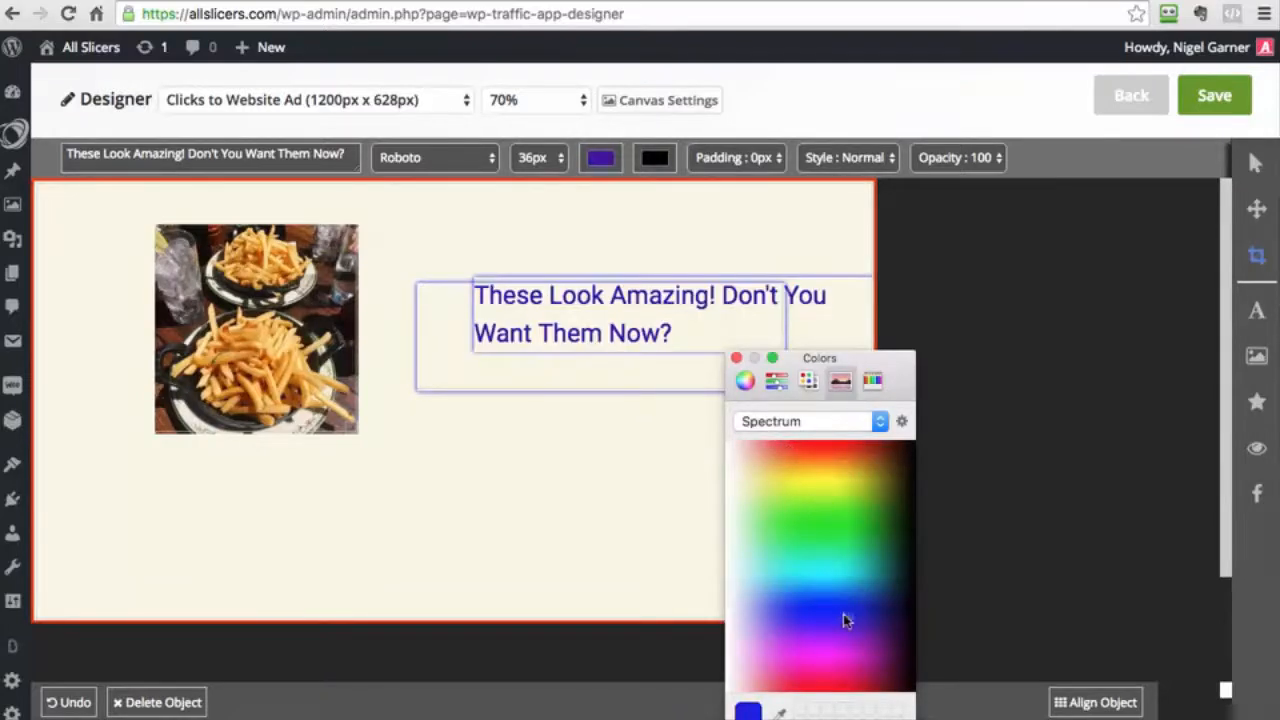
{"action": "left_click", "coordinate": [735, 358]}
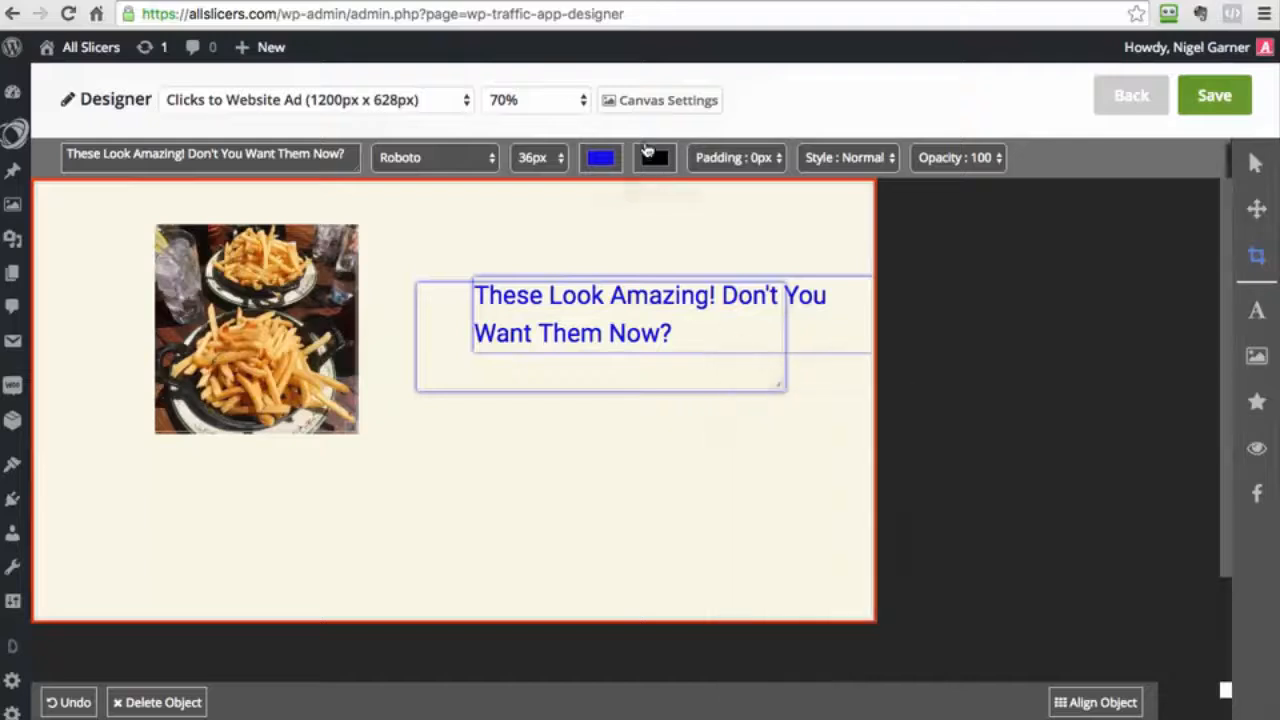
- Set the headline text's background colour to white
{"action": "left_click", "coordinate": [655, 158]}
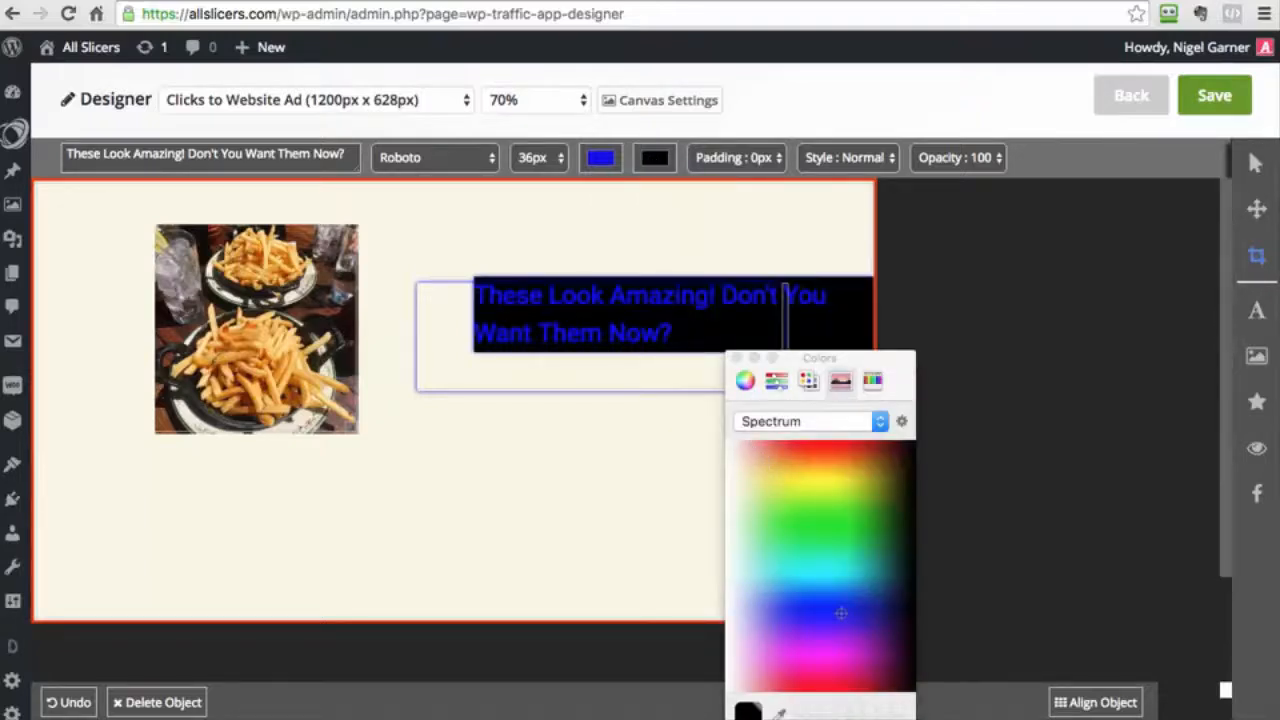
{"action": "left_click", "coordinate": [730, 451]}
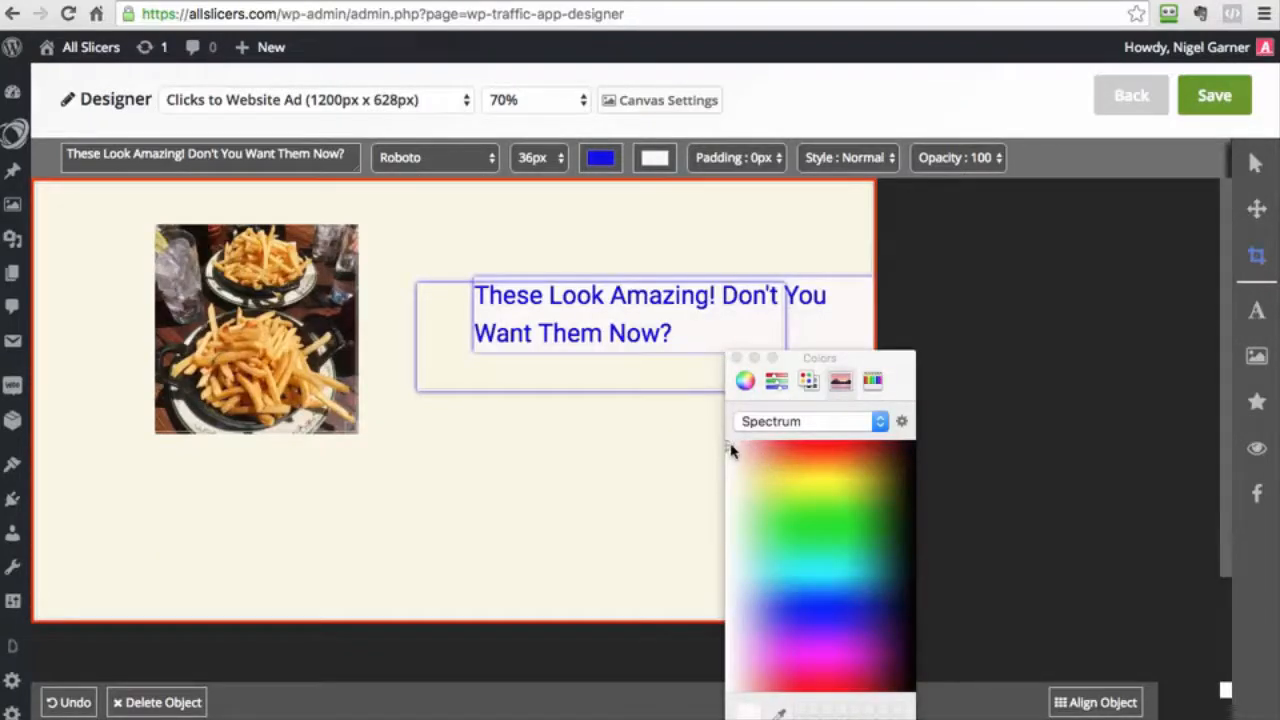
{"action": "left_click", "coordinate": [735, 358]}
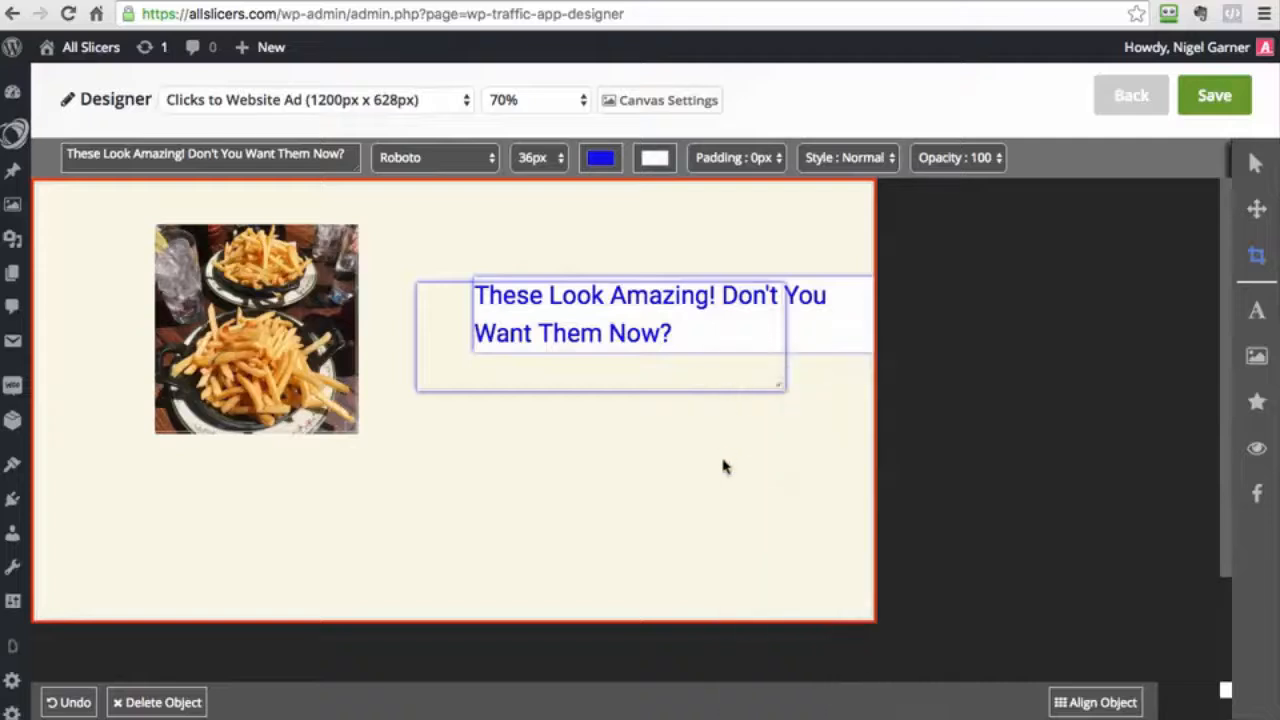
- Try the Italic style on the headline text and settle on Bold
{"action": "left_click", "coordinate": [837, 163]}
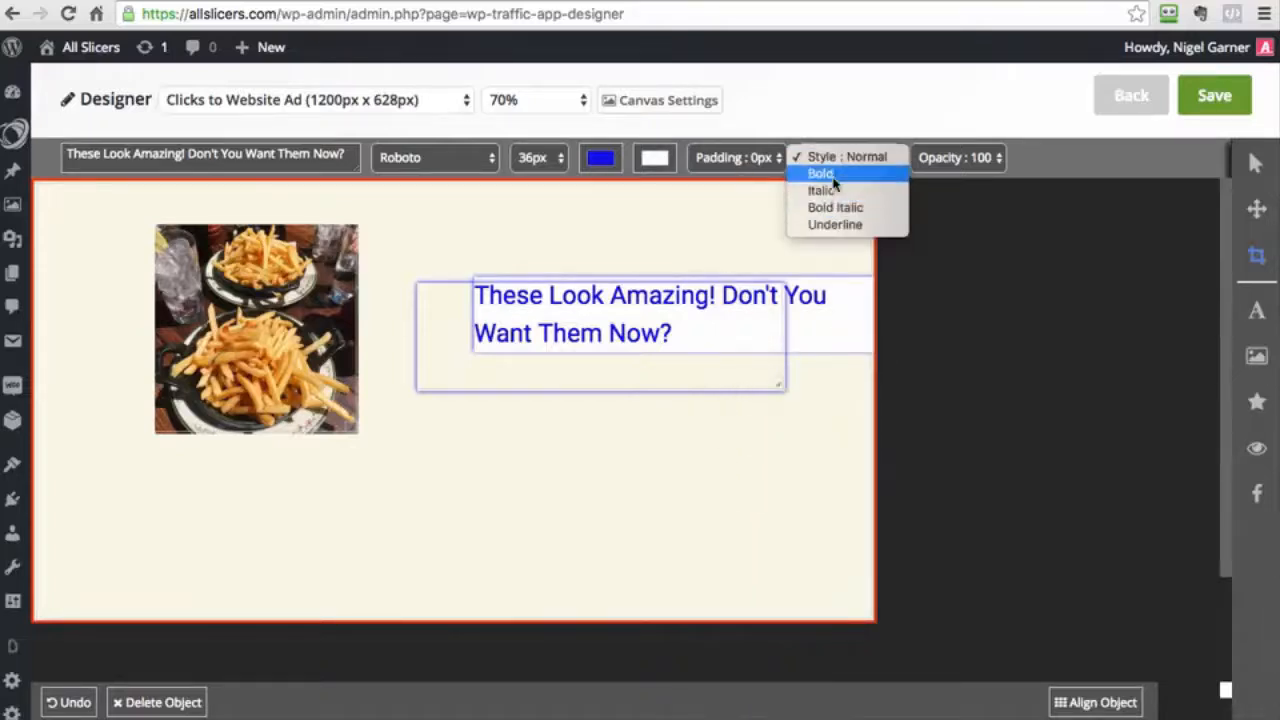
{"action": "left_click", "coordinate": [826, 173]}
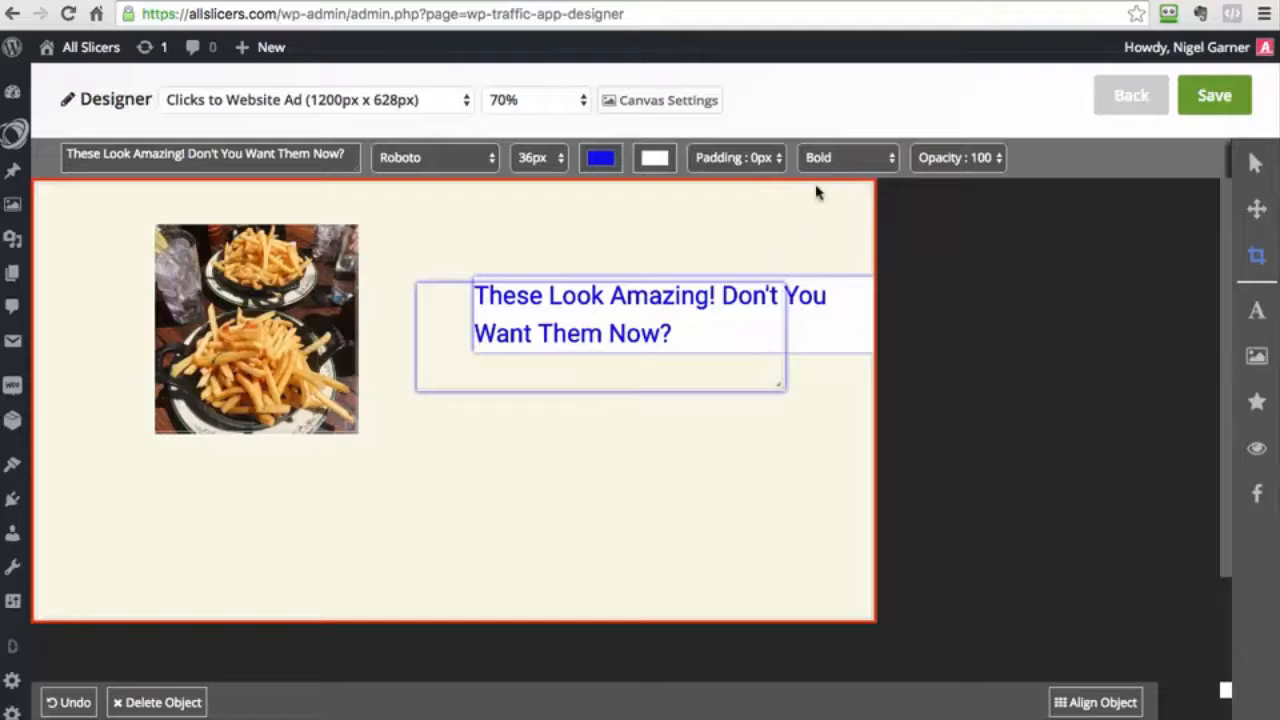
{"action": "left_click", "coordinate": [818, 158]}
{"action": "left_click", "coordinate": [818, 171]}
{"action": "left_click", "coordinate": [822, 163]}
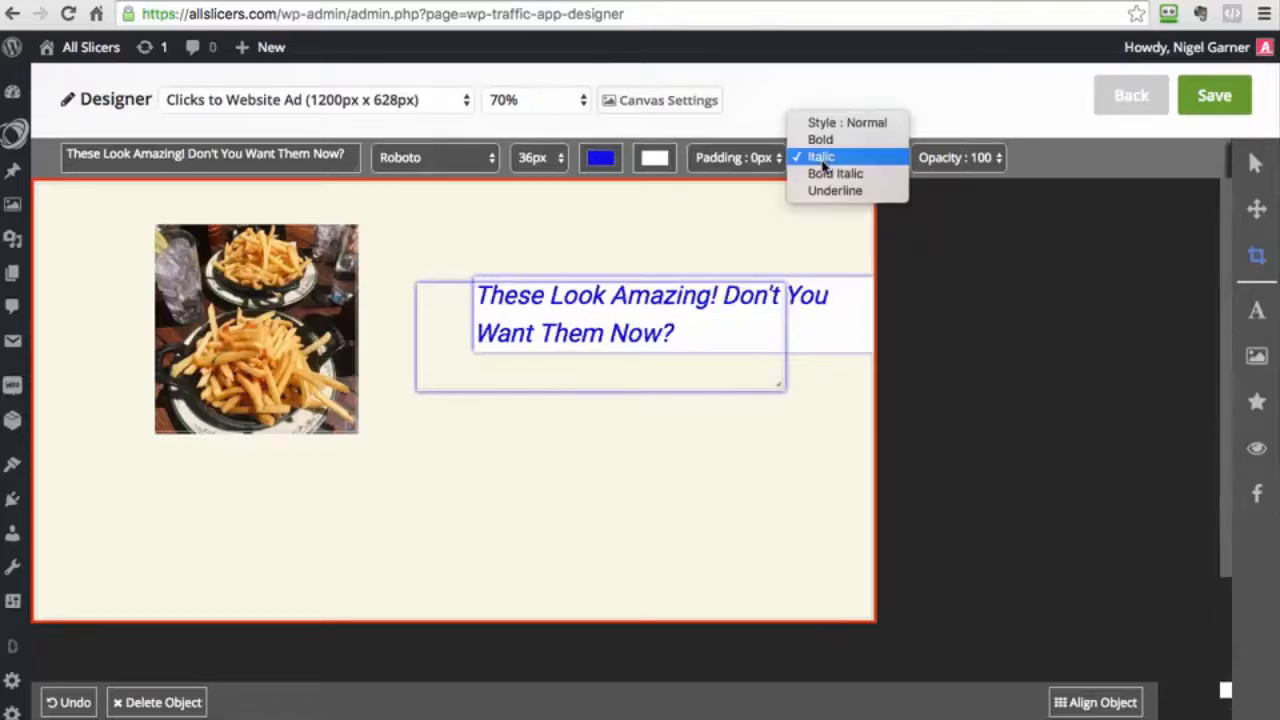
{"action": "left_click", "coordinate": [821, 139]}
- Move the fries image to the canvas's upper-left area and place the widened headline box beneath it
{"action": "left_click_drag", "start_coordinate": [678, 323], "coordinate": [800, 525]}
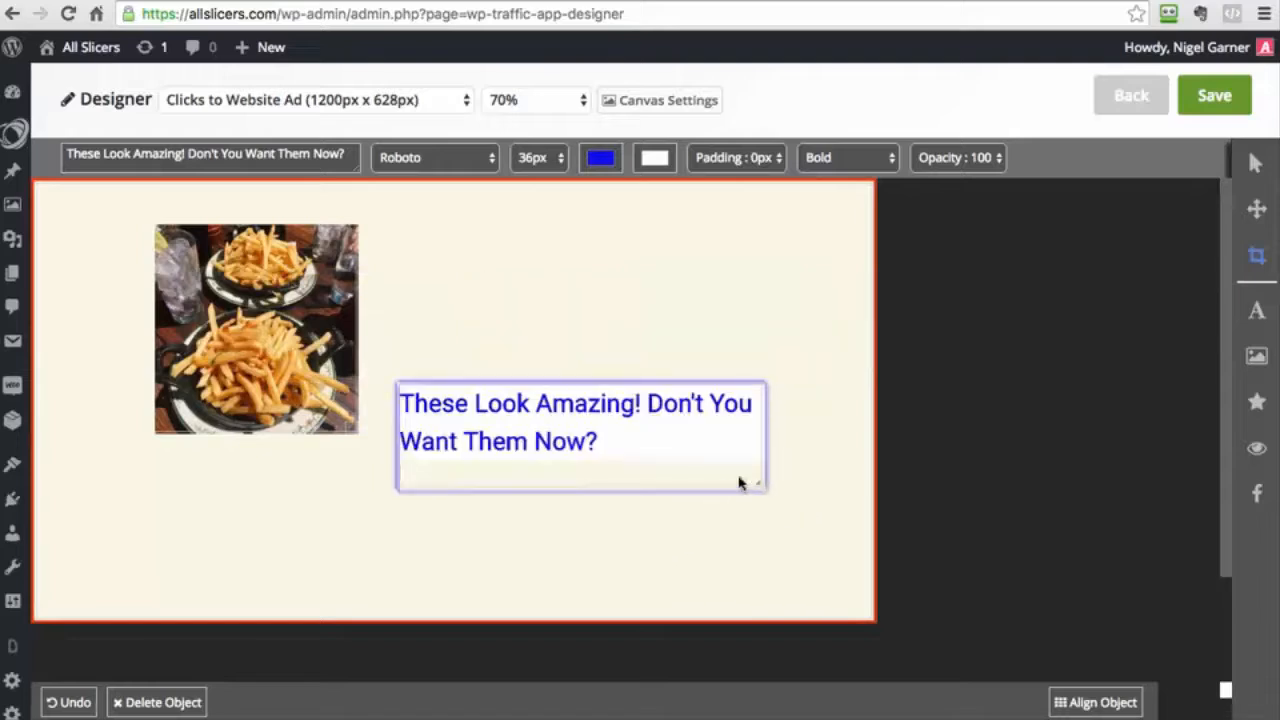
{"action": "left_click_drag", "start_coordinate": [760, 485], "coordinate": [834, 464]}
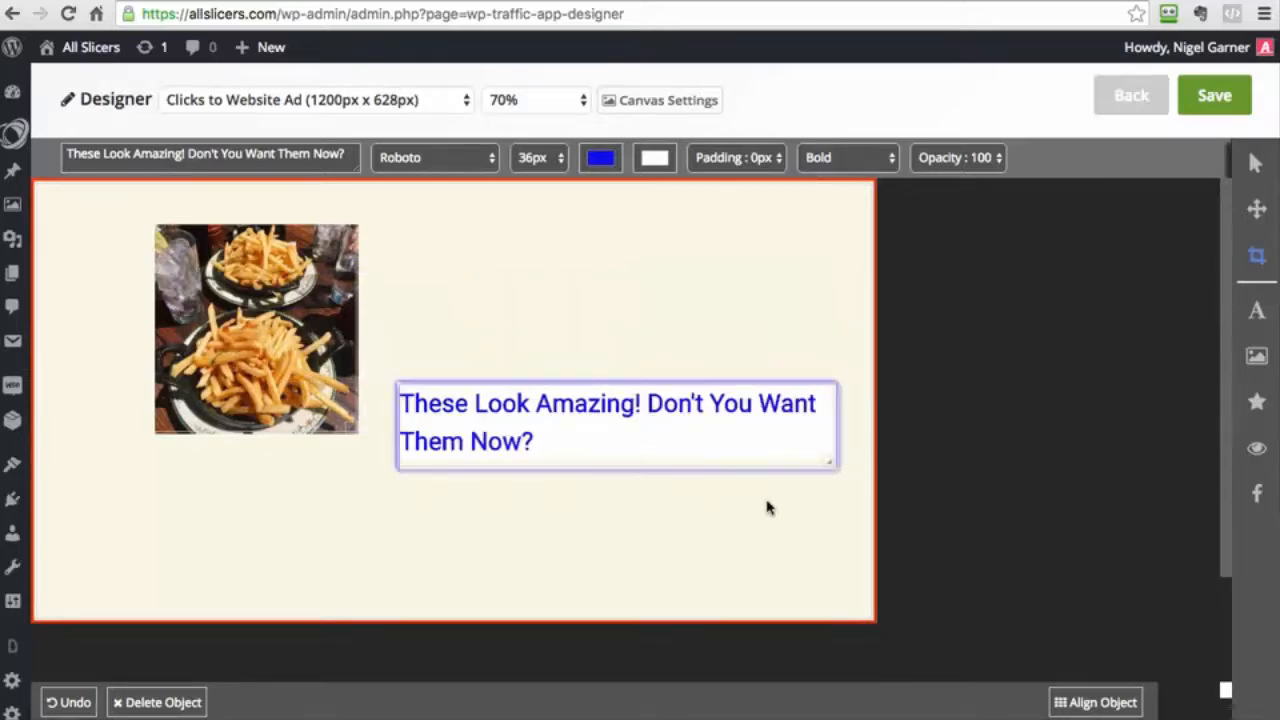
{"action": "left_click_drag", "start_coordinate": [300, 288], "coordinate": [233, 277]}
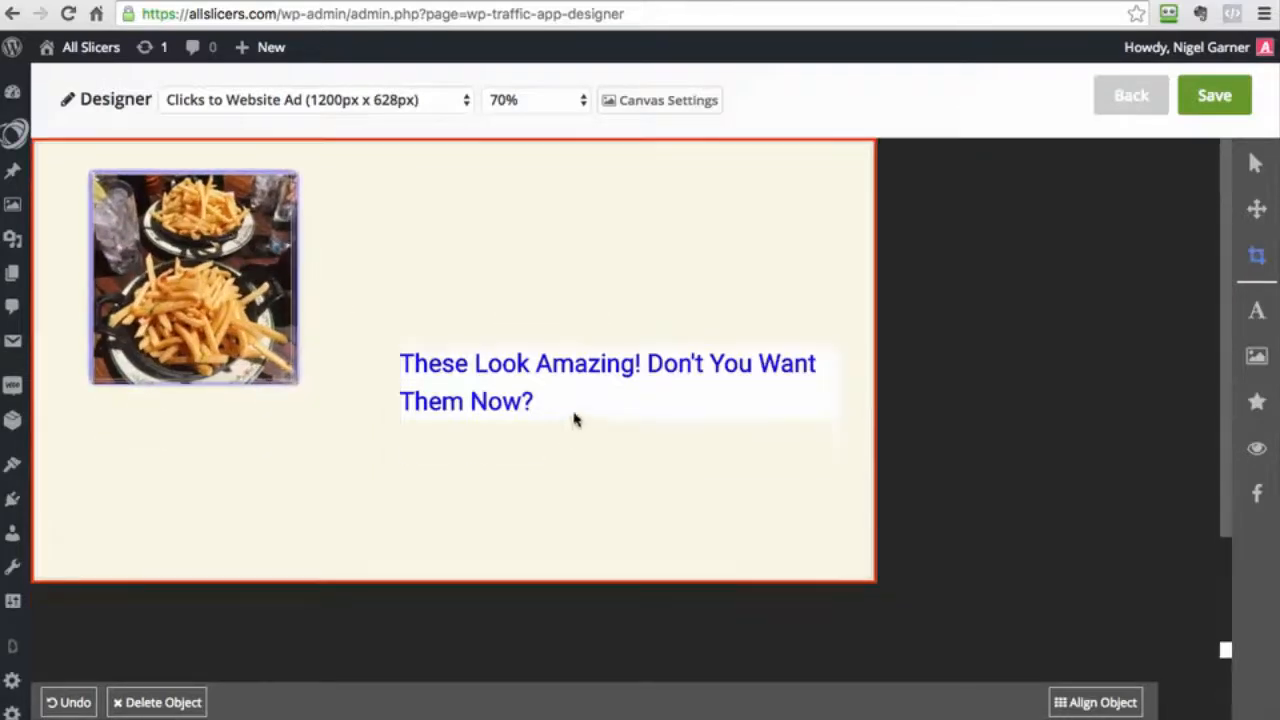
{"action": "left_click_drag", "start_coordinate": [558, 388], "coordinate": [294, 591]}
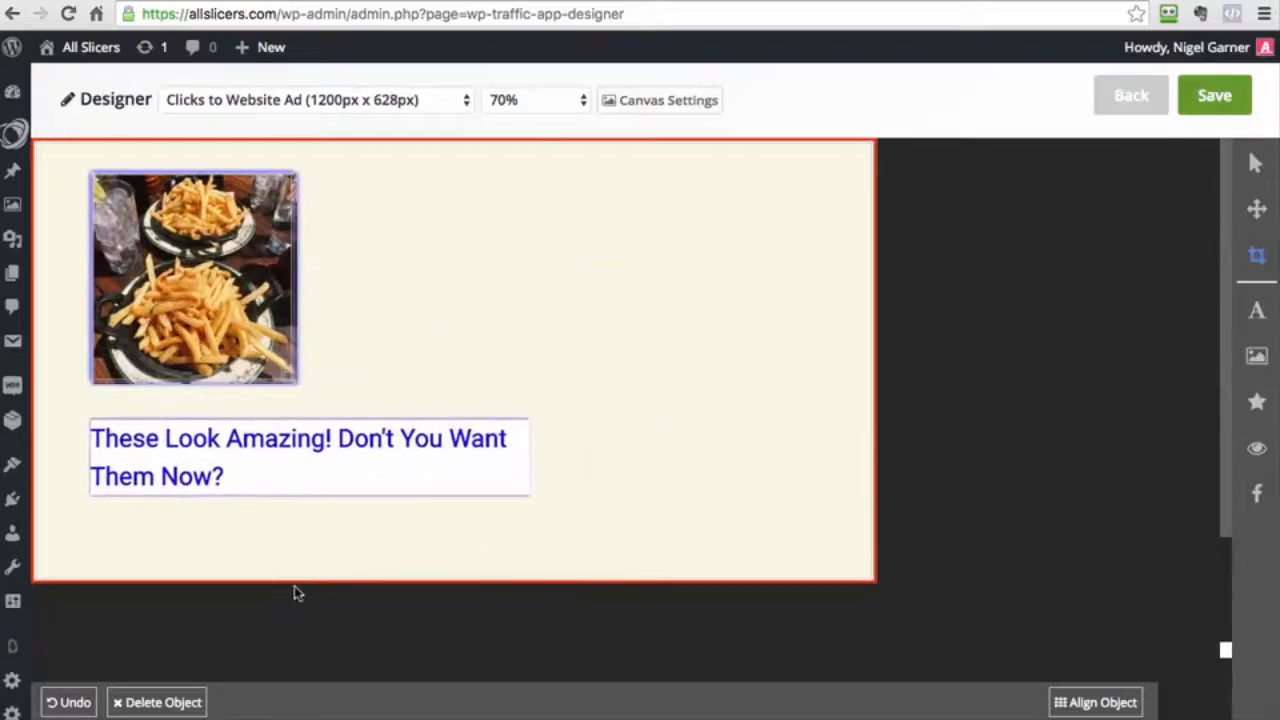
- Resize the headline's text box so the whole text fits on one line
{"action": "left_click", "coordinate": [508, 480]}
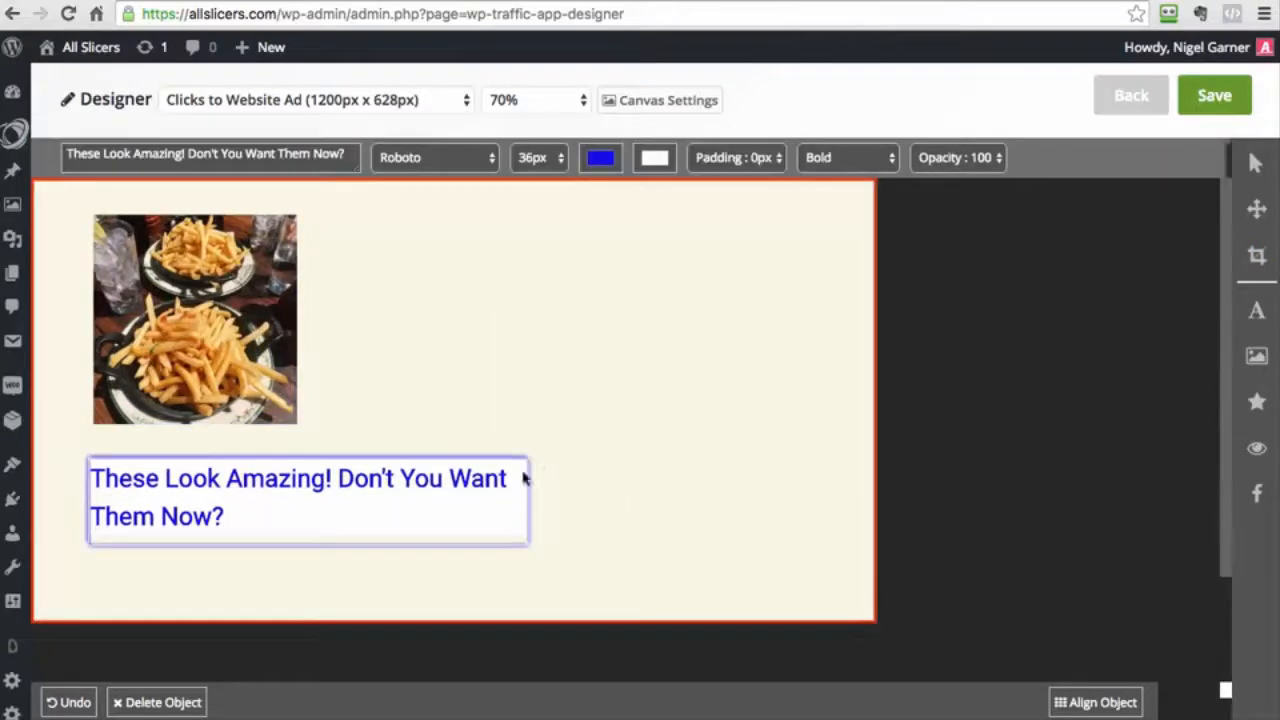
{"action": "left_click", "coordinate": [1257, 257]}
{"action": "left_click_drag", "start_coordinate": [521, 537], "coordinate": [672, 534]}
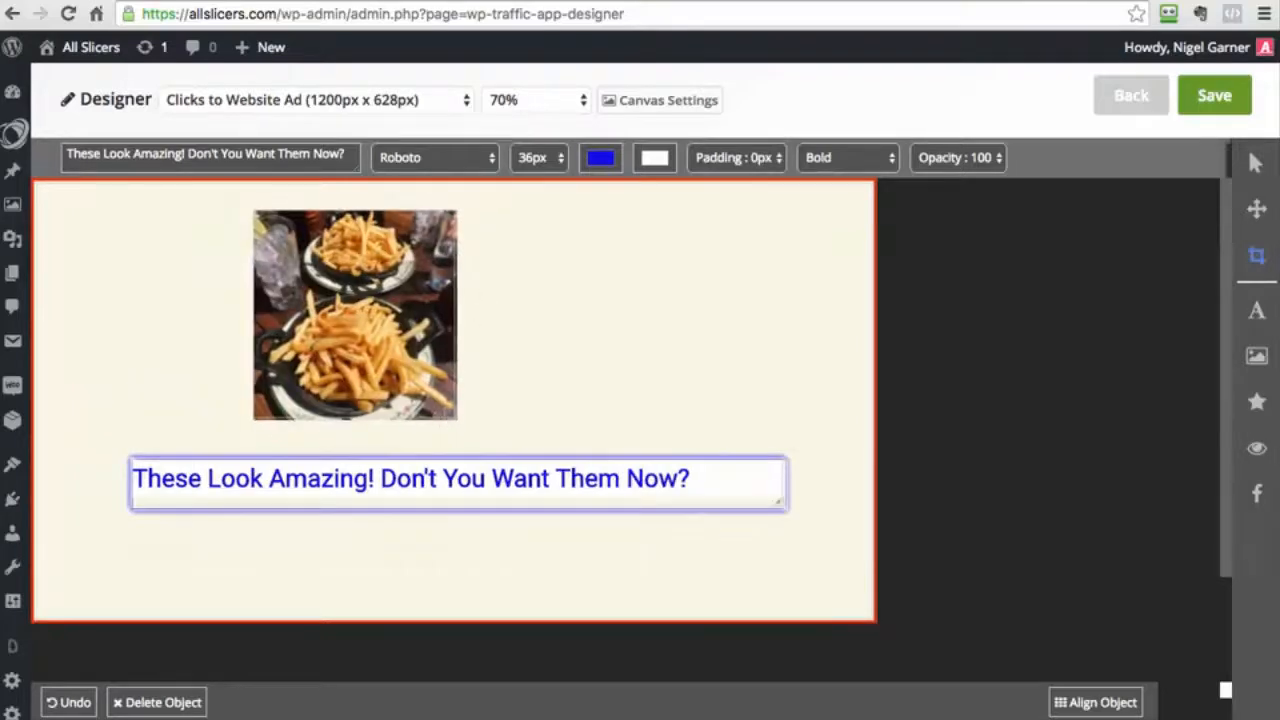
- Enlarge the fries image and reposition it above the headline, leaving a gap between them
{"action": "left_click_drag", "start_coordinate": [455, 418], "coordinate": [527, 440]}
{"action": "left_click", "coordinate": [492, 500]}
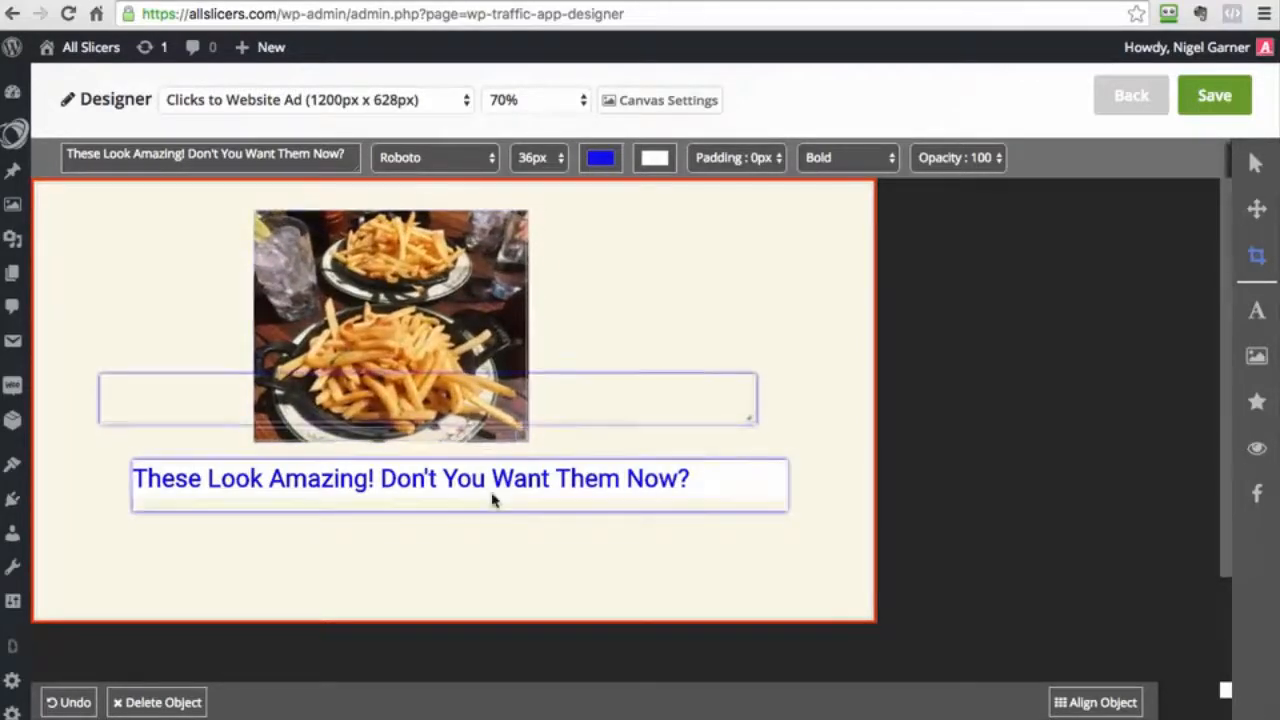
{"action": "left_click_drag", "start_coordinate": [492, 500], "coordinate": [495, 619]}
{"action": "mouse_move", "coordinate": [480, 352]}
{"action": "left_mouse_down"}
{"action": "mouse_move", "coordinate": [643, 373]}
{"action": "mouse_move", "coordinate": [491, 372]}
{"action": "left_mouse_up"}
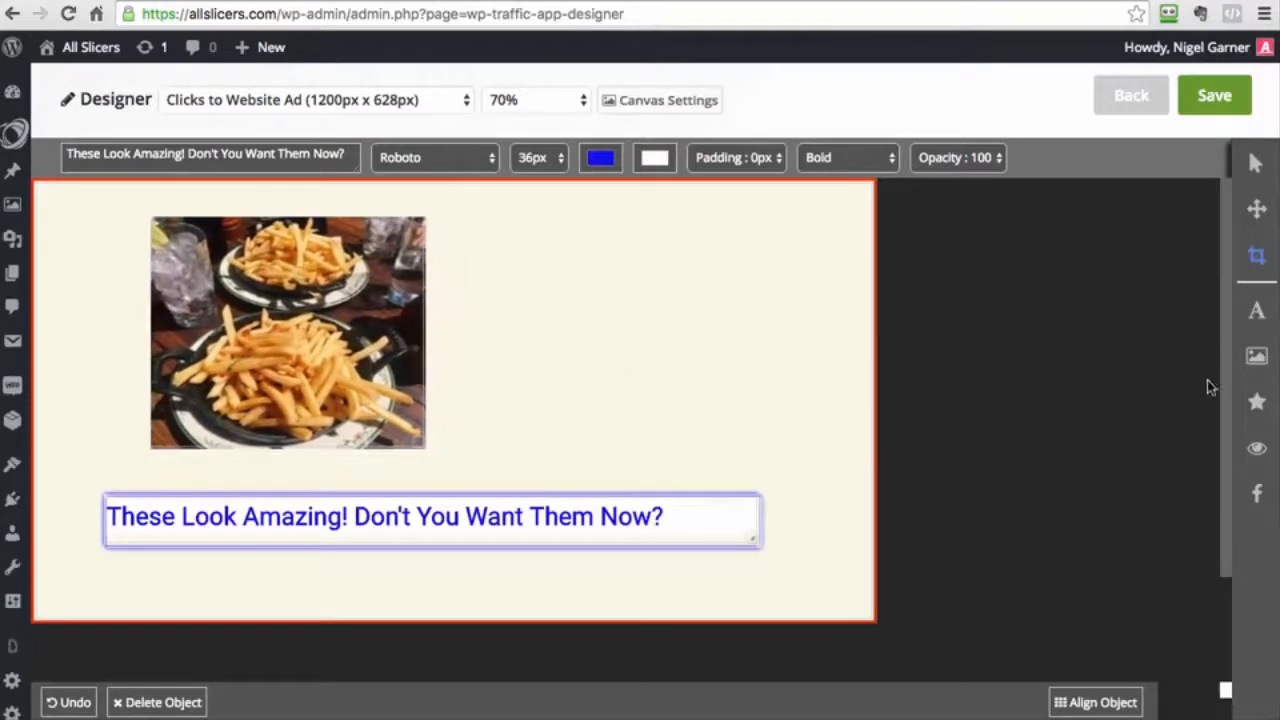
- Add the red brush-stroke underline from the Designer Library and place it directly beneath the headline
{"action": "left_click", "coordinate": [1256, 401]}
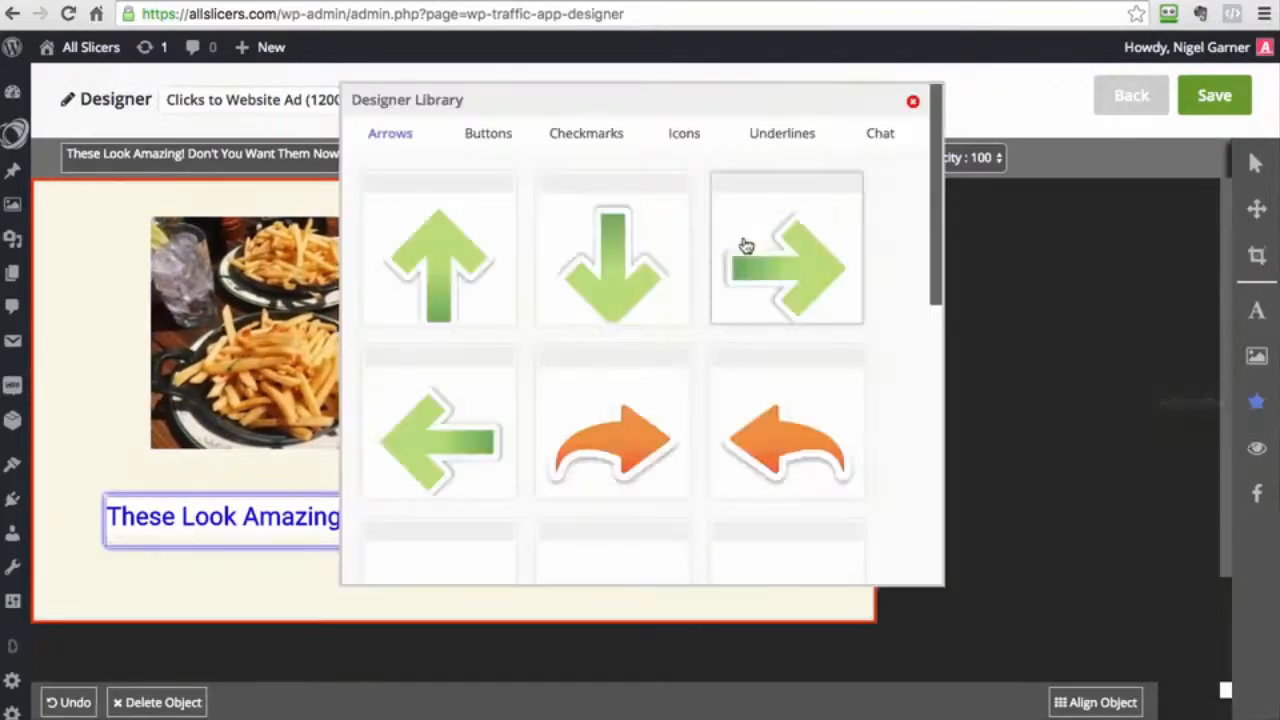
{"action": "scroll", "coordinate": [629, 331], "scroll_direction": "down", "scroll_amount": 10}
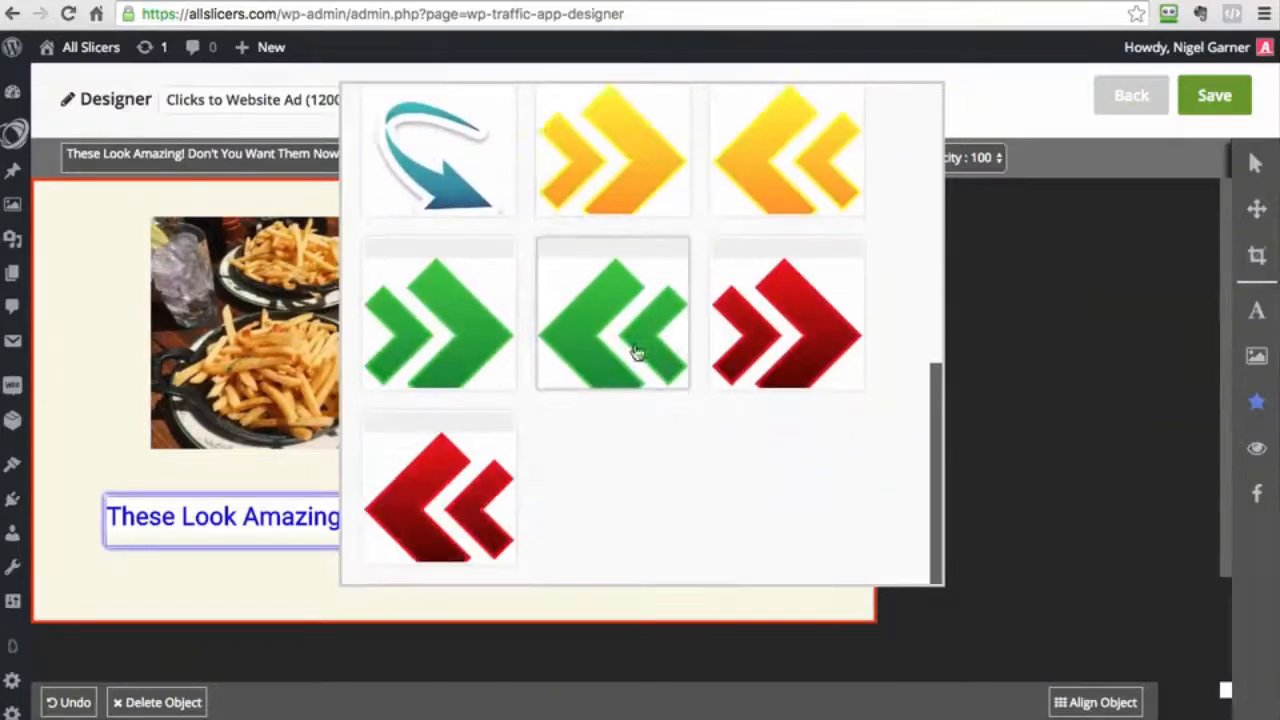
{"action": "scroll", "coordinate": [636, 355], "scroll_direction": "up", "scroll_amount": 10}
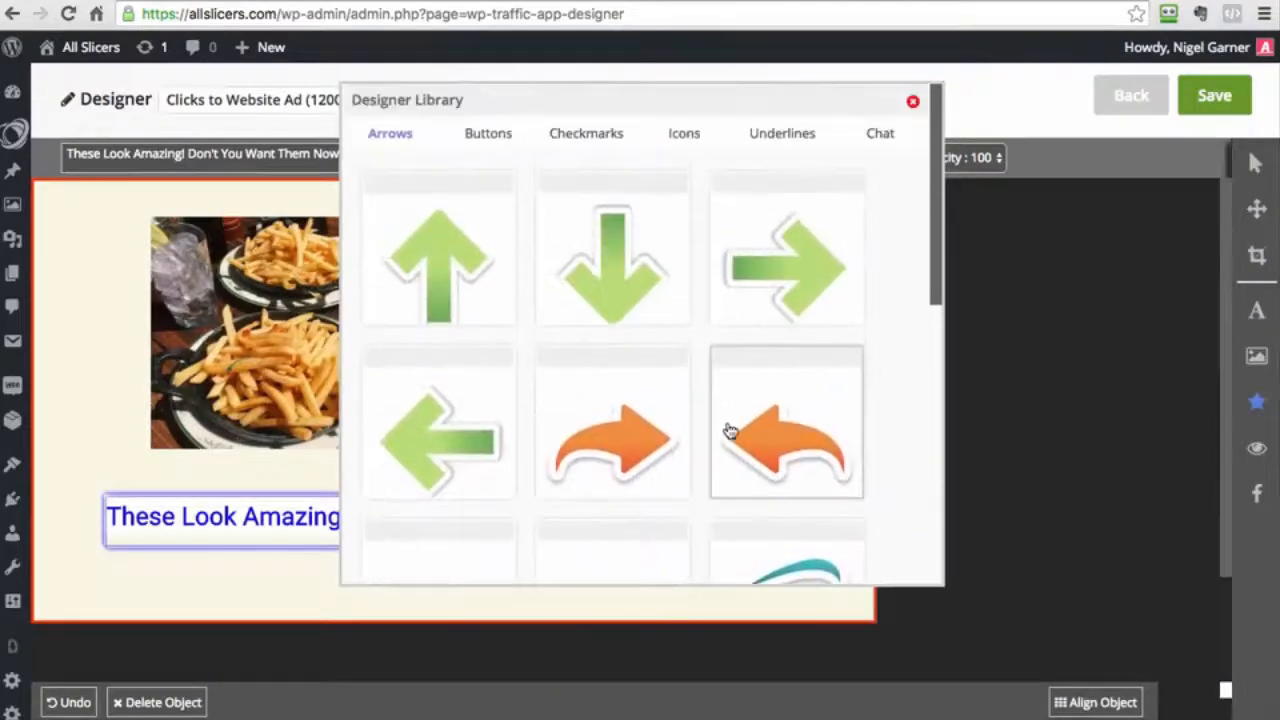
{"action": "left_click", "coordinate": [781, 140]}
{"action": "left_click", "coordinate": [474, 260]}
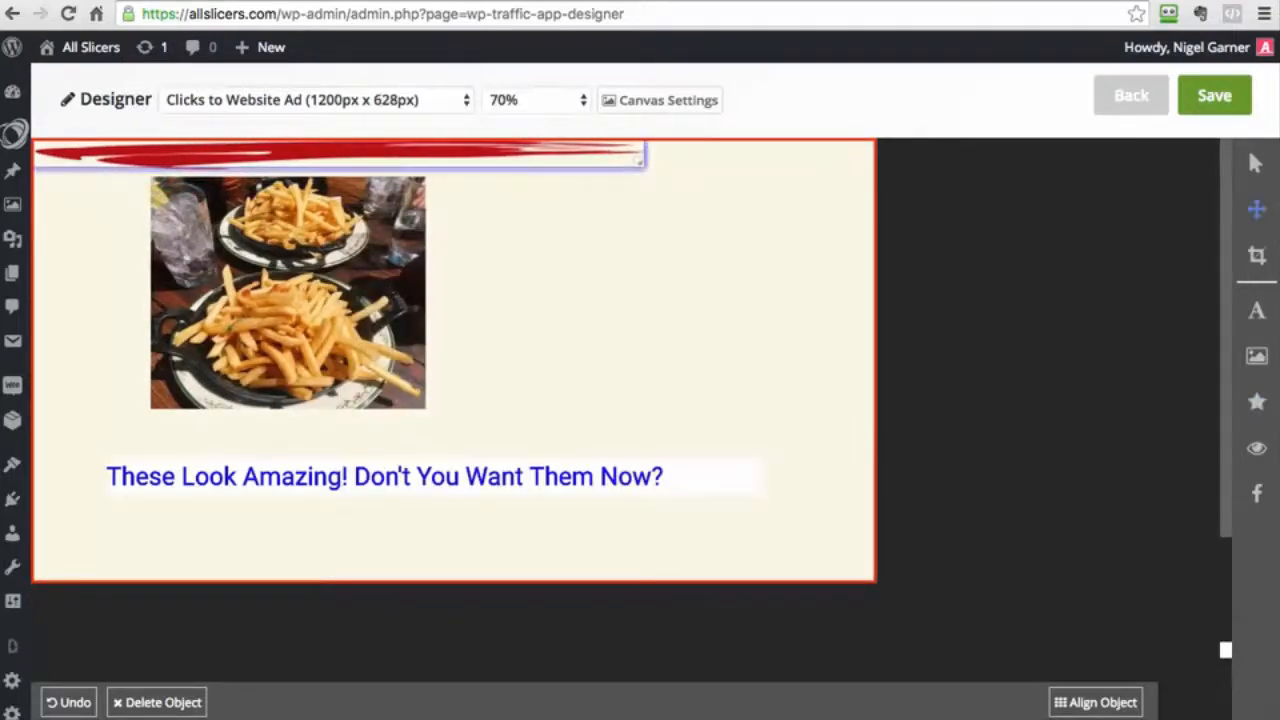
{"action": "left_click_drag", "start_coordinate": [340, 153], "coordinate": [425, 386]}
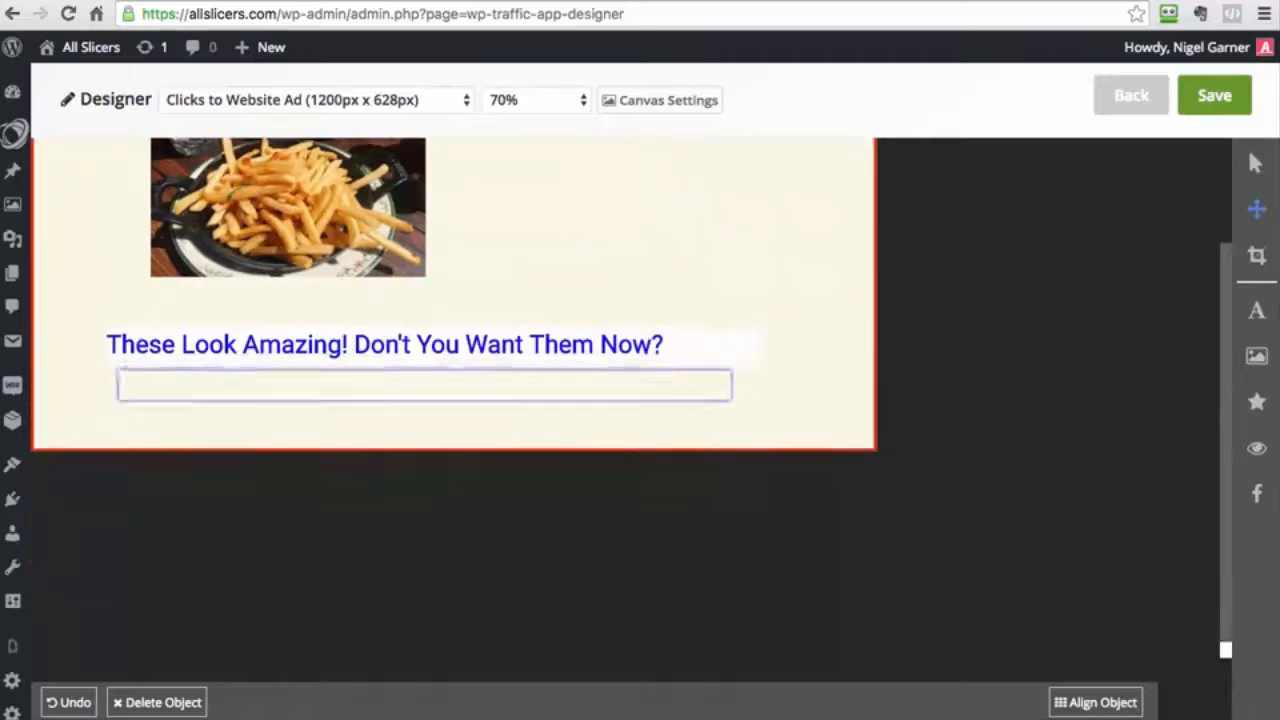
{"action": "scroll", "coordinate": [806, 349], "scroll_direction": "up", "scroll_amount": 5}
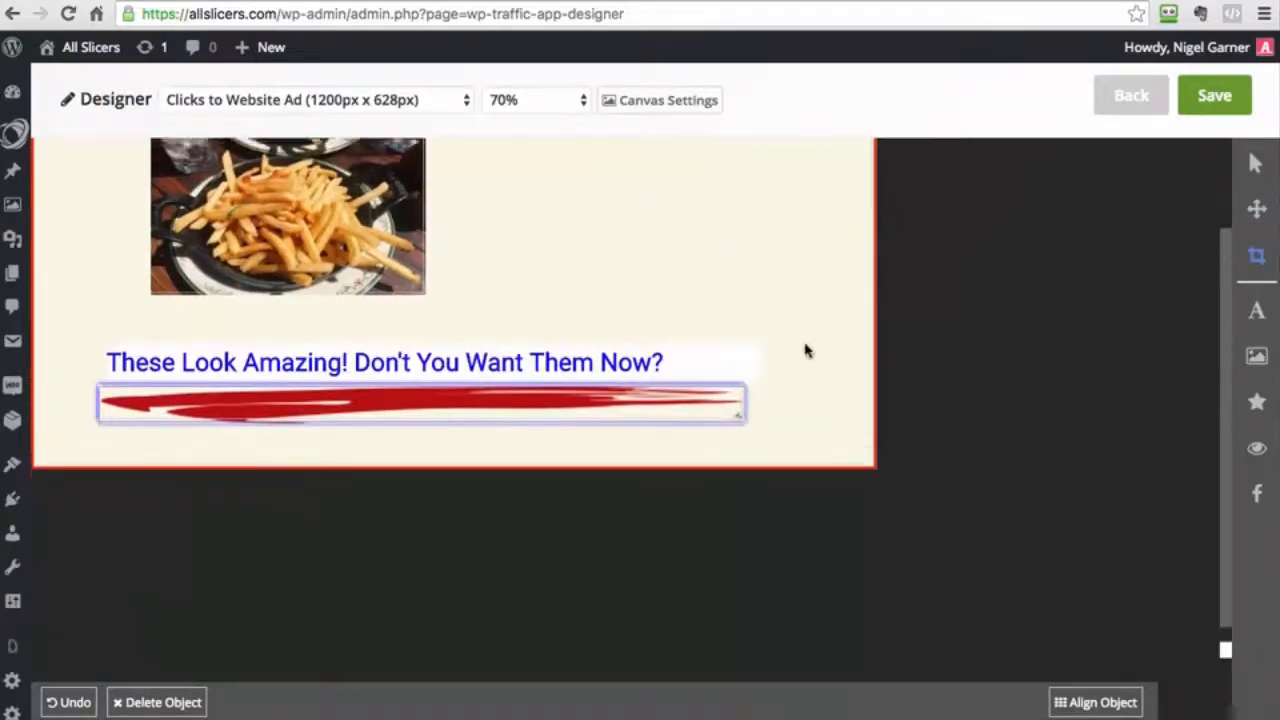
{"action": "left_click", "coordinate": [740, 450]}
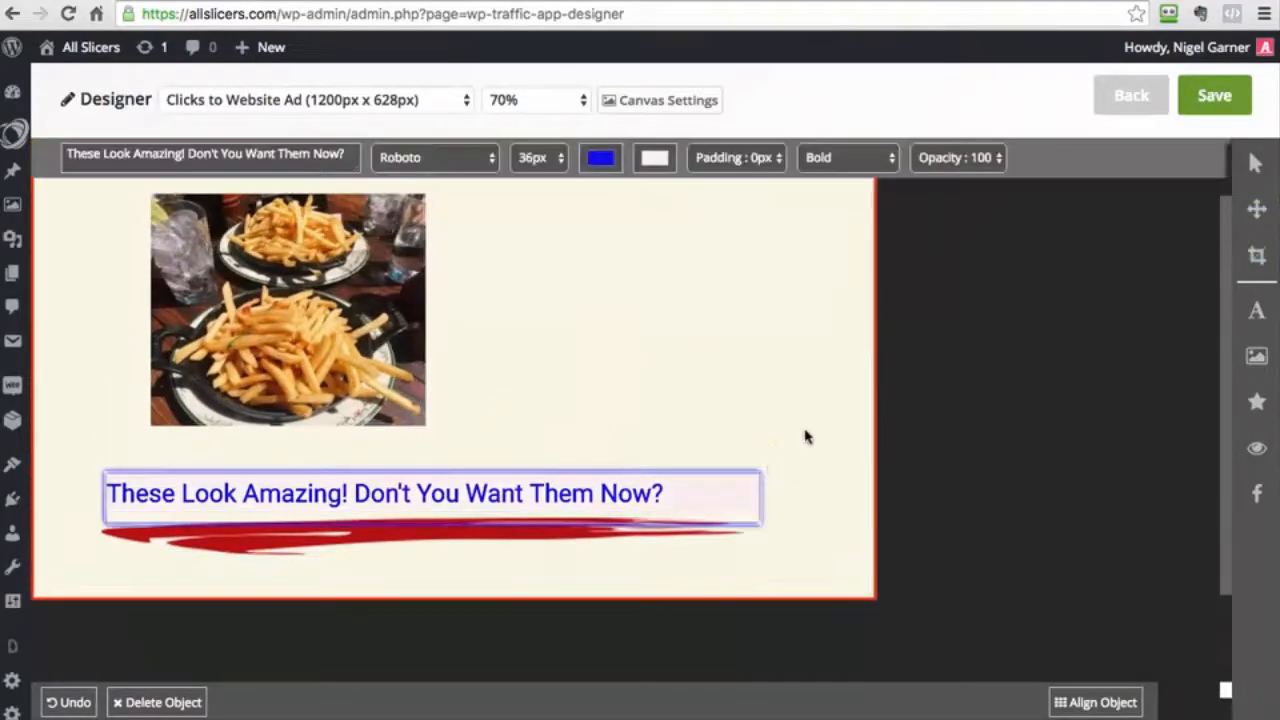
- Check the ad's text coverage with the Facebook Ads Rules Checker by marking the grid cells over the headline, then close the checker
{"action": "left_click", "coordinate": [1084, 702]}
{"action": "left_click", "coordinate": [1256, 493]}
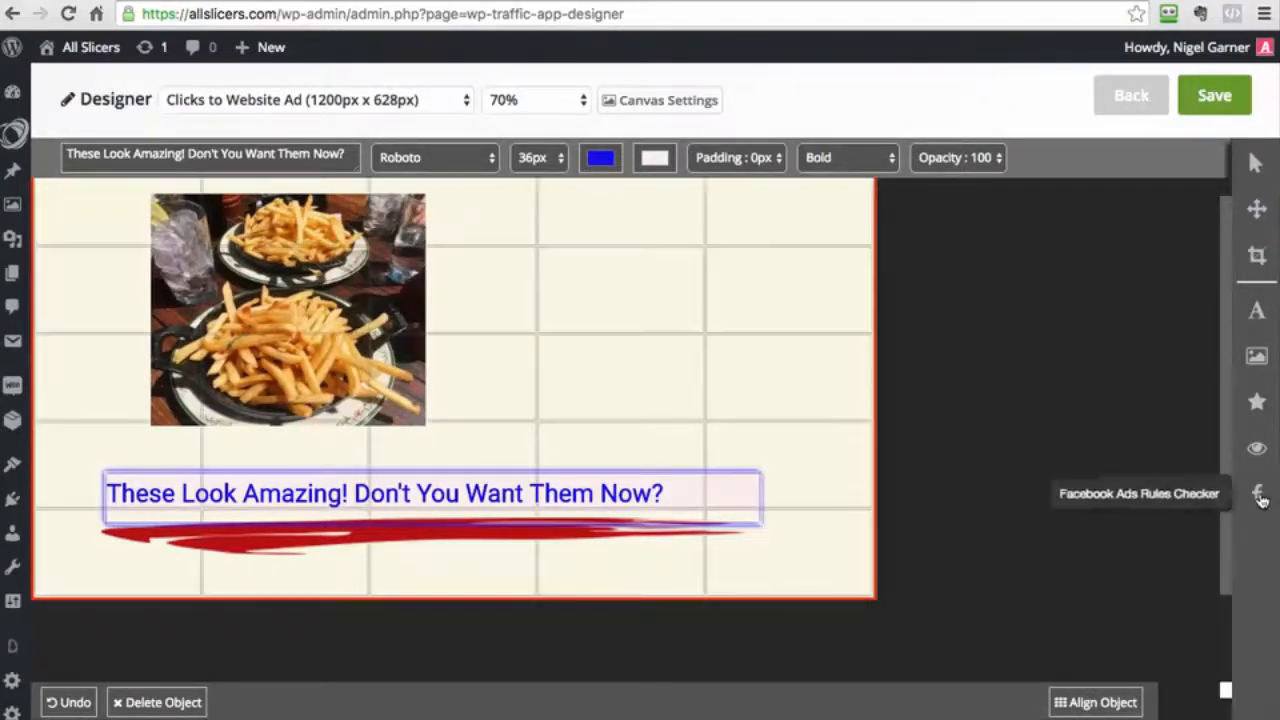
{"action": "left_click", "coordinate": [150, 482]}
{"action": "left_click", "coordinate": [455, 467]}
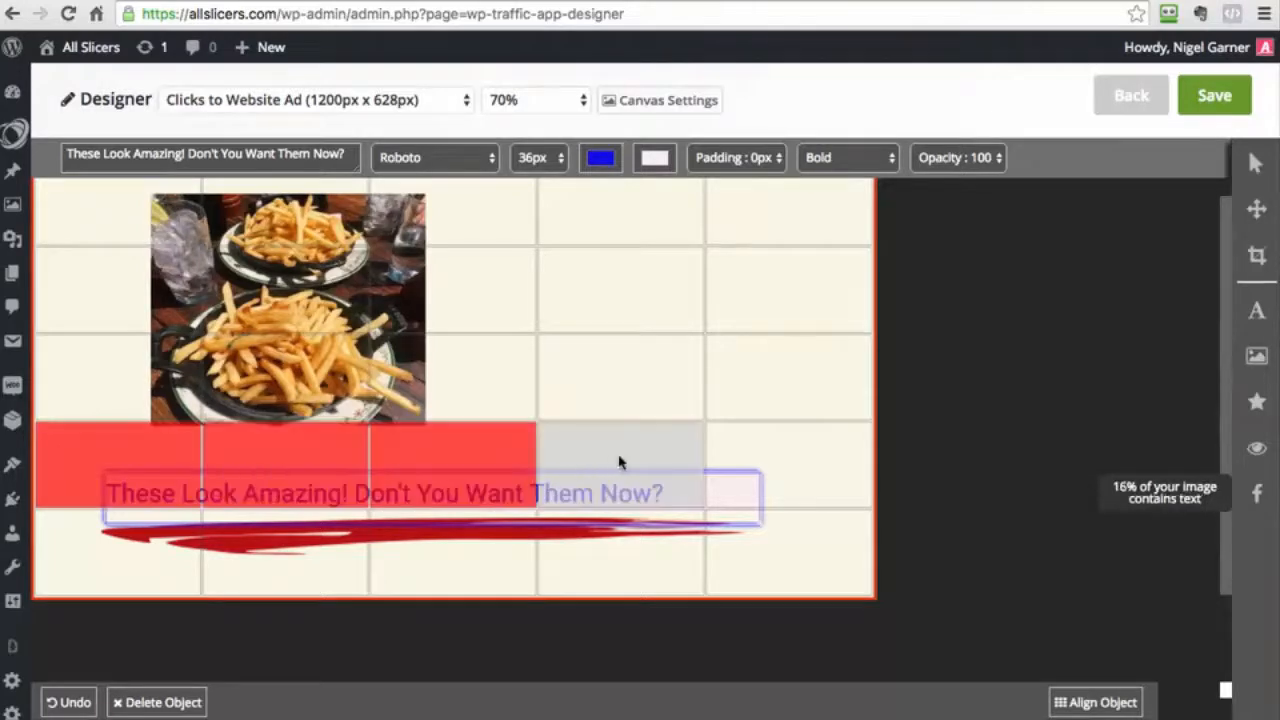
{"action": "left_click", "coordinate": [619, 462]}
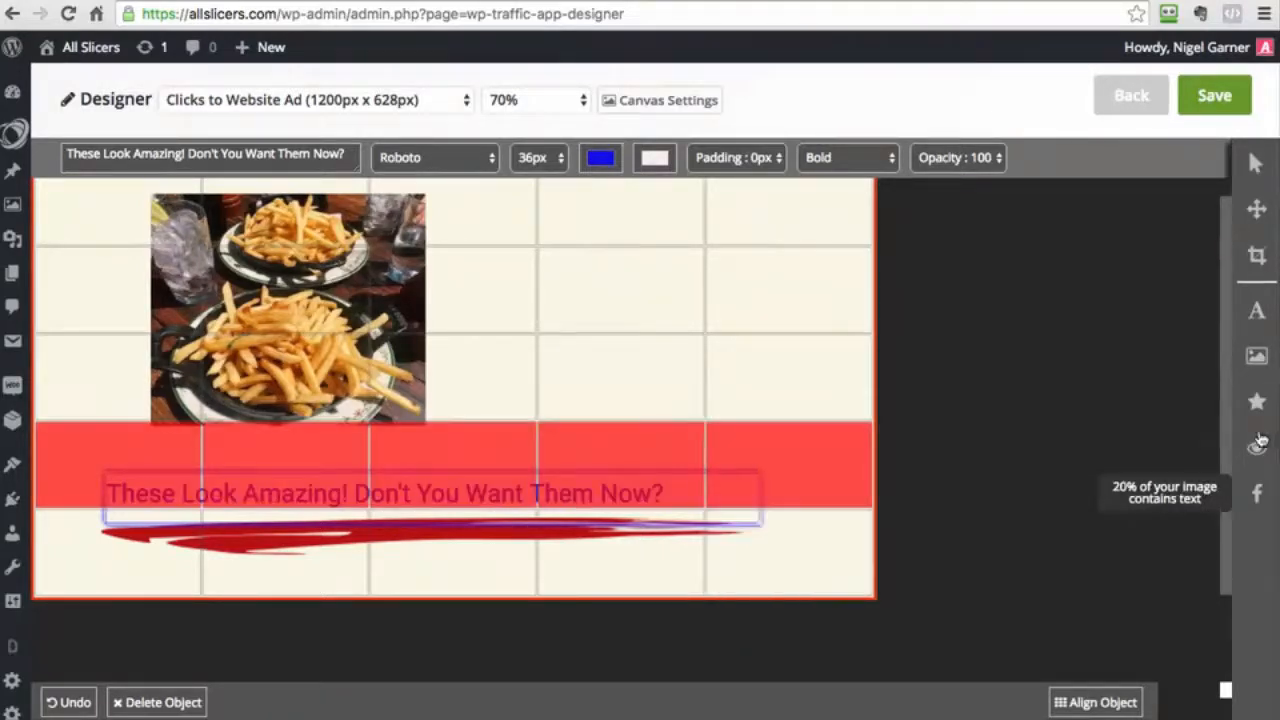
{"action": "left_click", "coordinate": [780, 475]}
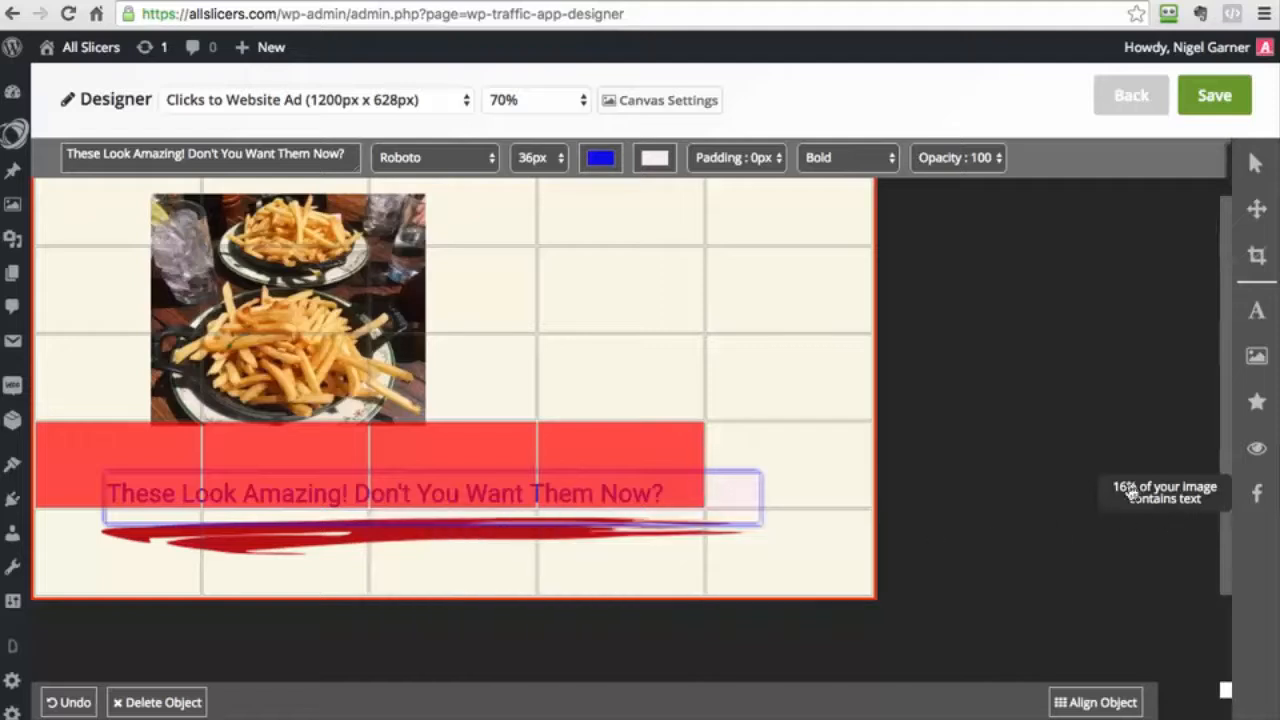
{"action": "left_click", "coordinate": [1256, 494]}
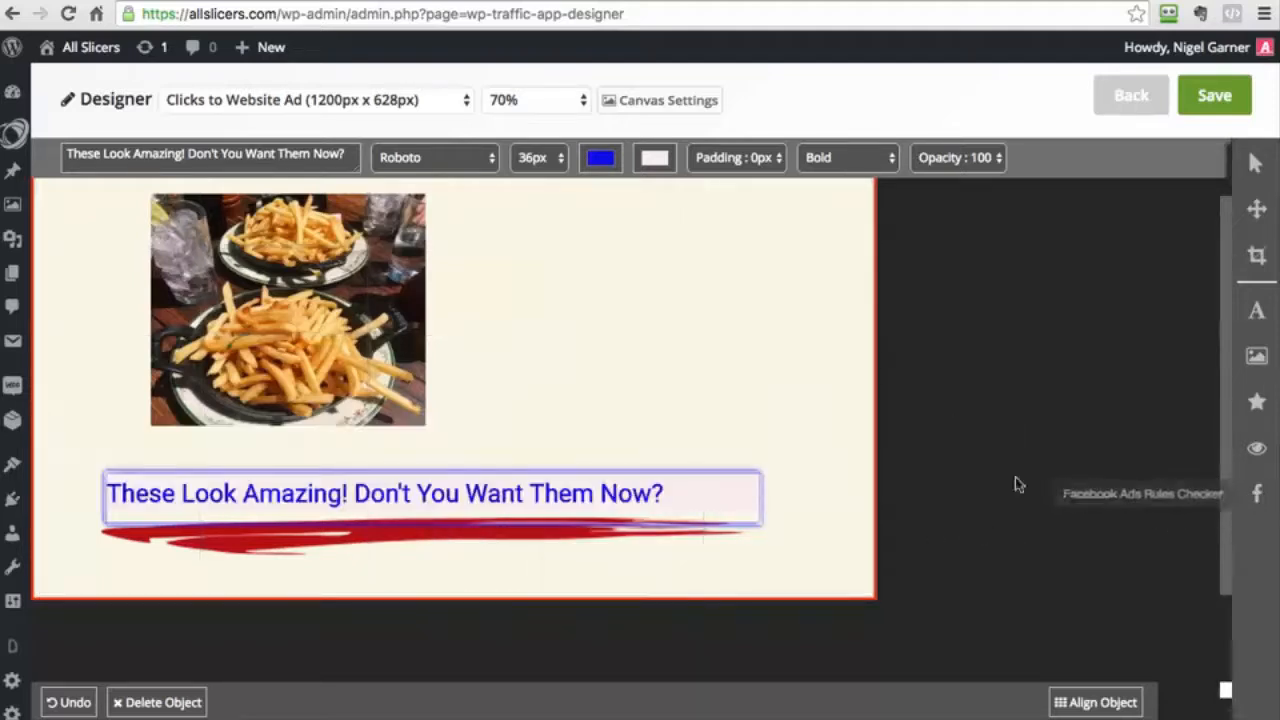
- Save the ad as a JPEG named "My First Ad" and send it for publishing on social networks
{"action": "left_click", "coordinate": [1213, 103]}
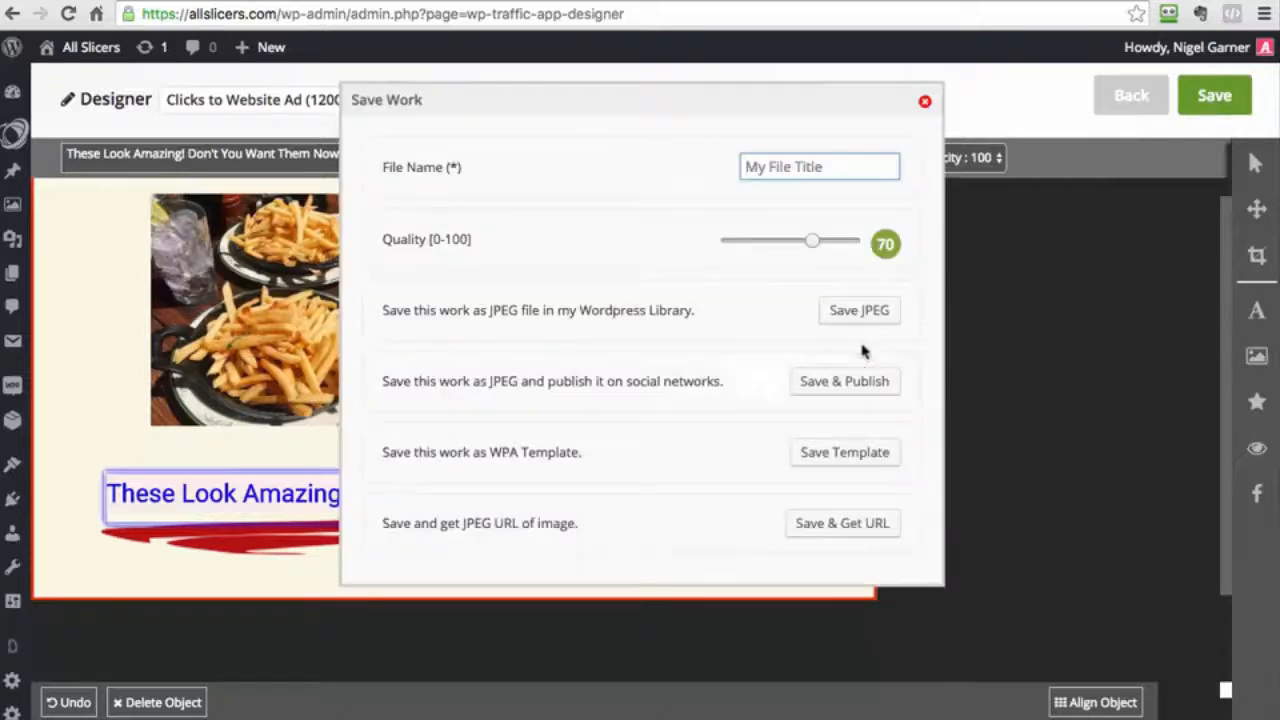
{"action": "type", "text": "My First Ad"}
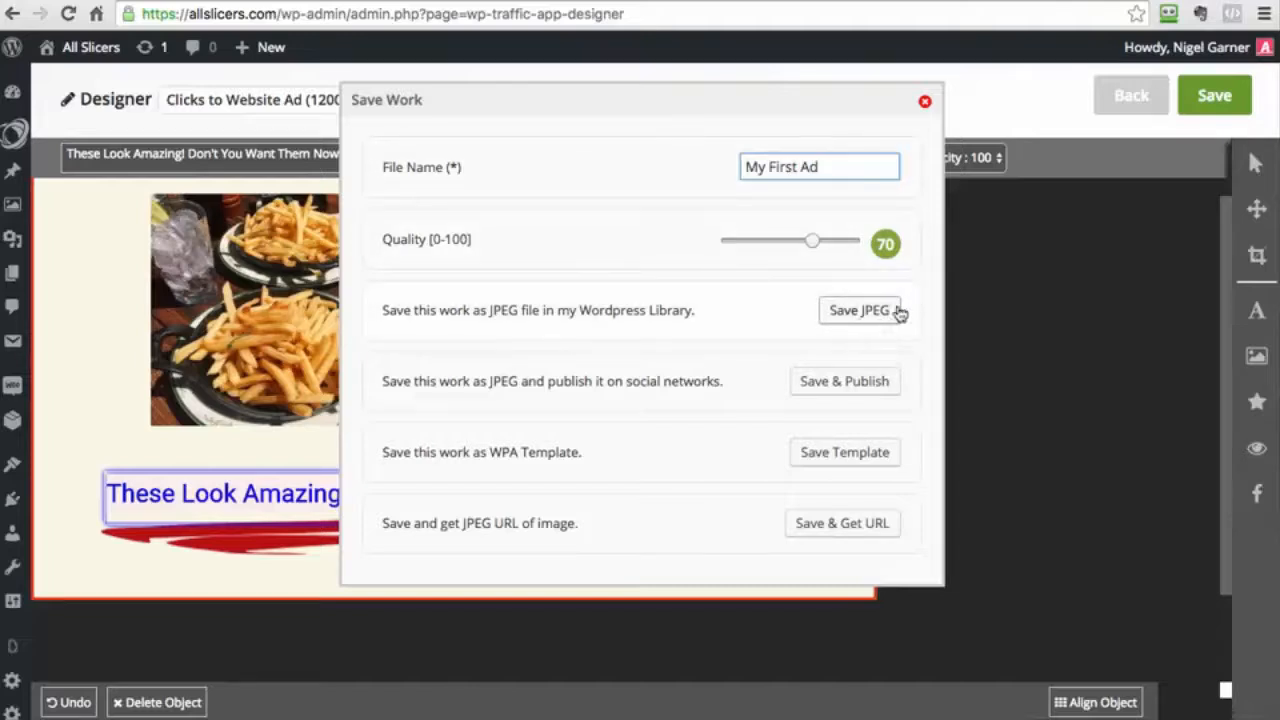
{"action": "left_click", "coordinate": [846, 385]}
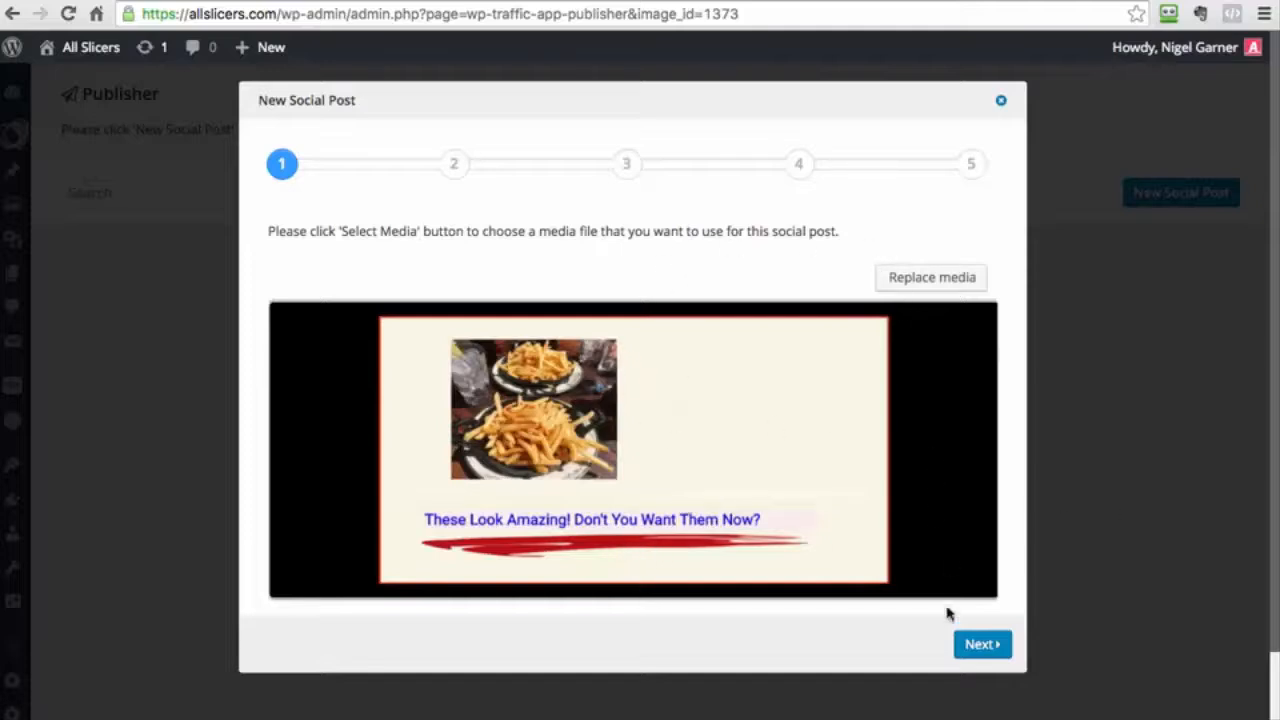
- Accept the ad image for the new social post and filter the linkable content by the Product post type
{"action": "left_click", "coordinate": [970, 646]}
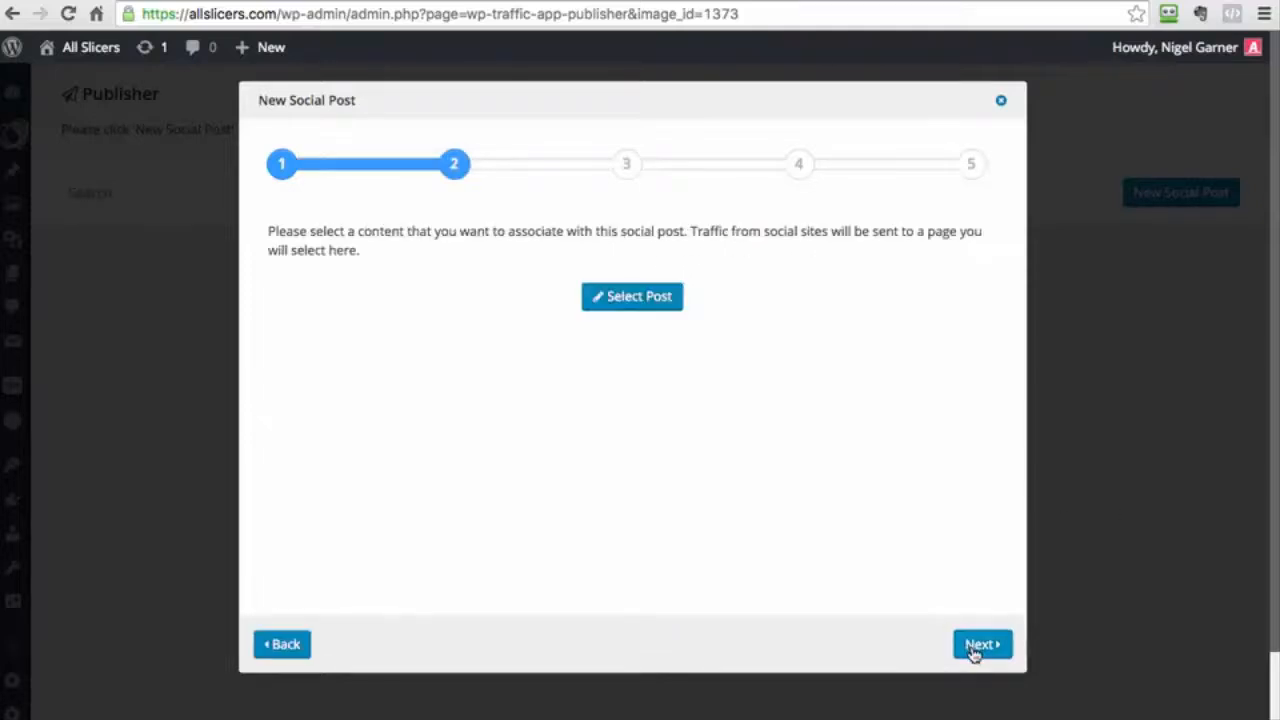
{"action": "left_click", "coordinate": [630, 303]}
{"action": "left_click", "coordinate": [718, 355]}
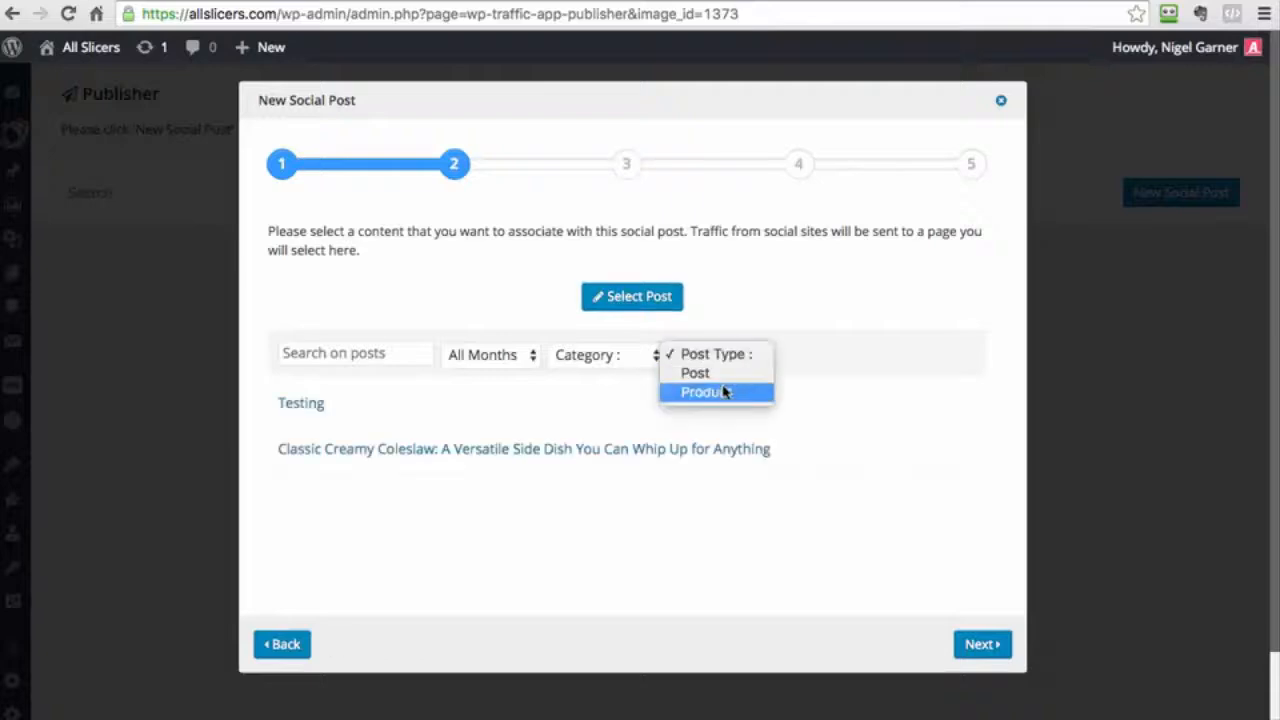
{"action": "left_click", "coordinate": [725, 391]}
- Search the products for "fry" and link the post to the French Fry Potato Chip Cutter
{"action": "scroll", "coordinate": [572, 454], "scroll_direction": "down", "scroll_amount": 3}
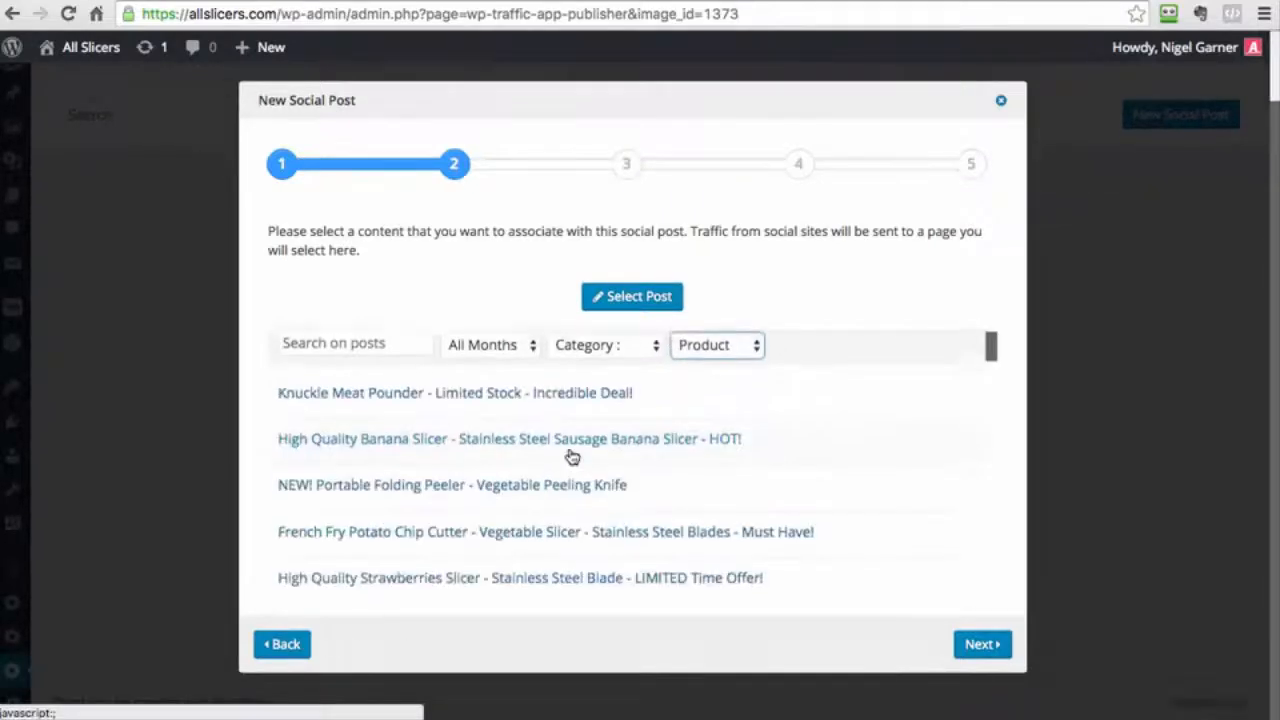
{"action": "scroll", "coordinate": [510, 458], "scroll_direction": "up", "scroll_amount": 2}
{"action": "scroll", "coordinate": [476, 460], "scroll_direction": "down", "scroll_amount": 1}
{"action": "scroll", "coordinate": [476, 460], "scroll_direction": "down", "scroll_amount": 10}
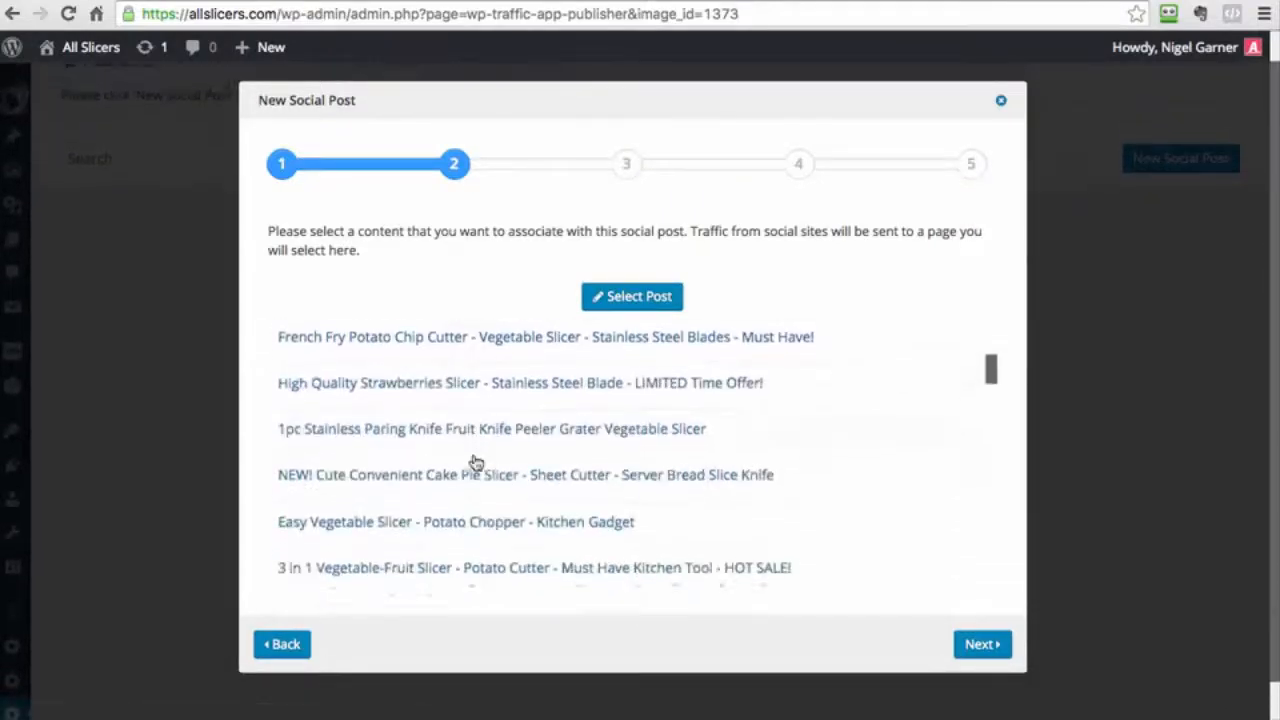
{"action": "scroll", "coordinate": [476, 460], "scroll_direction": "down", "scroll_amount": 10}
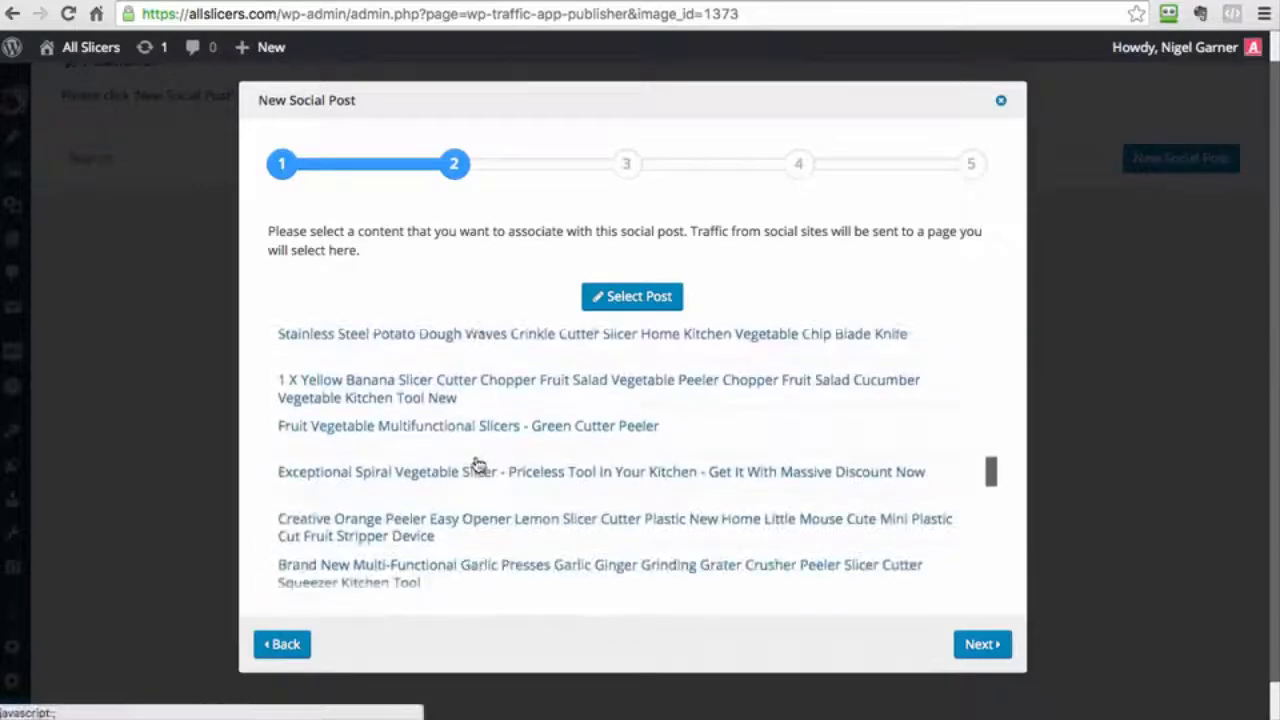
{"action": "scroll", "coordinate": [476, 463], "scroll_direction": "down", "scroll_amount": 1}
{"action": "scroll", "coordinate": [476, 463], "scroll_direction": "up", "scroll_amount": 15}
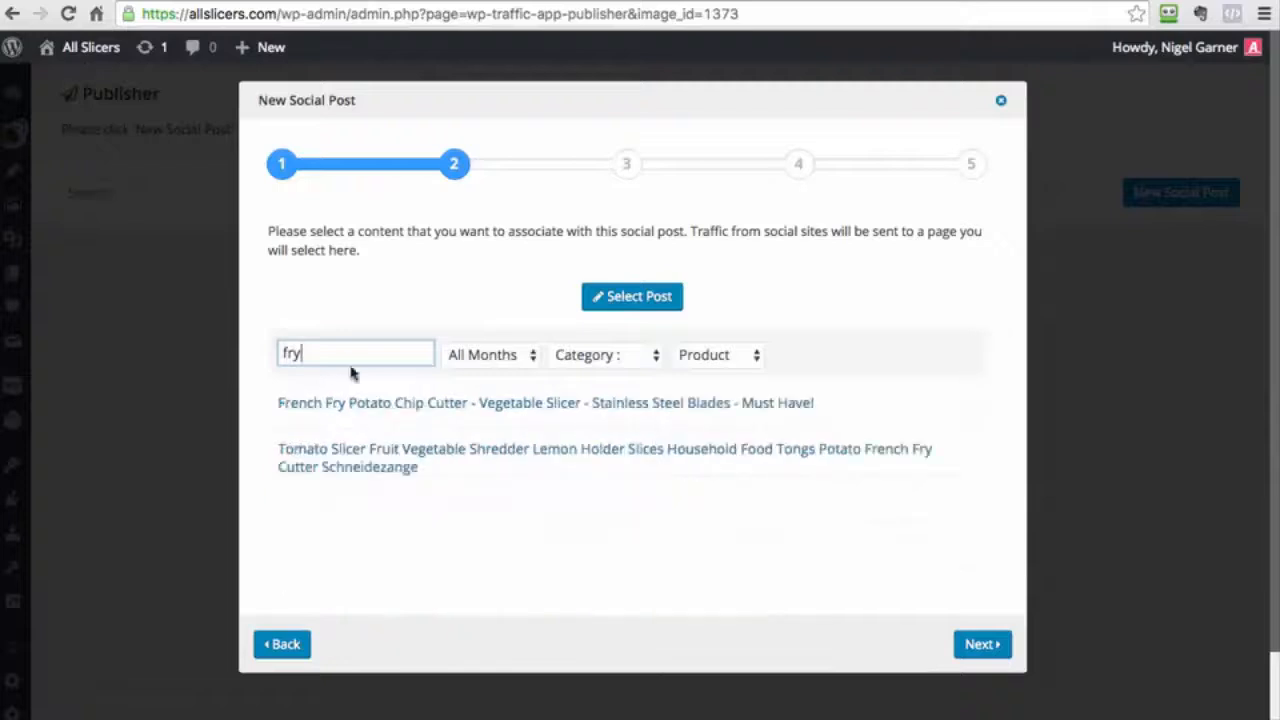
{"action": "left_click", "coordinate": [355, 403]}
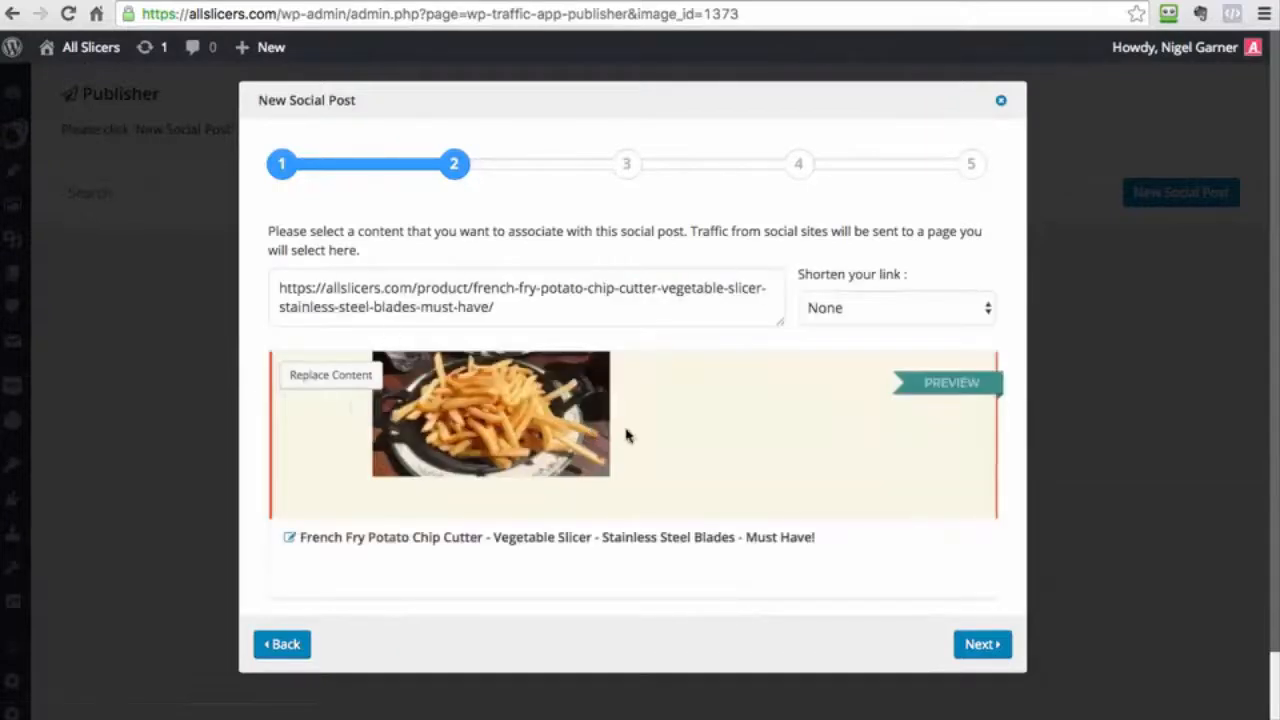
- Try the Bit.ly and Google URL Shortener options on the product link
{"action": "left_click", "coordinate": [434, 306]}
{"action": "key", "text": "ctrl+a"}
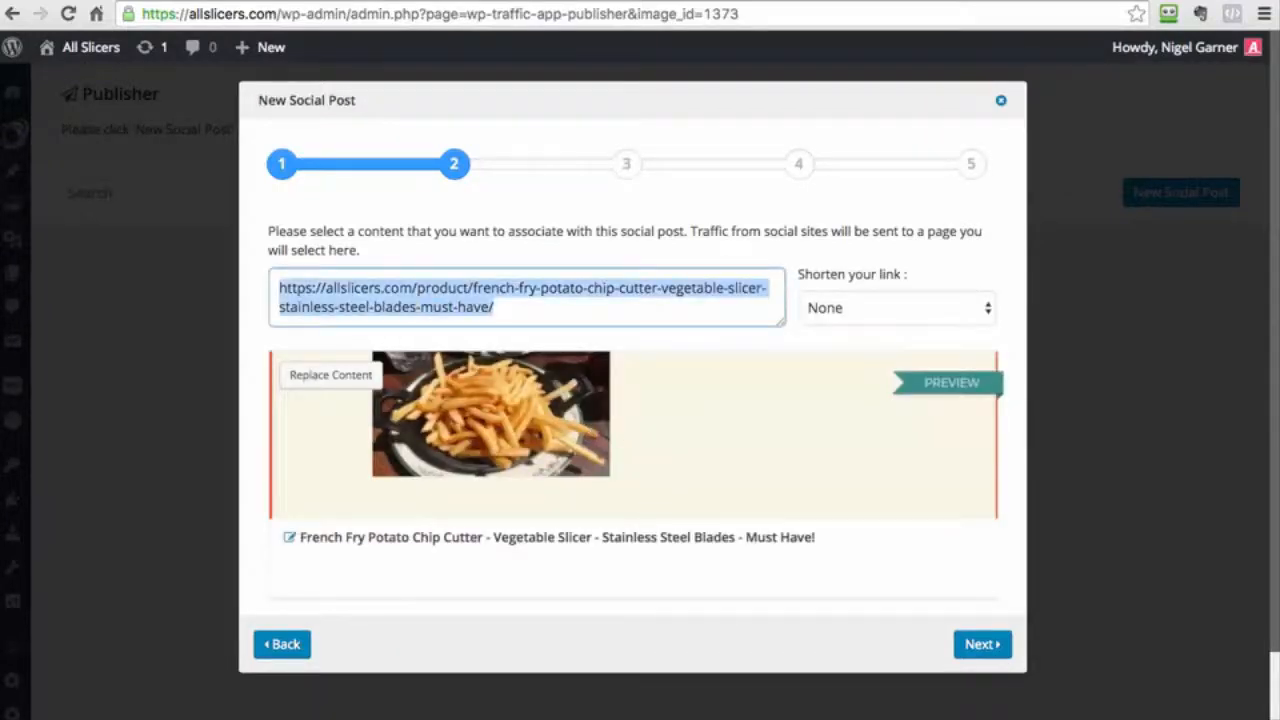
{"action": "left_click", "coordinate": [868, 312]}
{"action": "left_click", "coordinate": [860, 327]}
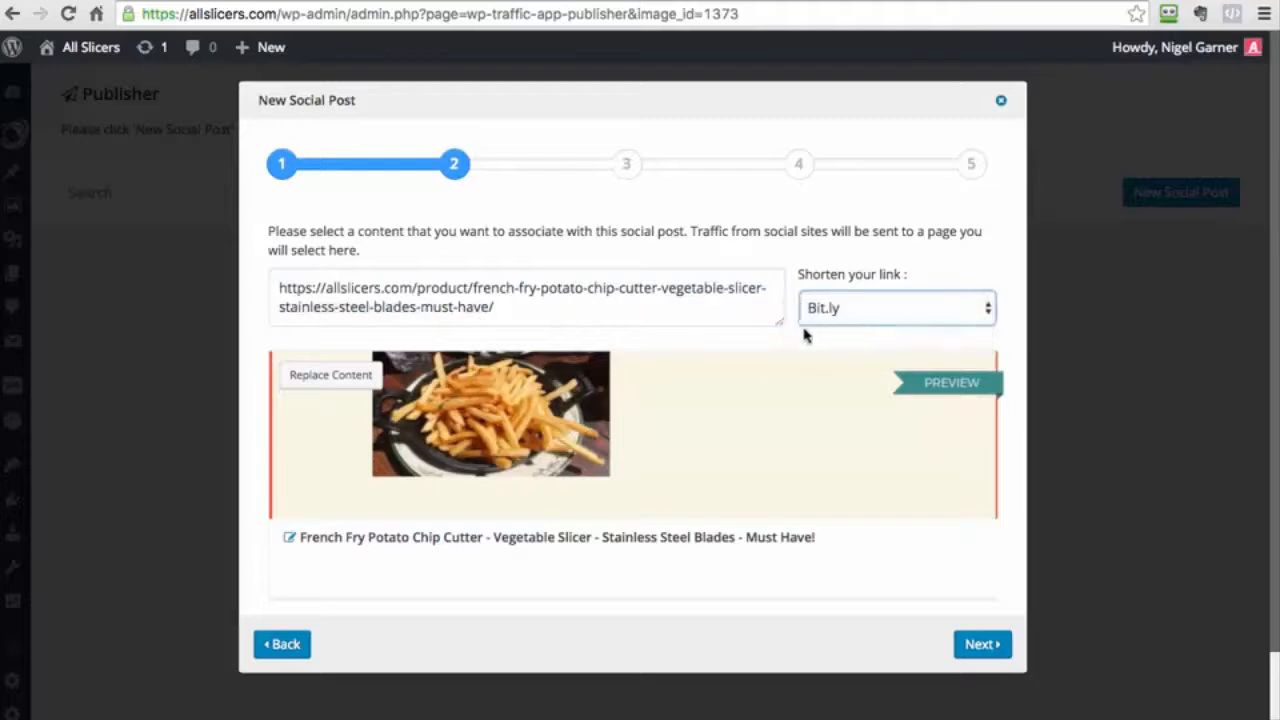
{"action": "left_click", "coordinate": [845, 312]}
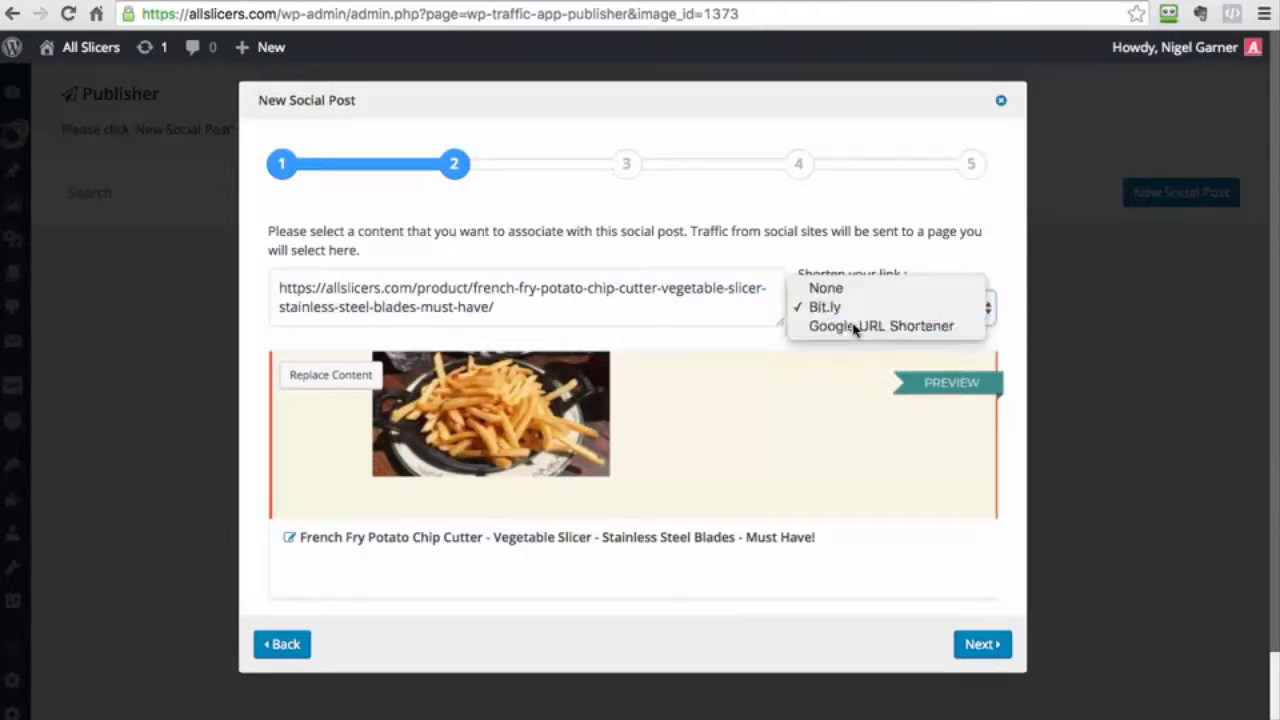
{"action": "left_click", "coordinate": [855, 327]}
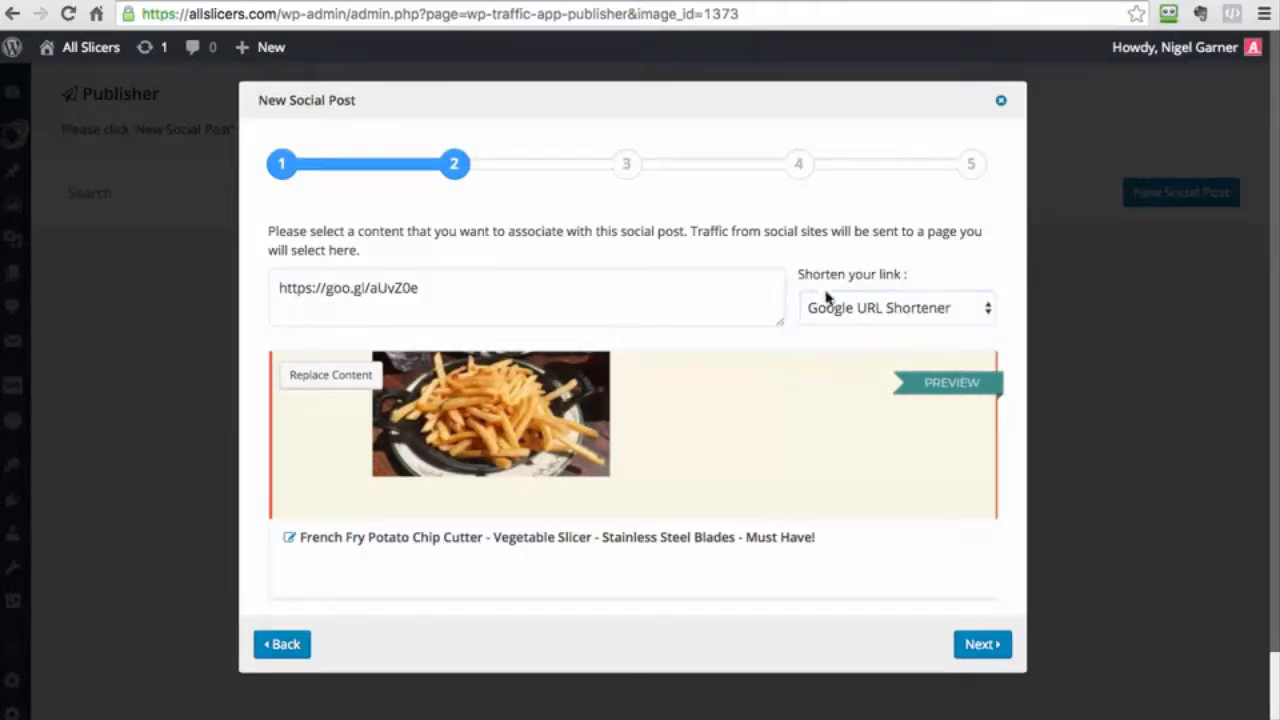
- Shorten the product link with Bit.ly
{"action": "left_click", "coordinate": [826, 297]}
{"action": "left_click", "coordinate": [830, 287]}
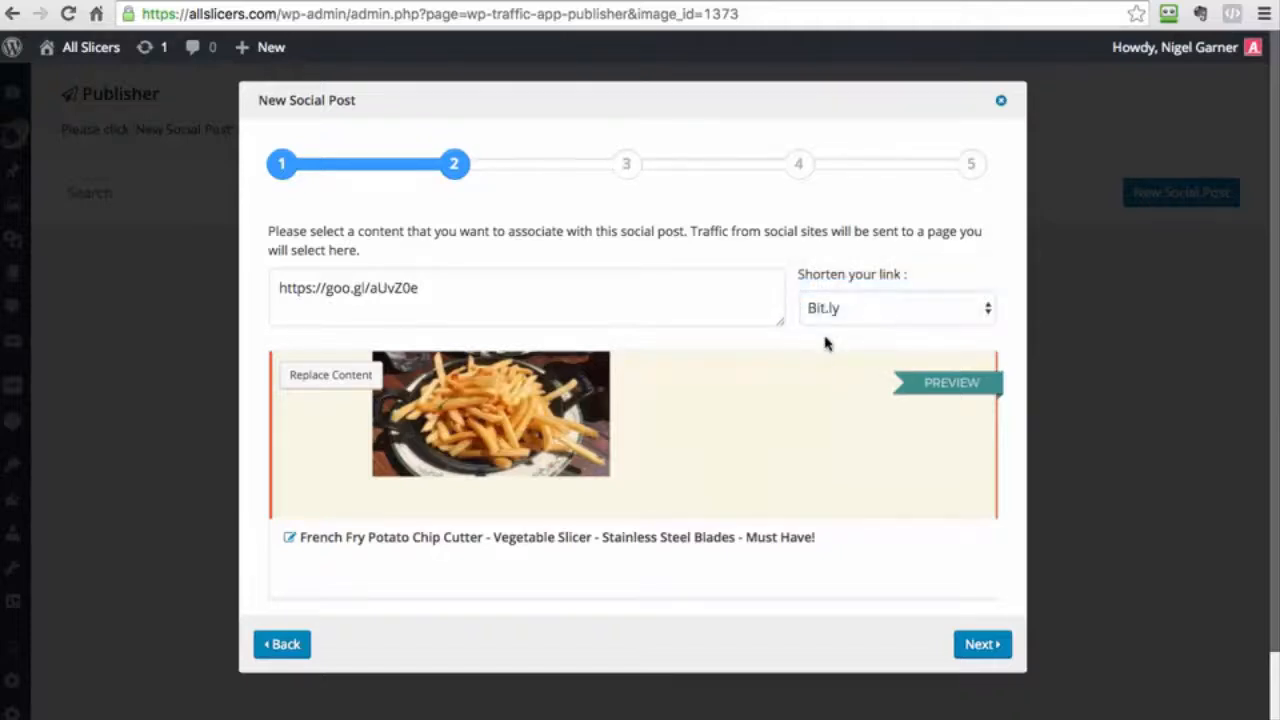
{"action": "left_click", "coordinate": [834, 310]}
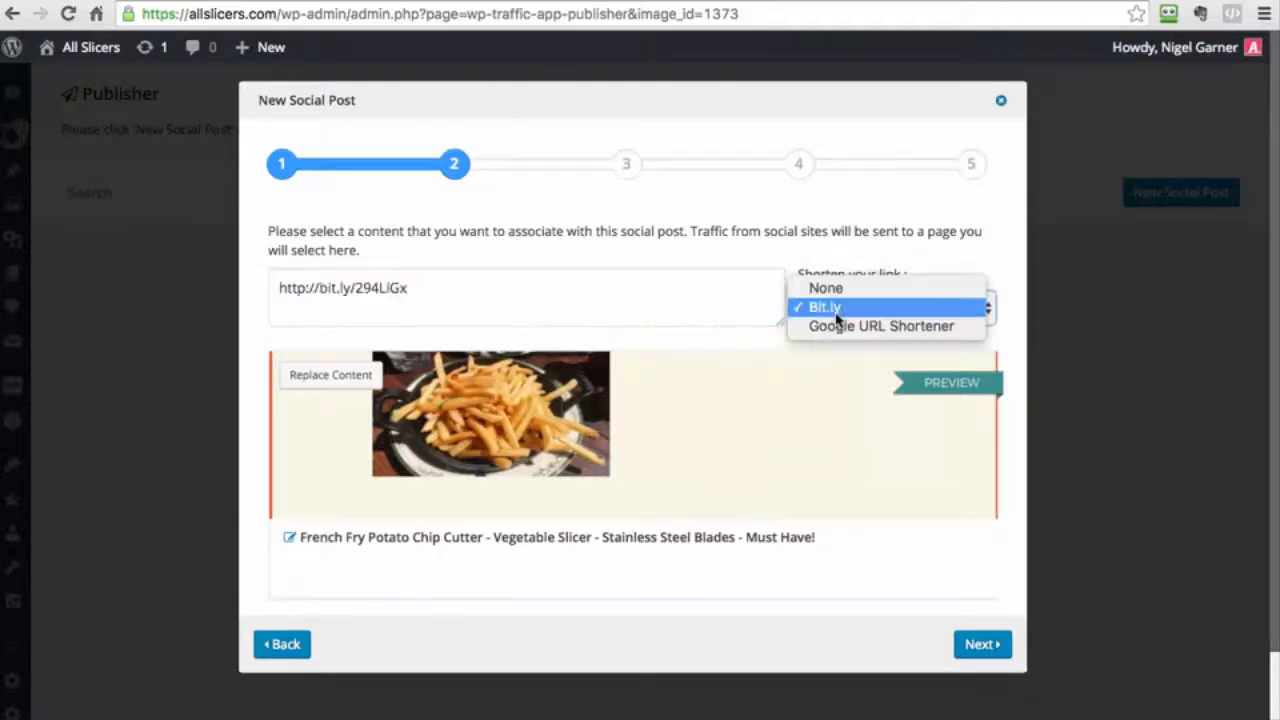
{"action": "left_click", "coordinate": [834, 308]}
- Write "Don't You Want These Right Now? Just go here to get the French Fry Cutter for FREE. Limited time deal" before the short link
{"action": "left_click", "coordinate": [545, 295]}
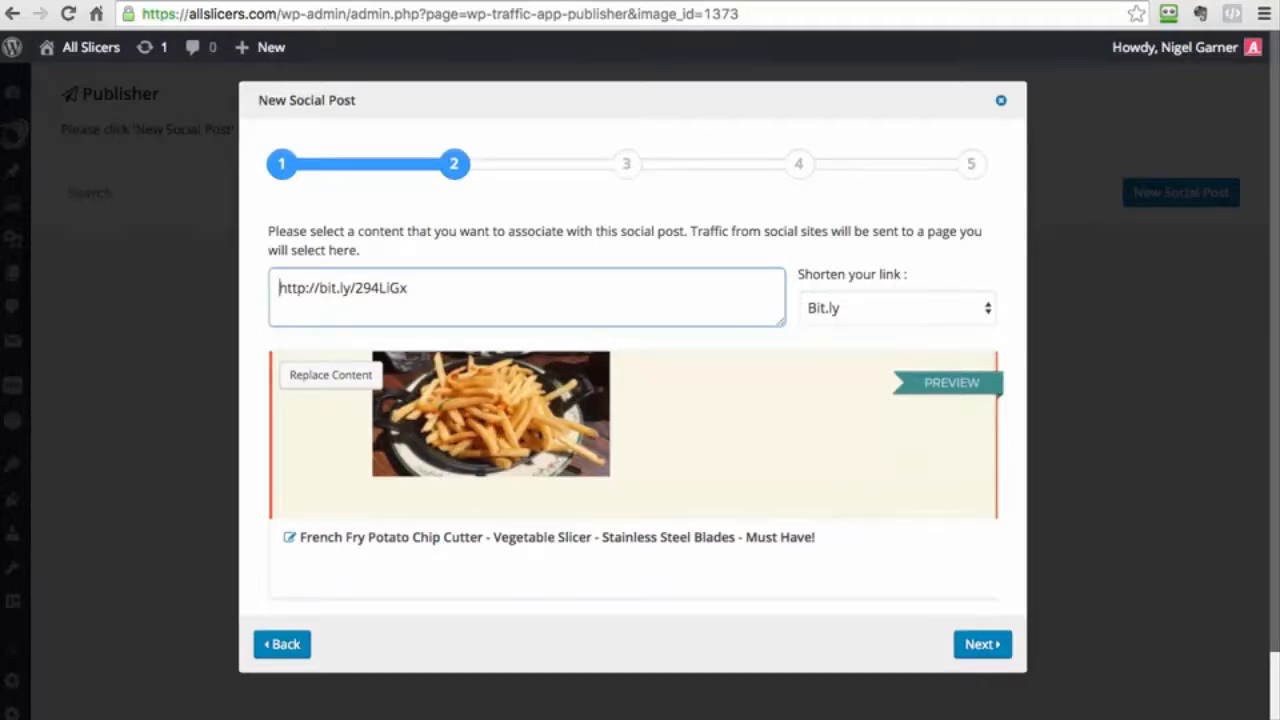
{"action": "type", "text": "Don't You"}
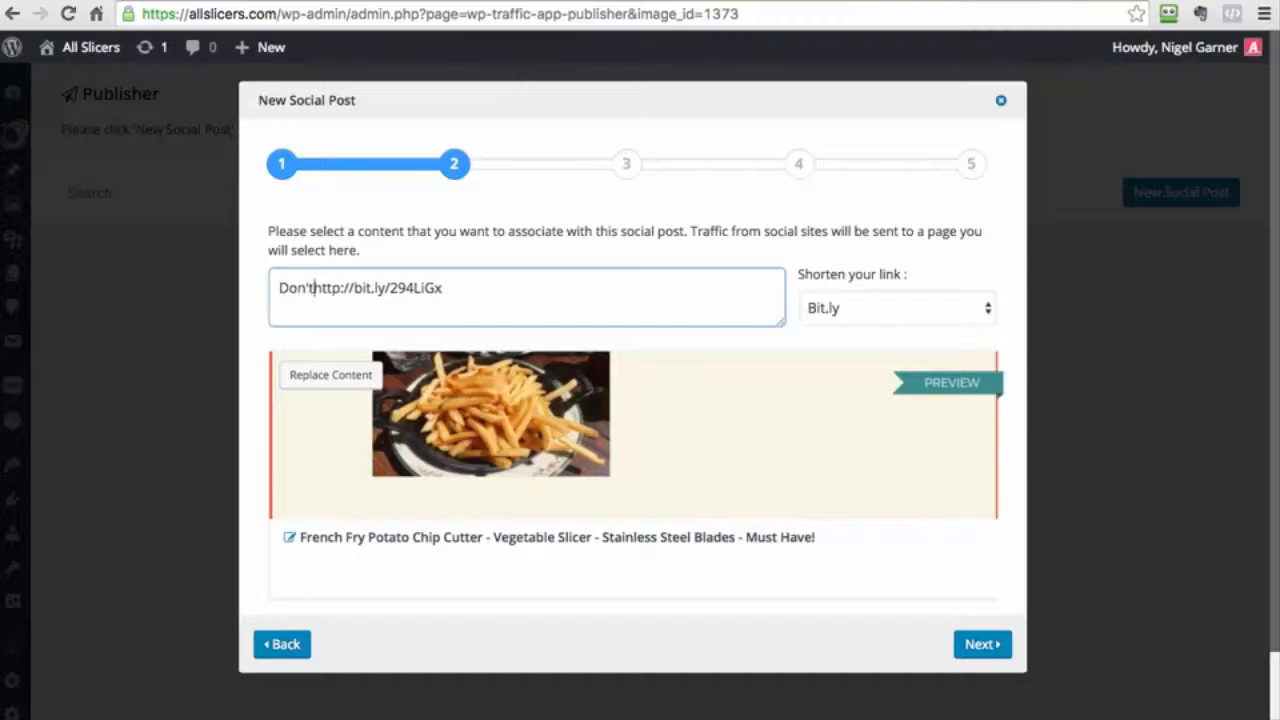
{"action": "type", "text": " Want These"}
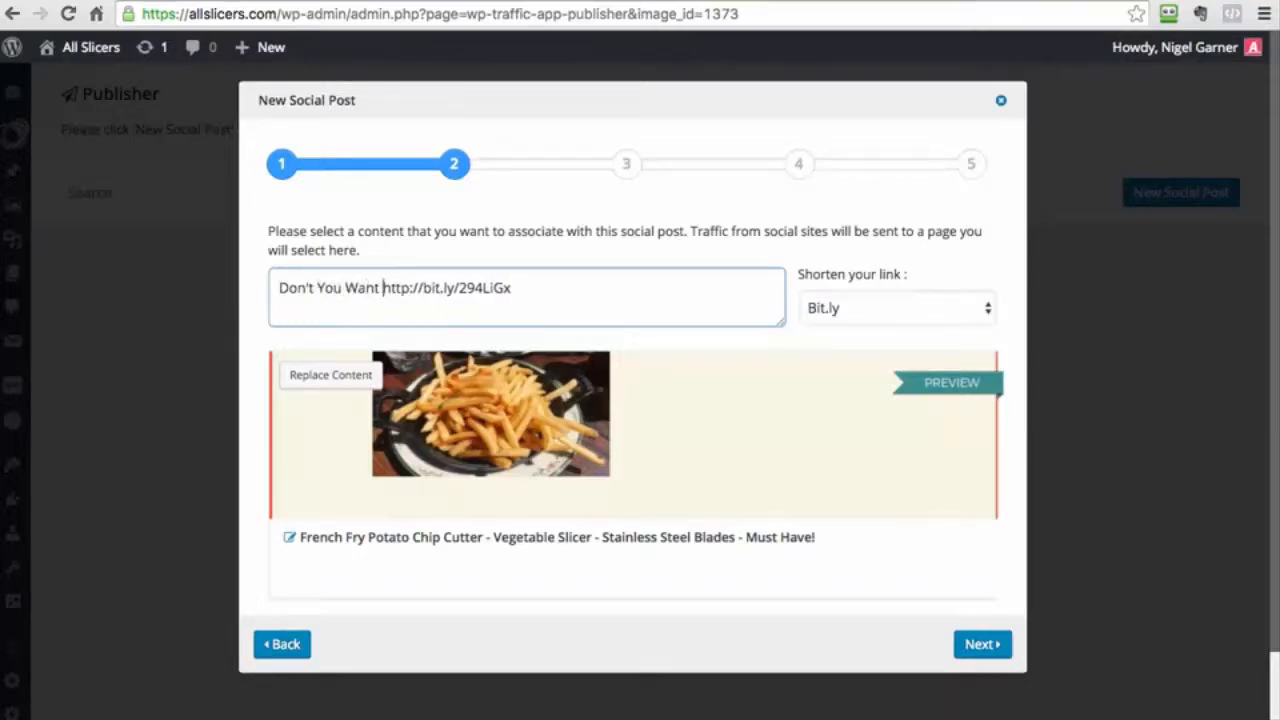
{"action": "type", "text": " Right Now? "}
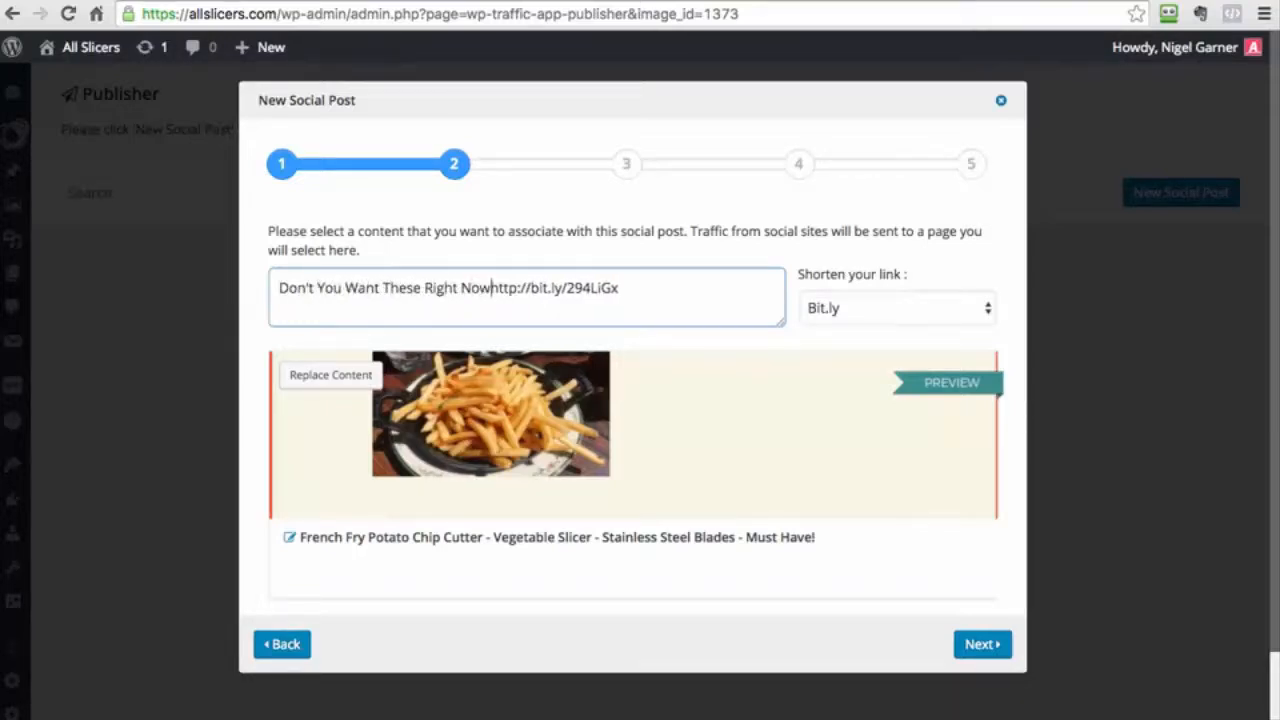
{"action": "type", "text": "Just "}
{"action": "type", "text": "go to"}
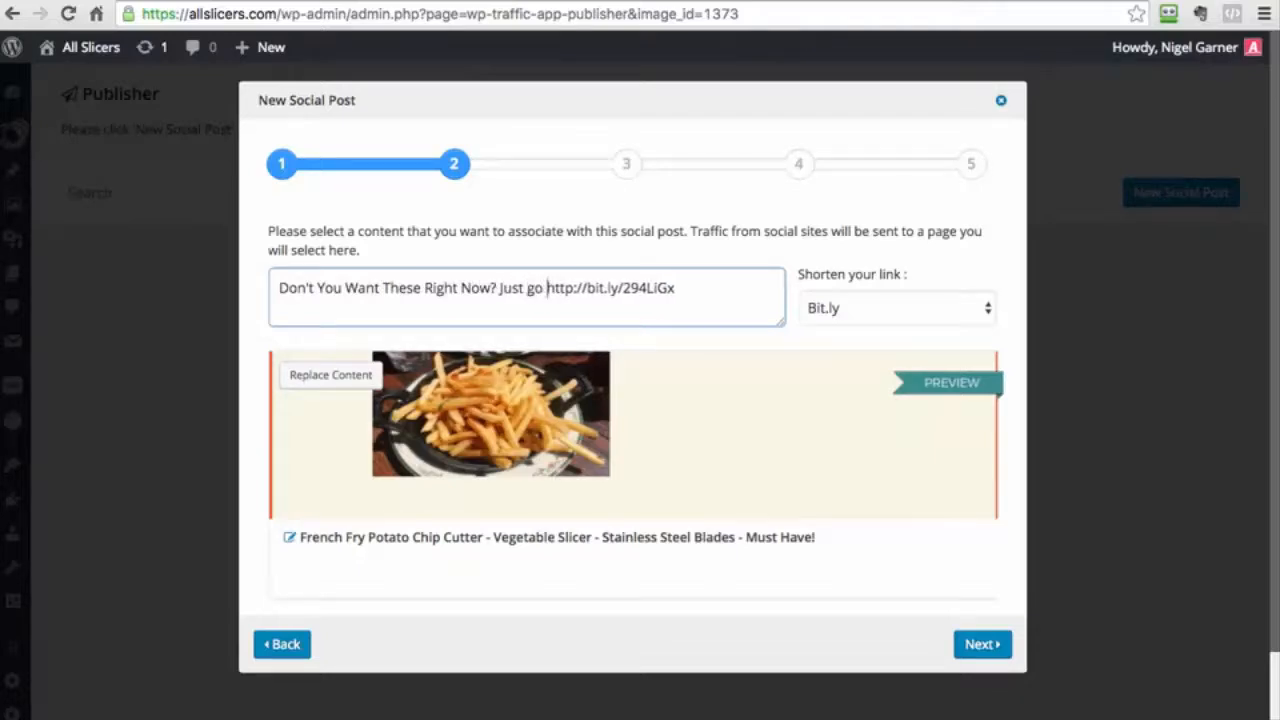
{"action": "key", "text": "BackSpace"}
{"action": "key", "text": "BackSpace"}
{"action": "key", "text": "BackSpace"}
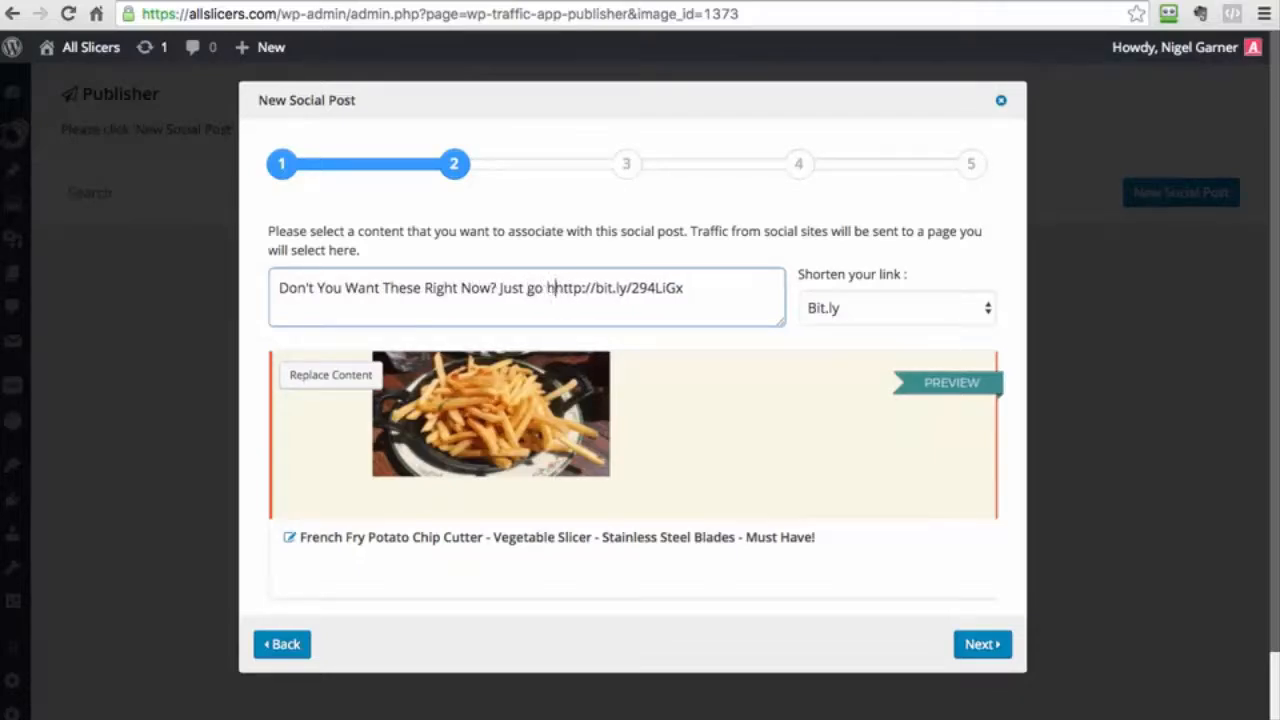
{"action": "type", "text": "here to get the"}
{"action": "type", "text": " Fr"}
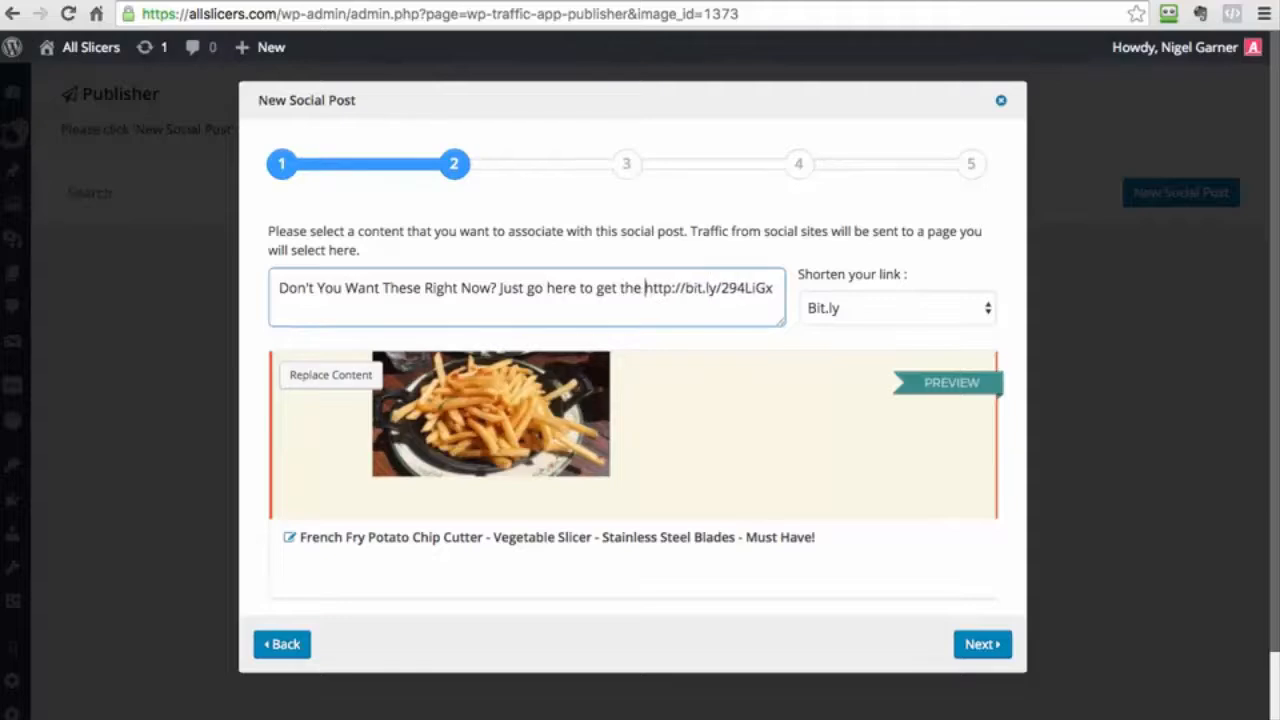
{"action": "type", "text": "ench Fr"}
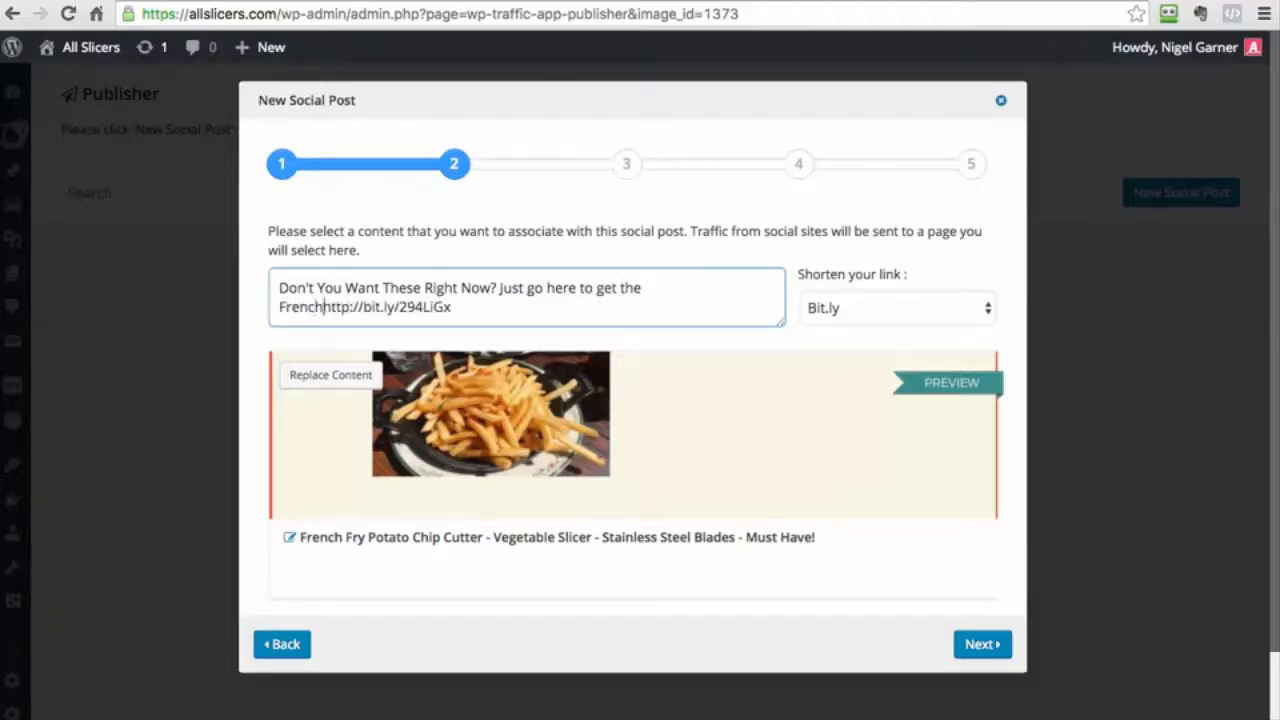
{"action": "type", "text": "y "}
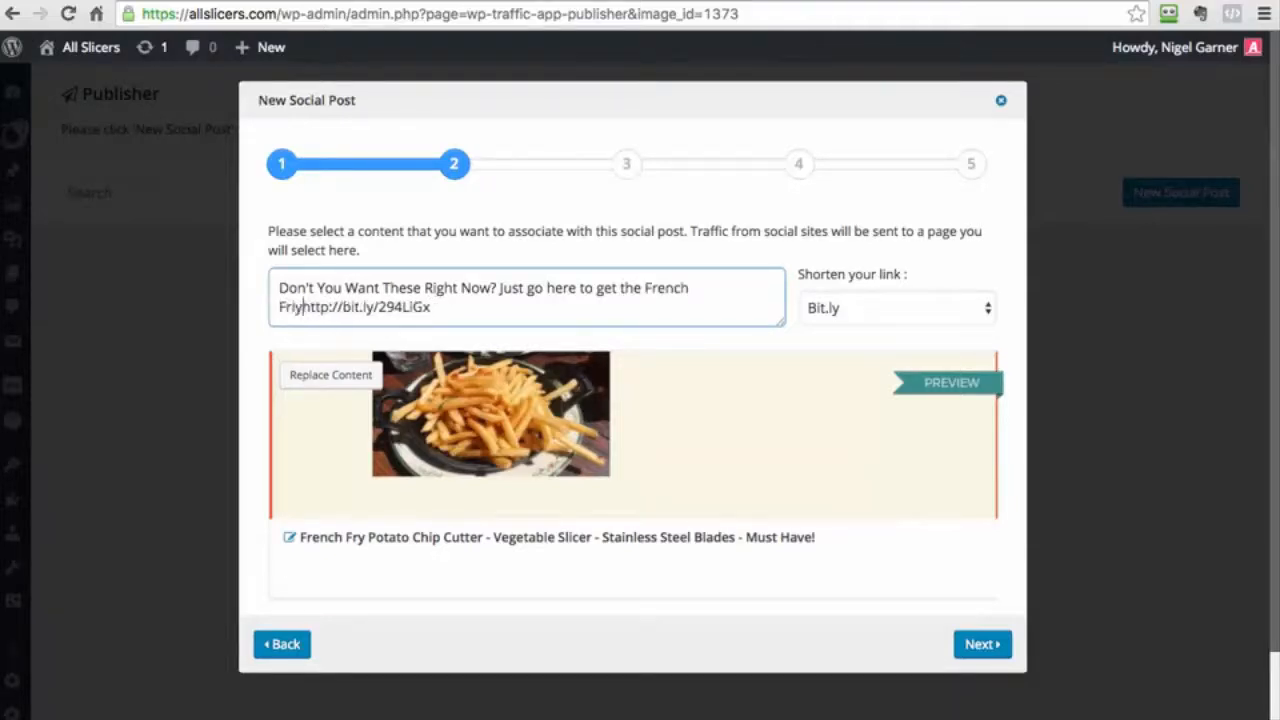
{"action": "type", "text": "Cutter"}
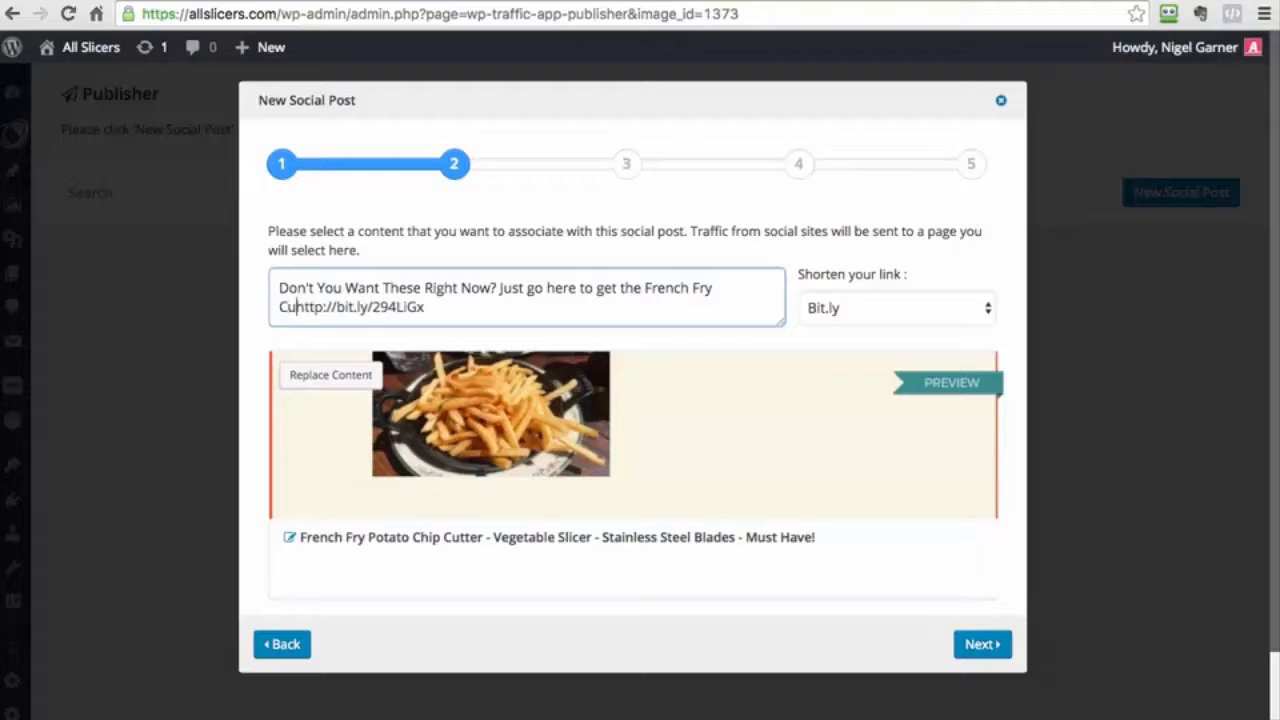
{"action": "type", "text": " for FREE. "}
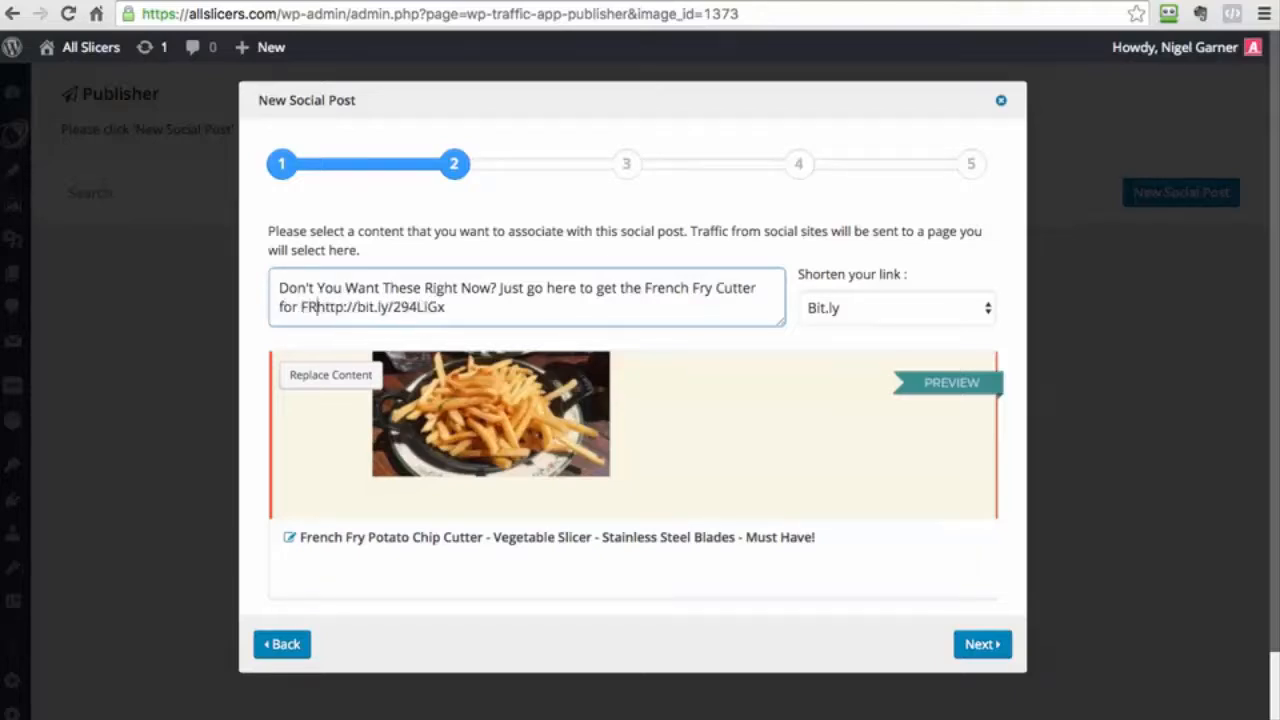
{"action": "type", "text": "Limited time"}
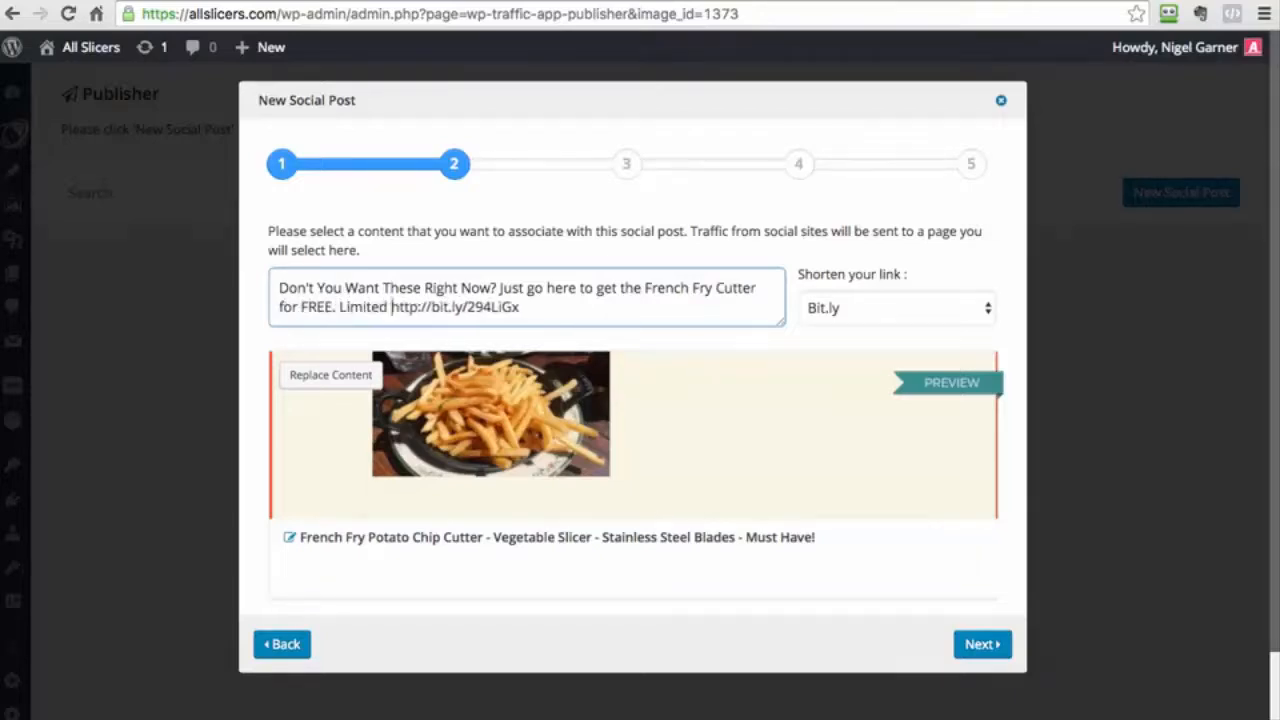
{"action": "key", "text": "BackSpace"}
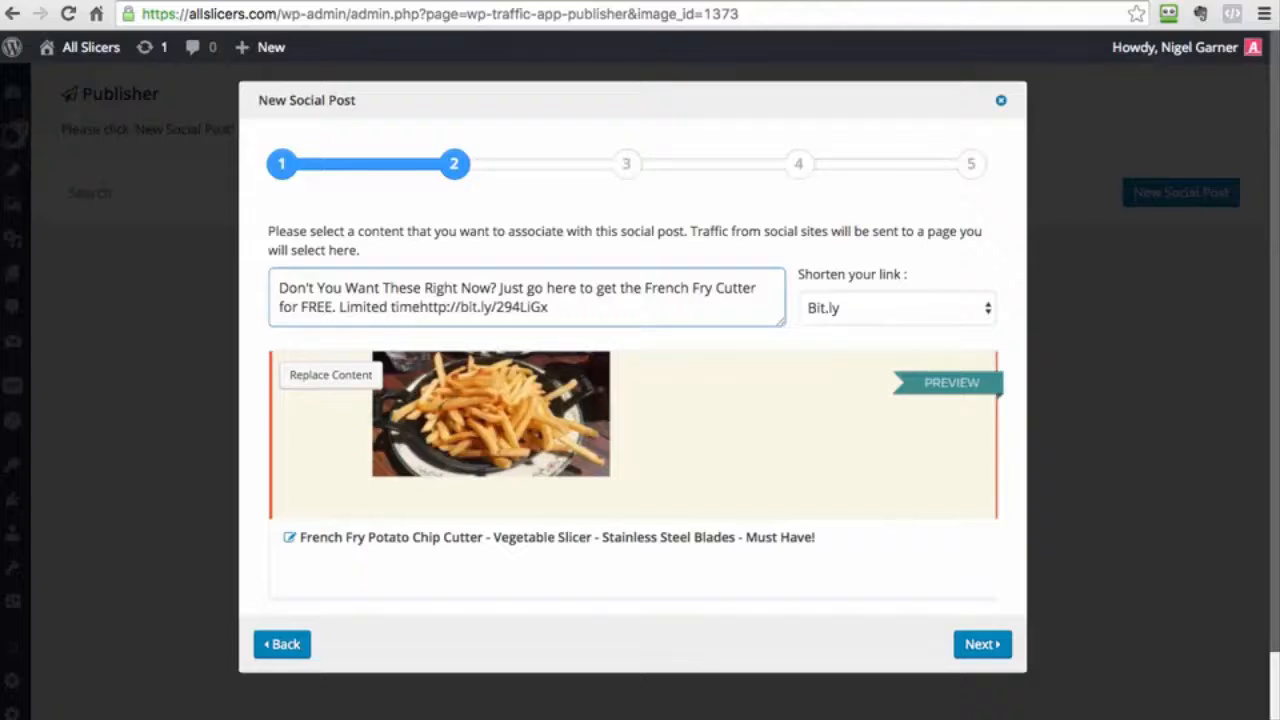
{"action": "type", "text": "deal"}
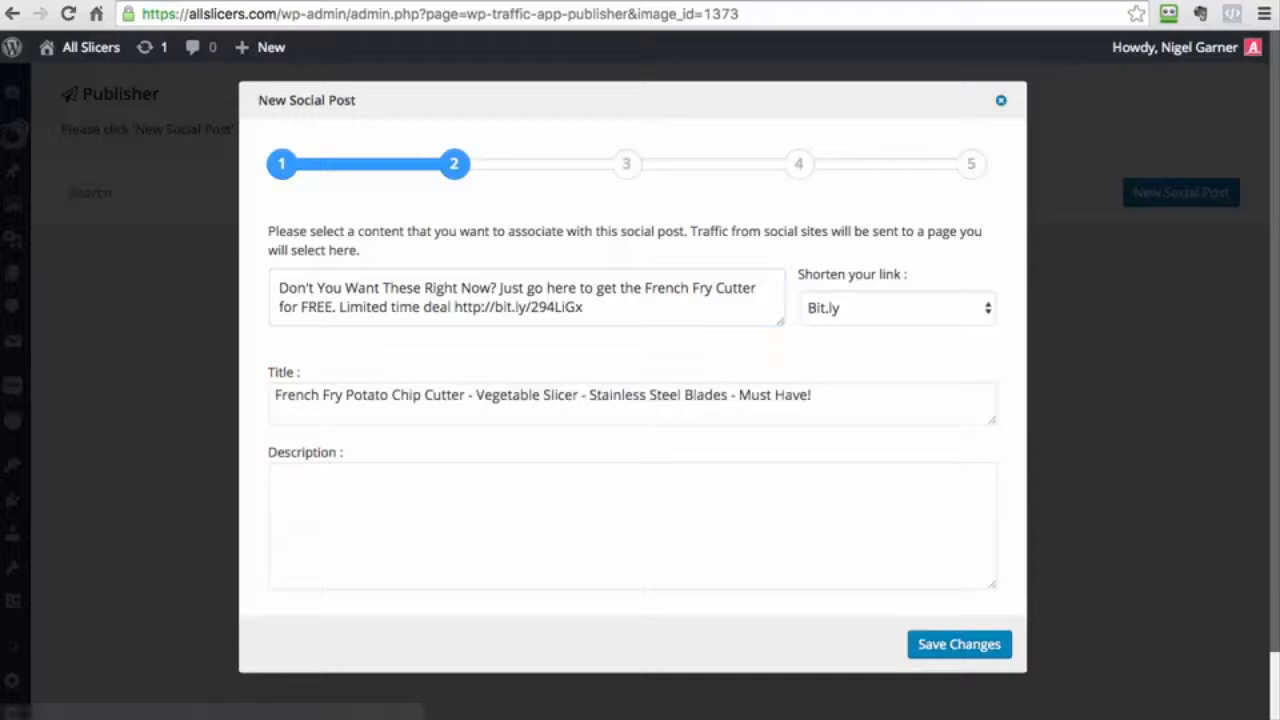
- Replace the link preview's title with "FREE: Get The Best French Fry Cutter Here"
{"action": "triple_click", "coordinate": [543, 395]}
{"action": "type", "text": "FRE"}
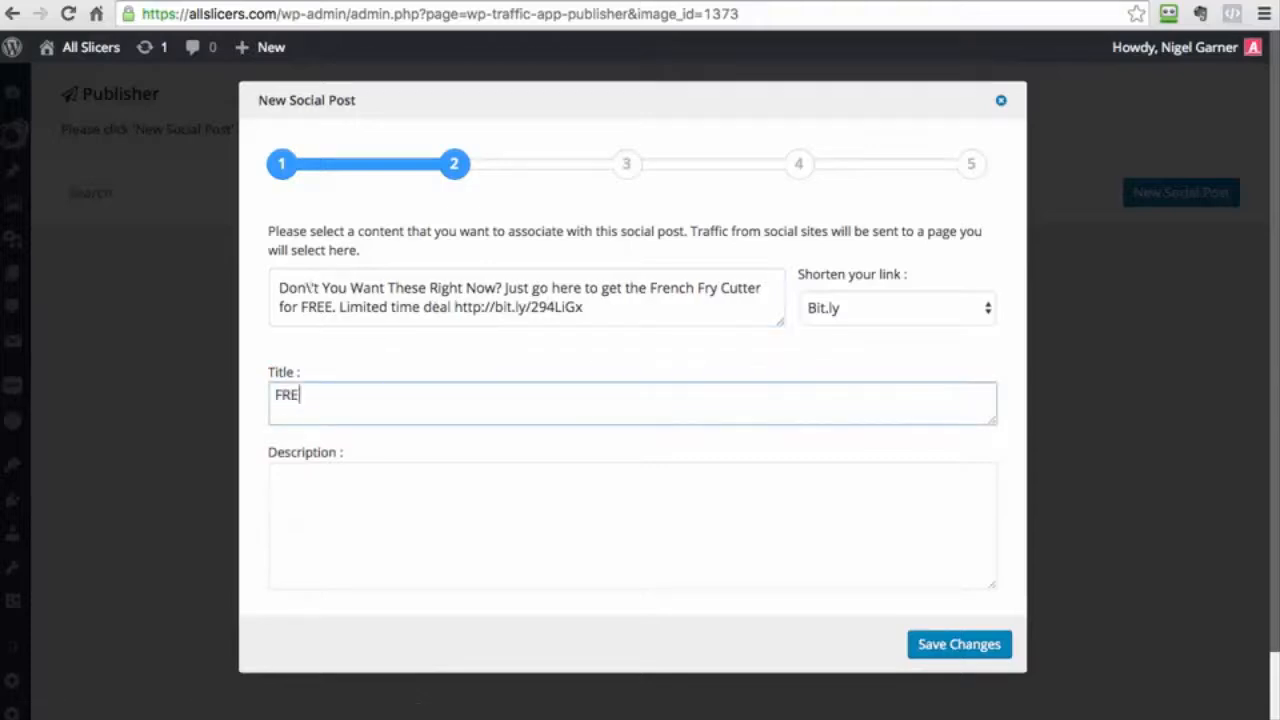
{"action": "type", "text": "E: Get The Best C"}
{"action": "type", "text": "re"}
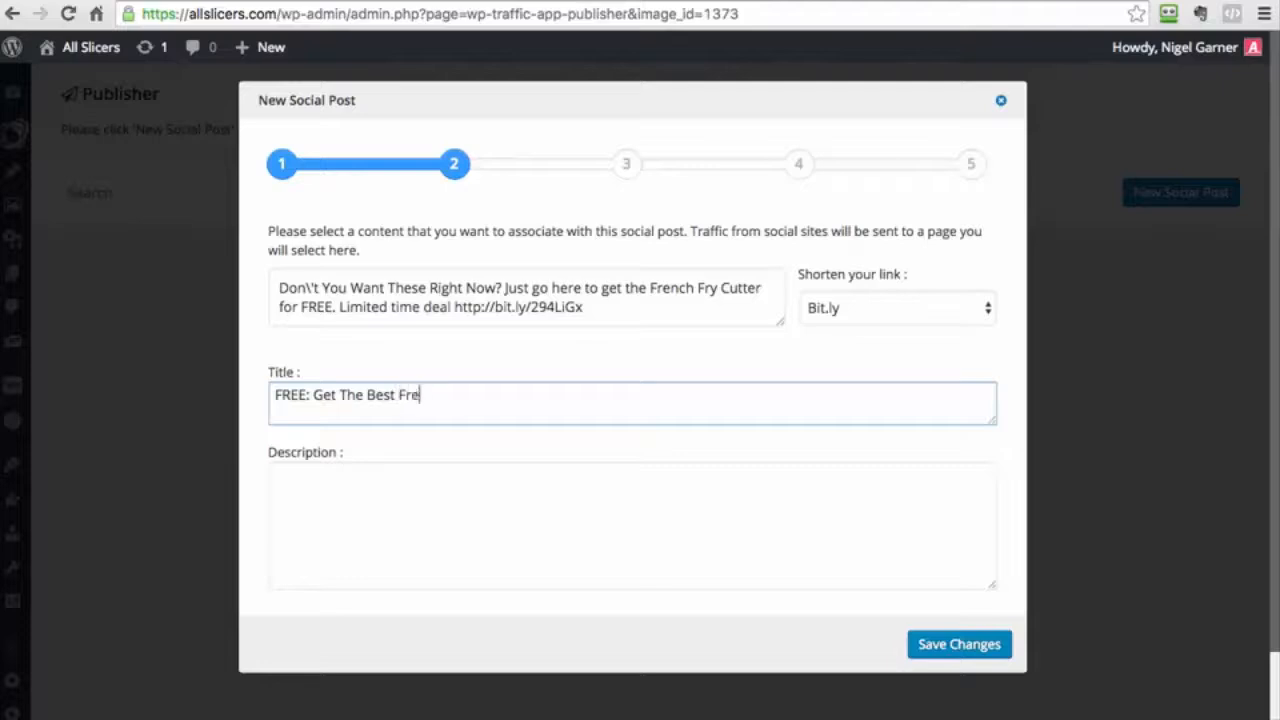
{"action": "type", "text": "nch Fry Cutter"}
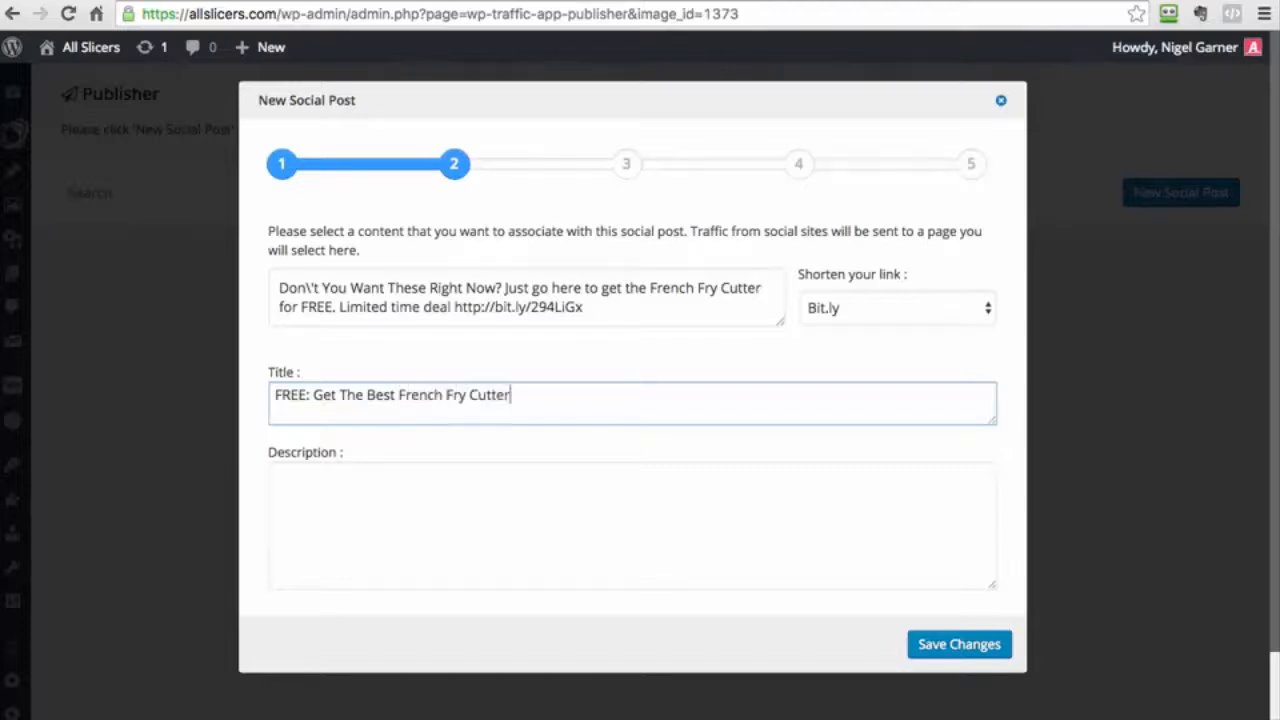
{"action": "type", "text": " Here"}
- Enter the description "Click here to get the French Fry Cutter for FREE. This is limited time offer, so don't wait!" and save the changes
{"action": "key", "text": "Tab"}
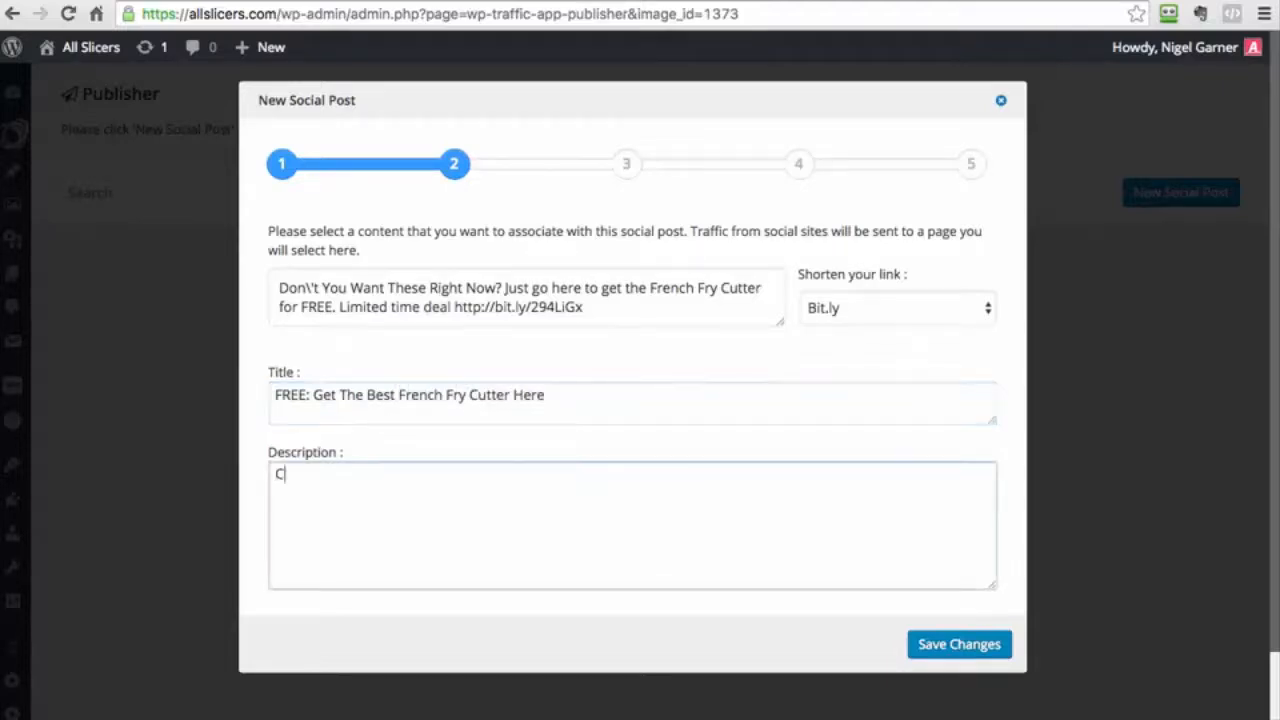
{"action": "type", "text": "Click here to get the French Fry Cutter for FREE. This is limited time offer, so don't wait!"}
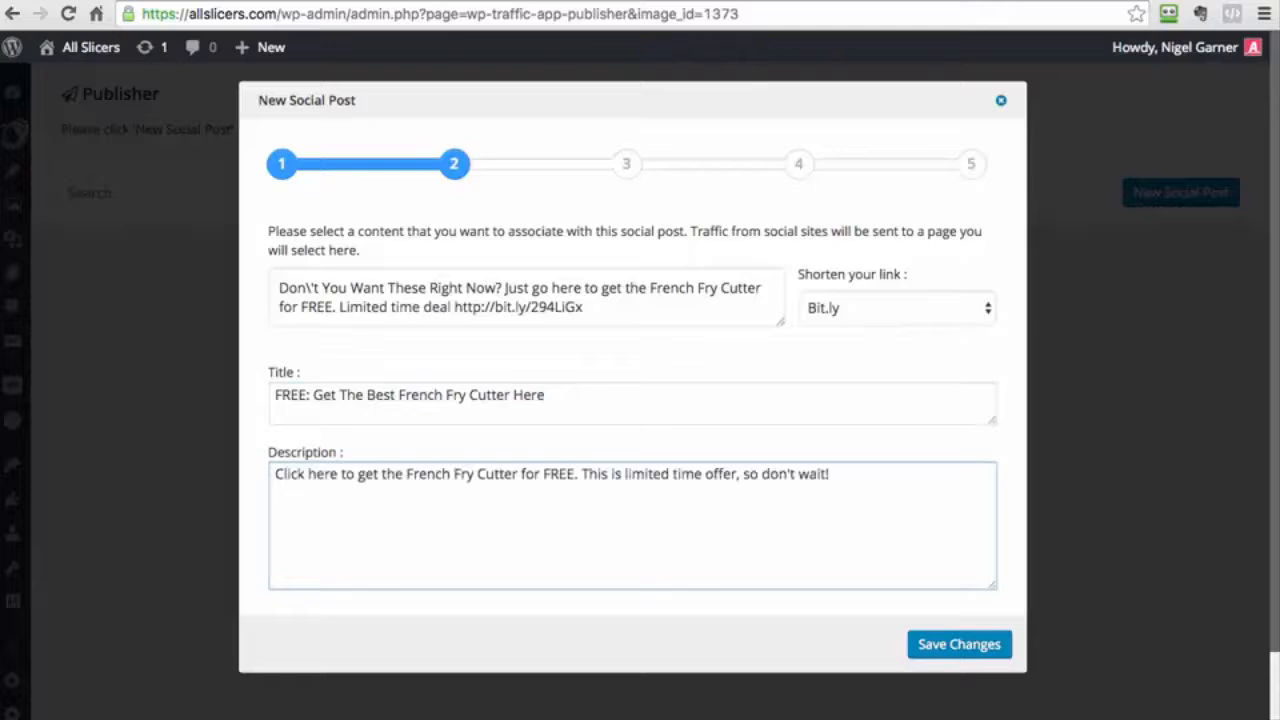
{"action": "left_click", "coordinate": [962, 646]}
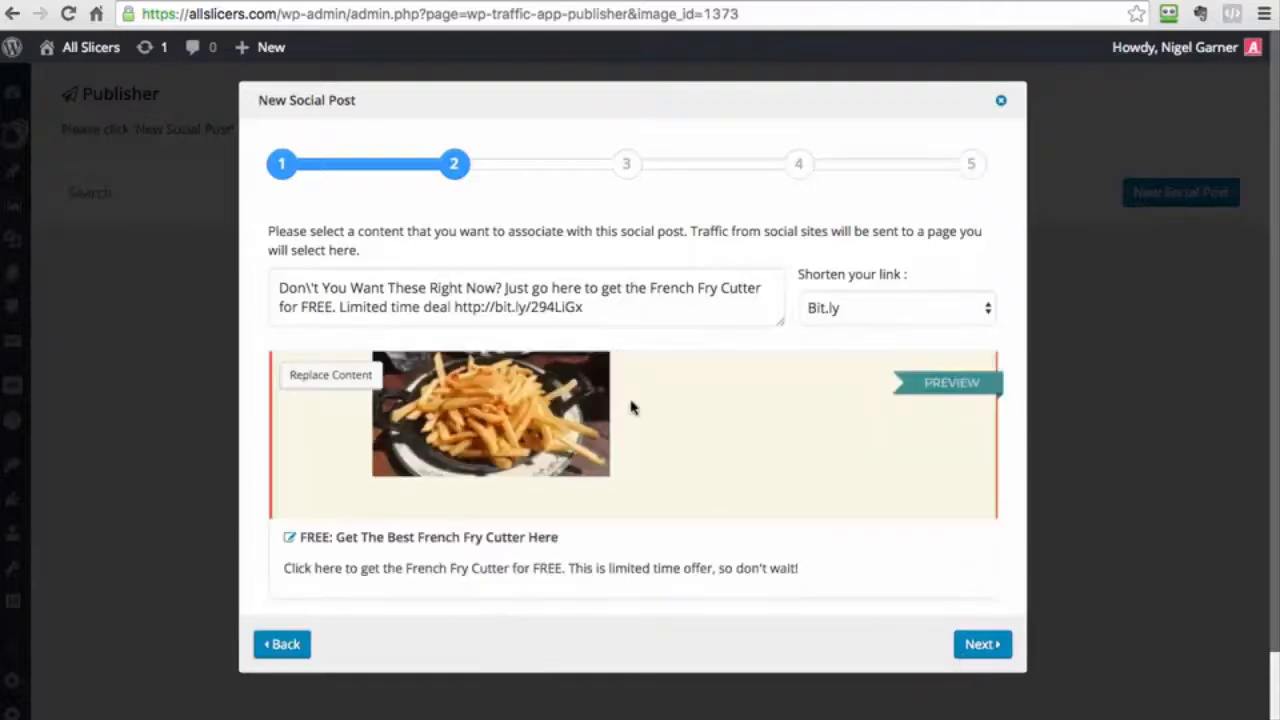
- Review the preview of the social post and continue to its publishing schedule
{"action": "left_click", "coordinate": [996, 646]}
{"action": "scroll", "coordinate": [702, 468], "scroll_direction": "down", "scroll_amount": 1}
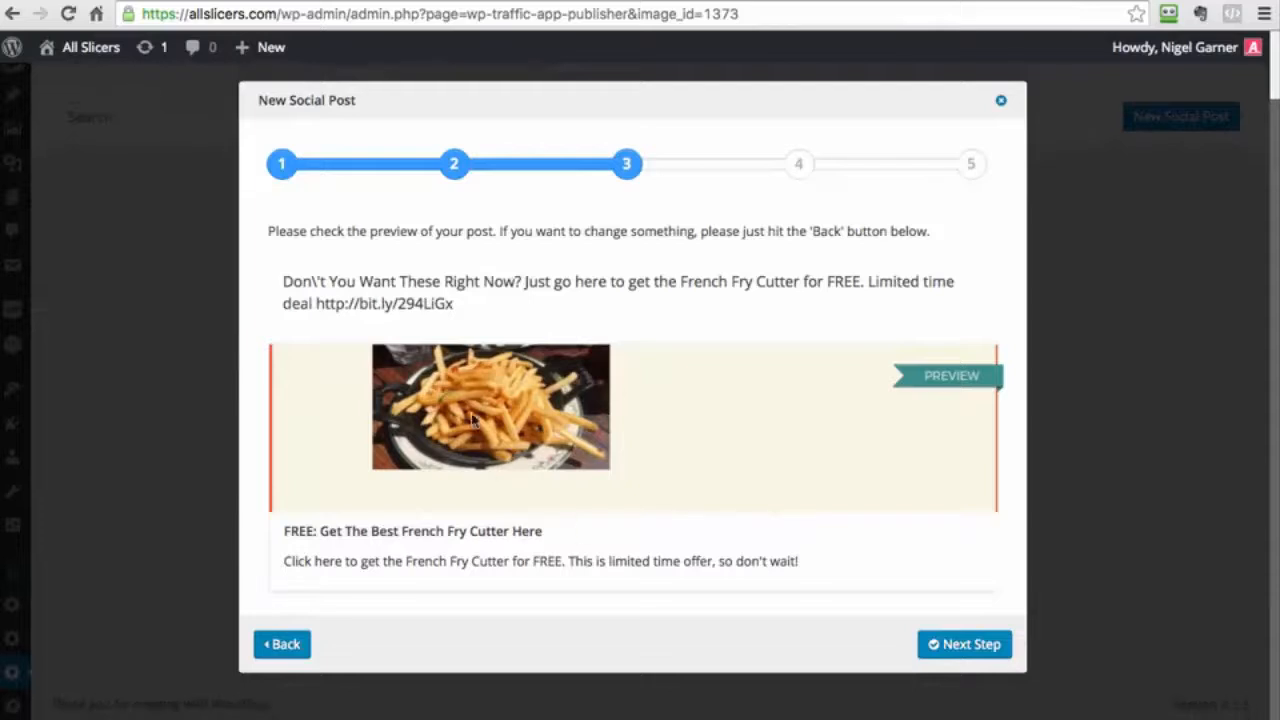
{"action": "scroll", "coordinate": [505, 424], "scroll_direction": "up", "scroll_amount": 1}
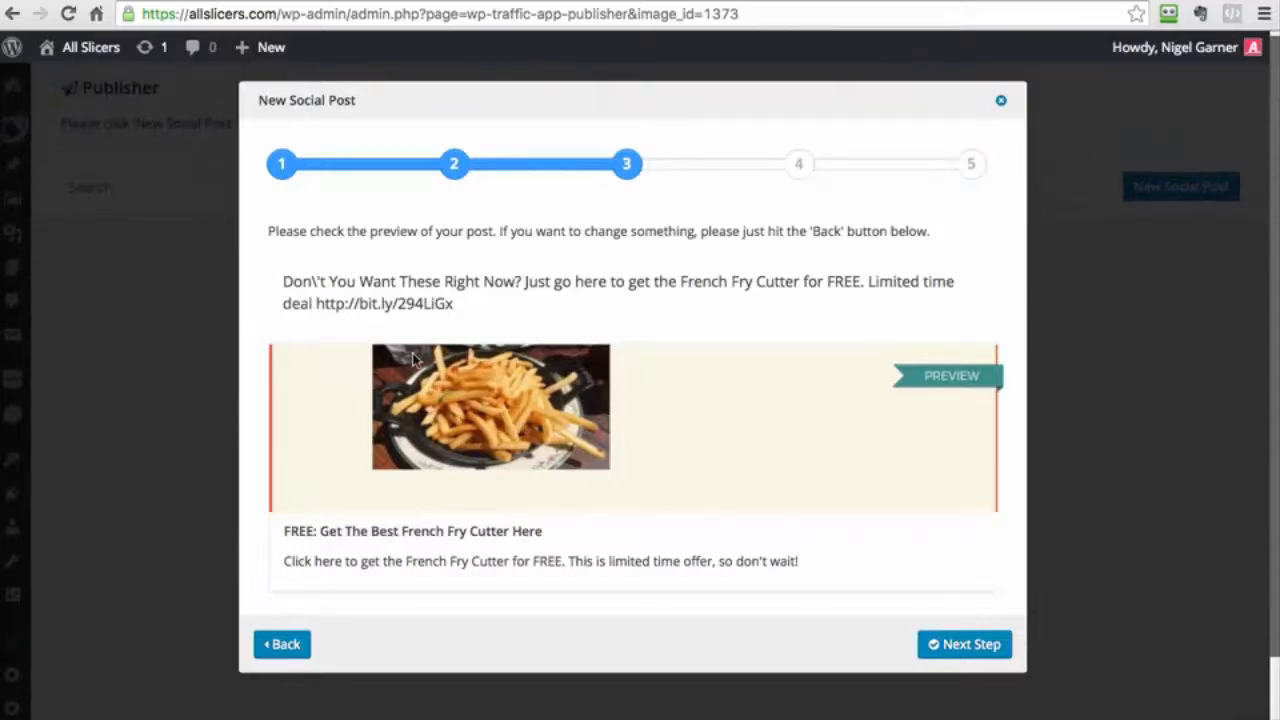
{"action": "left_click", "coordinate": [960, 645]}
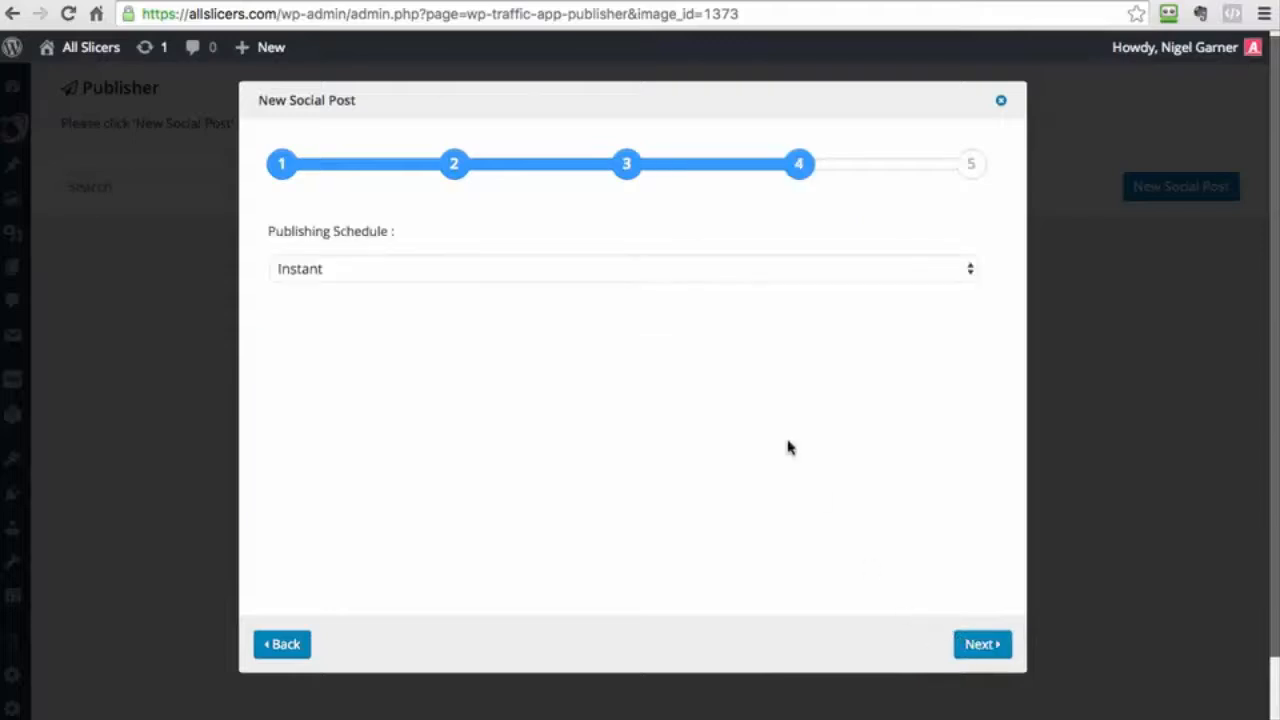
- Try the Schedule publishing option, look at its repeat cycles, and switch the post back to Instant
{"action": "left_click", "coordinate": [610, 265]}
{"action": "left_click", "coordinate": [487, 291]}
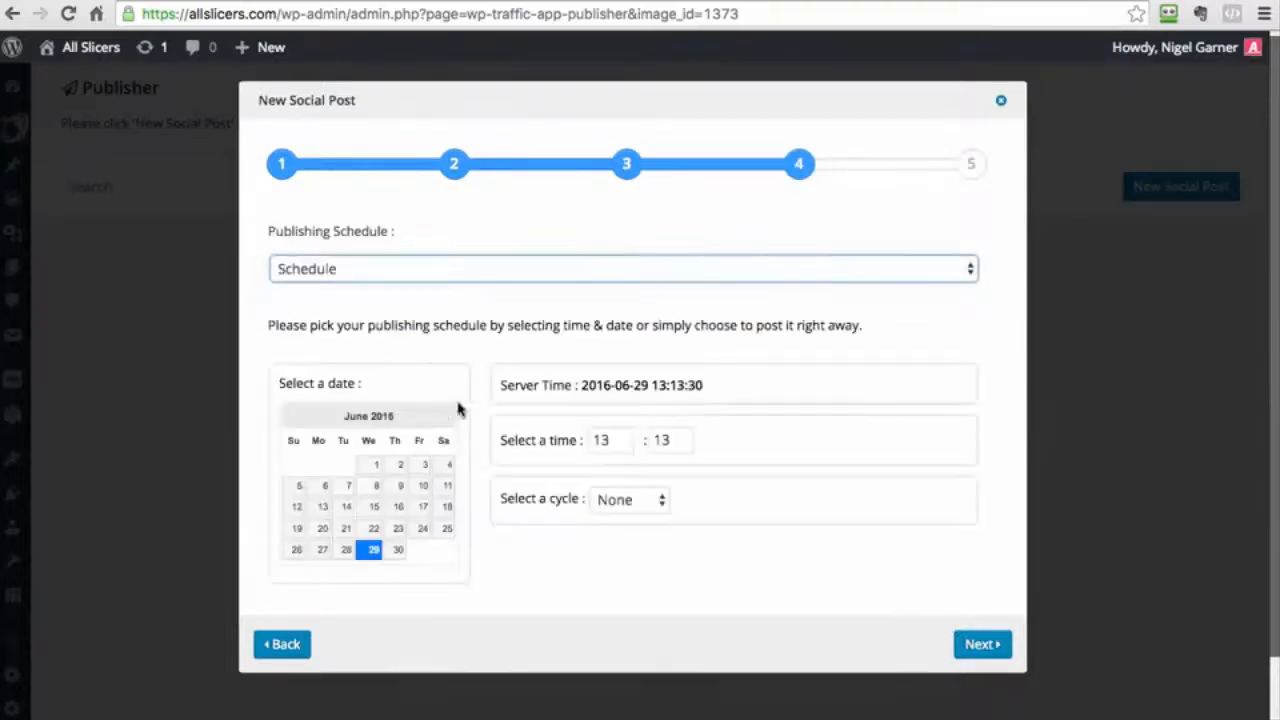
{"action": "left_click", "coordinate": [646, 505]}
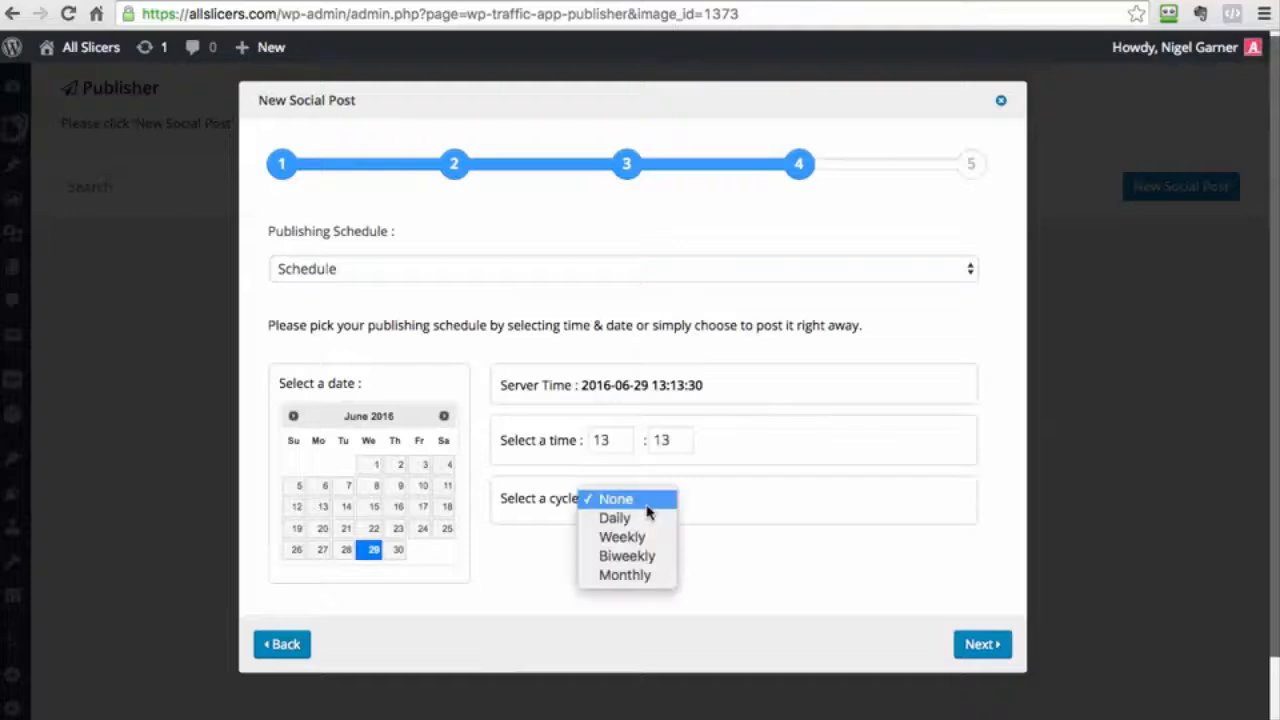
{"action": "left_click", "coordinate": [698, 575]}
{"action": "left_click", "coordinate": [362, 268]}
{"action": "left_click", "coordinate": [362, 249]}
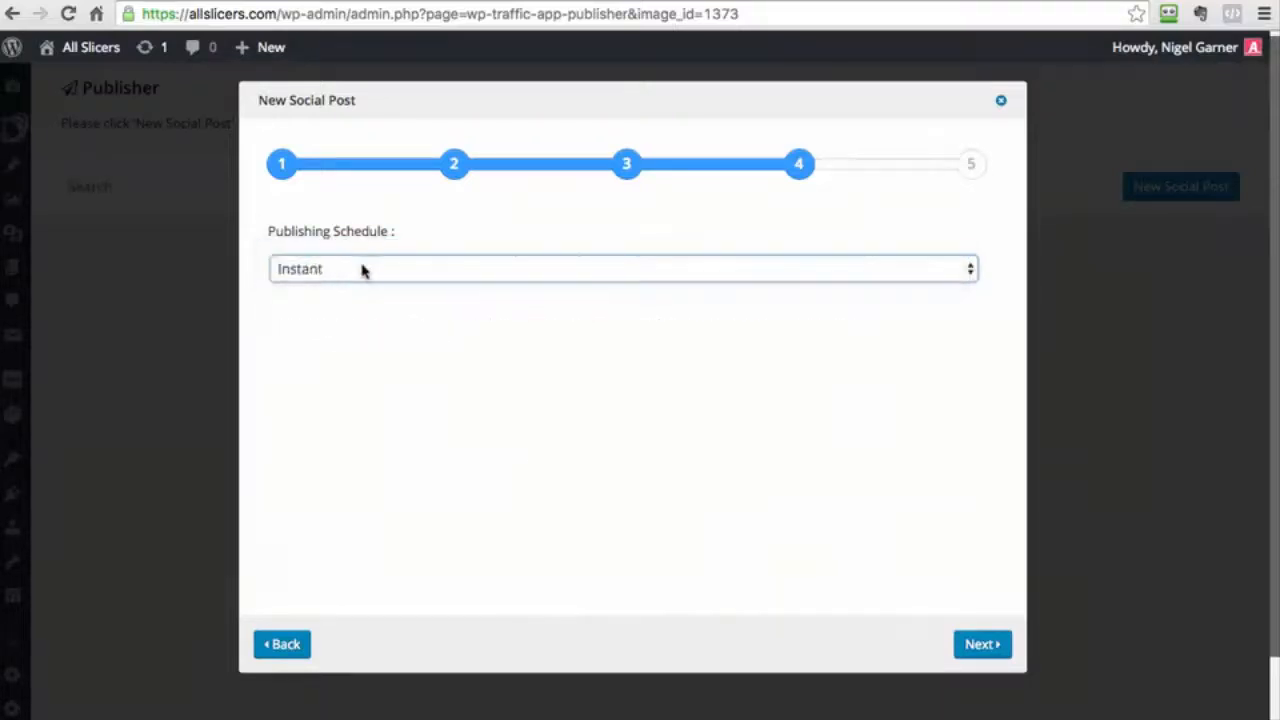
- Keep instant publishing and proceed to the sharing options for the social networks
{"action": "left_click", "coordinate": [981, 648]}
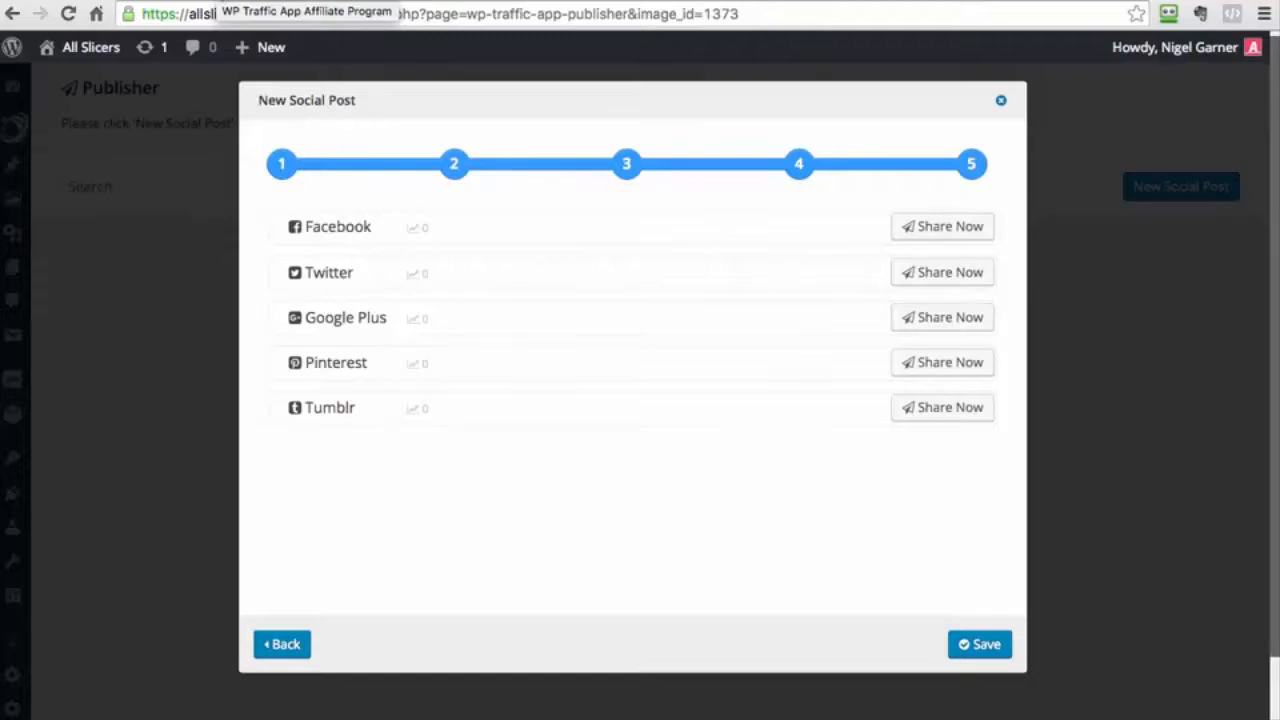
{"action": "left_click", "coordinate": [218, 1]}
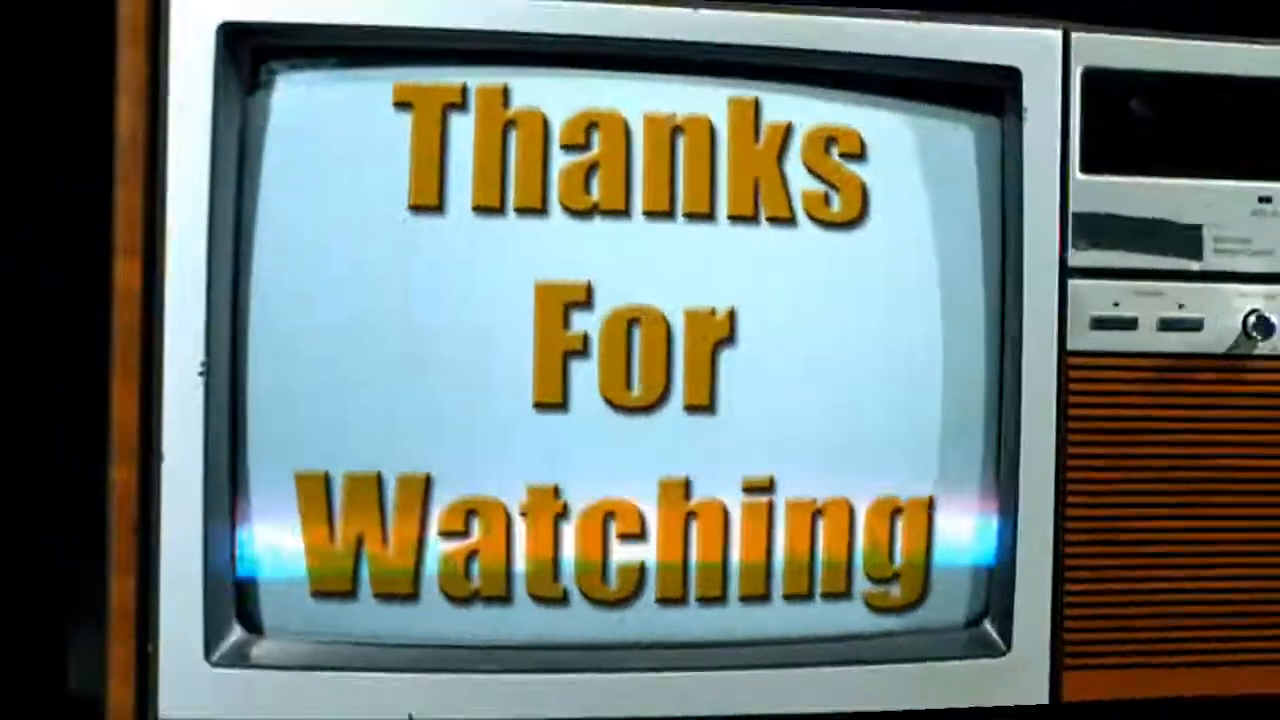